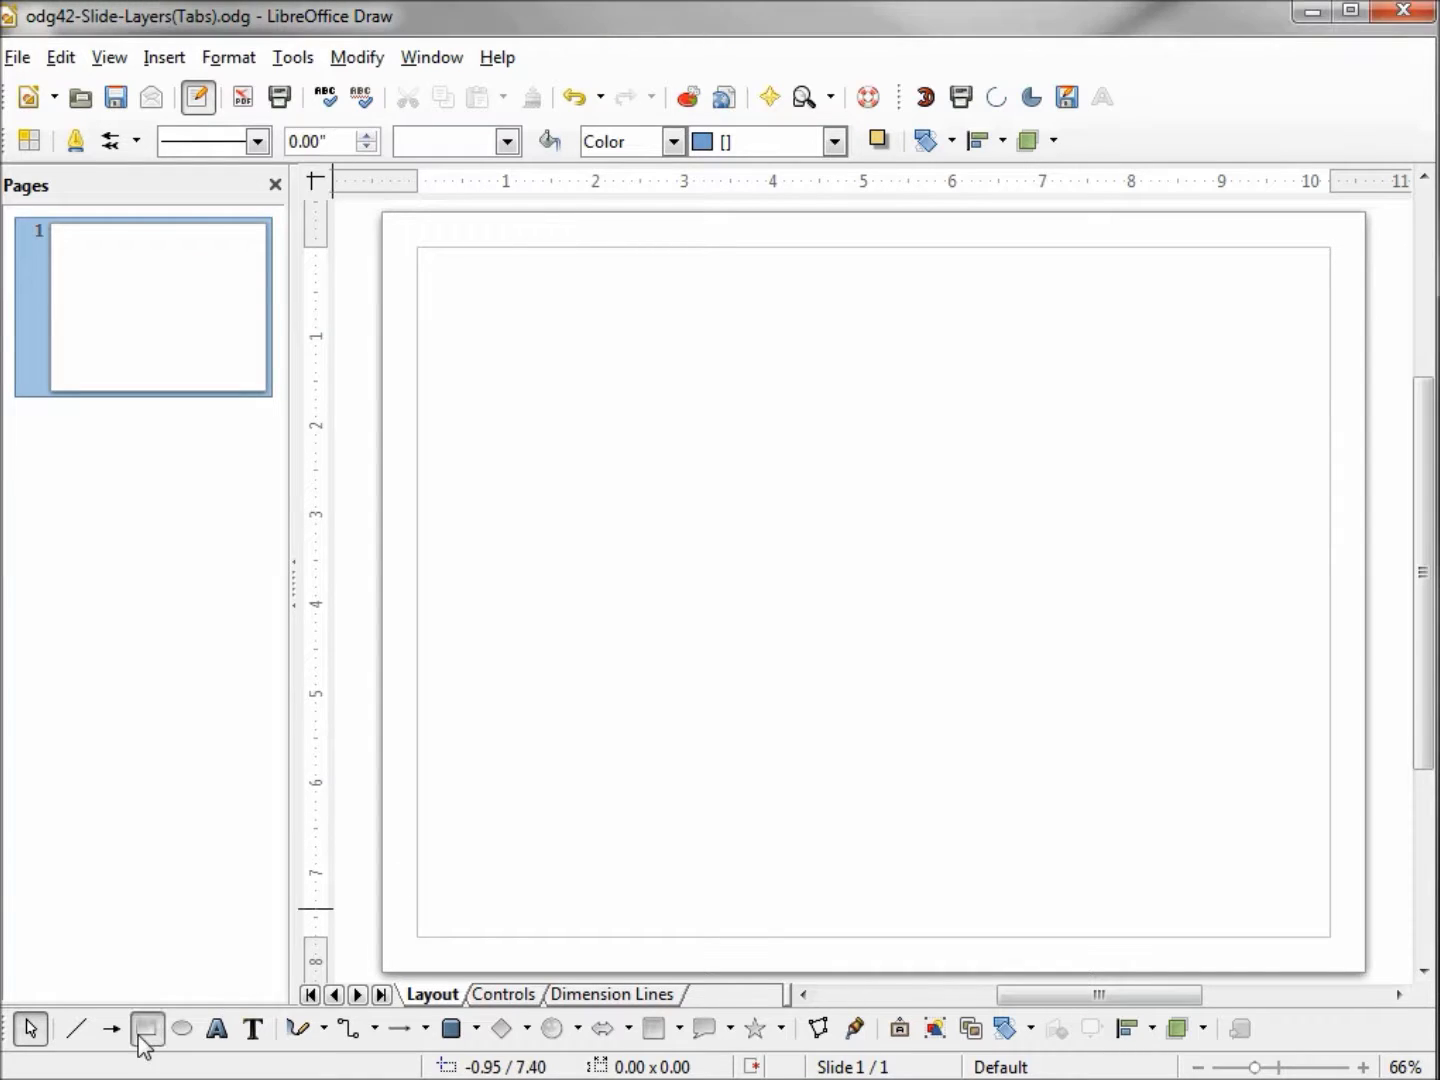
Step: Draw a rectangle and a circle to its right, filling the circle with Chart 8
click(501, 1028)
drag(475, 364, 667, 491)
click(501, 1028)
drag(868, 460, 1056, 648)
click(834, 141)
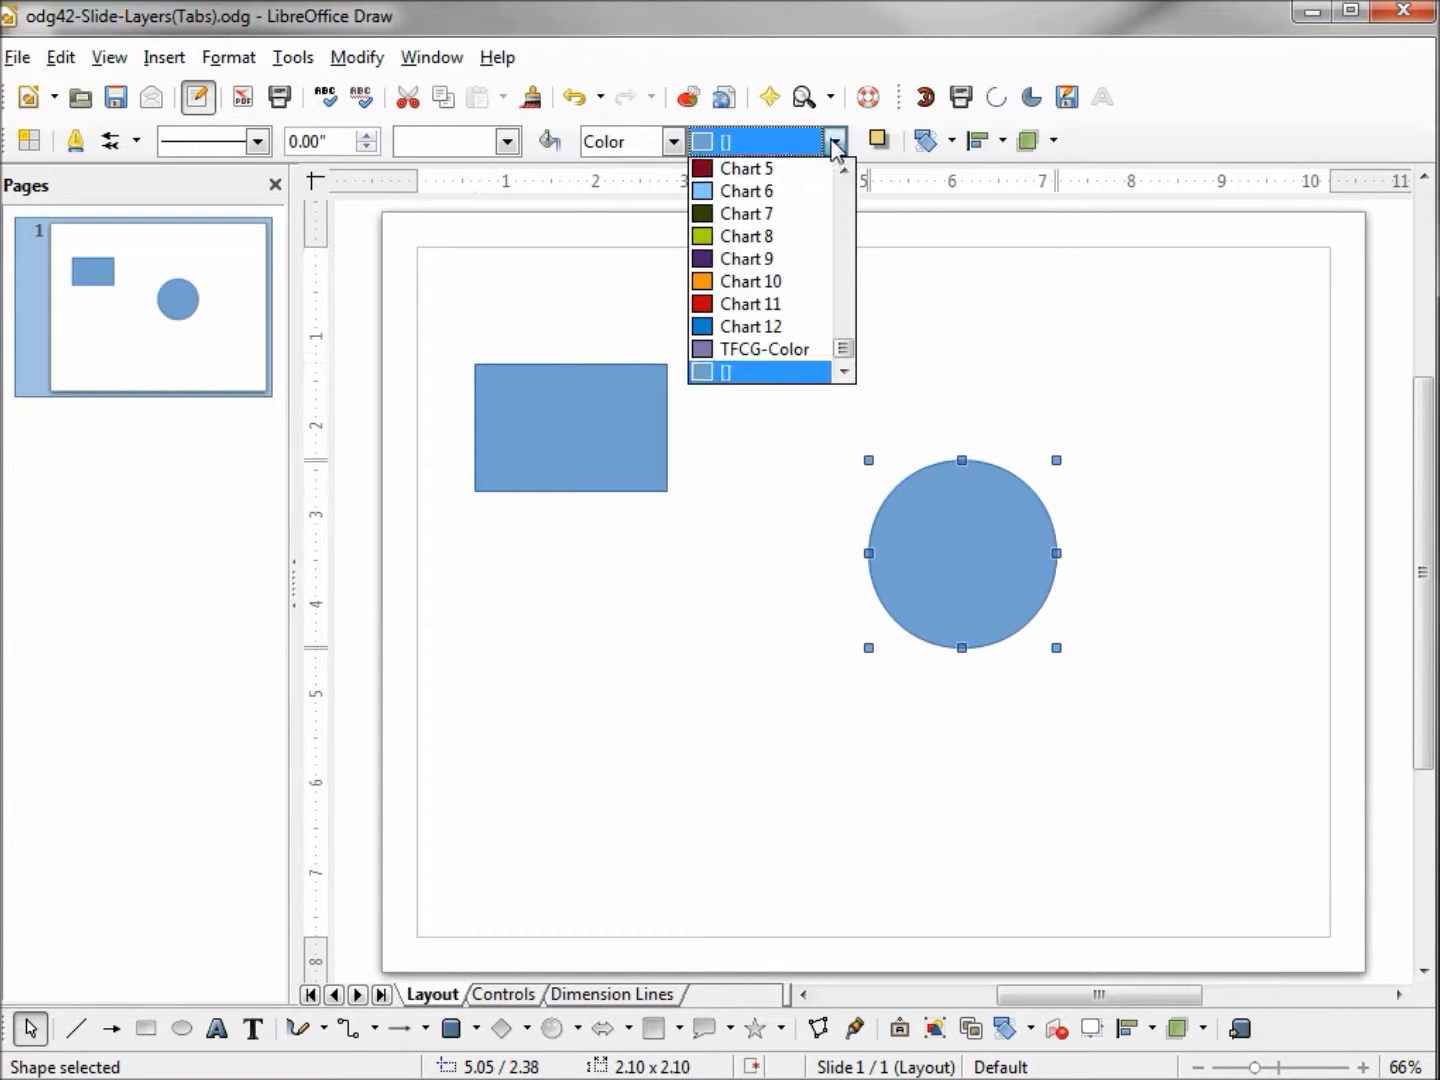
click(779, 240)
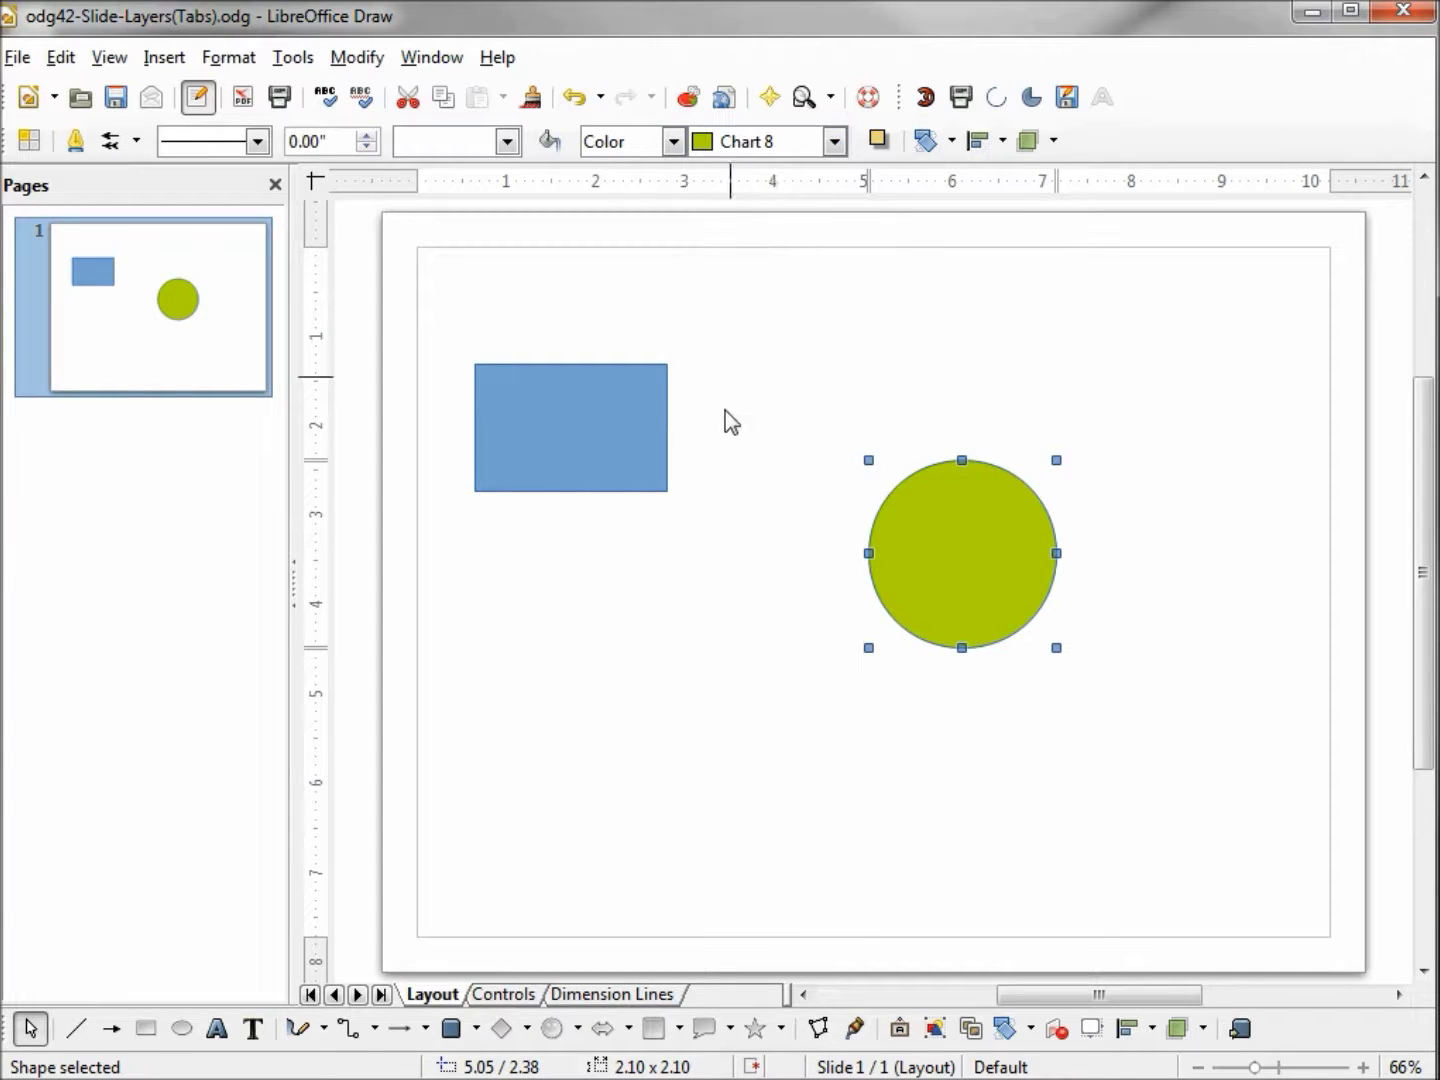
Step: Draw an isosceles triangle below the rectangle and fill it Pale yellow
click(527, 1028)
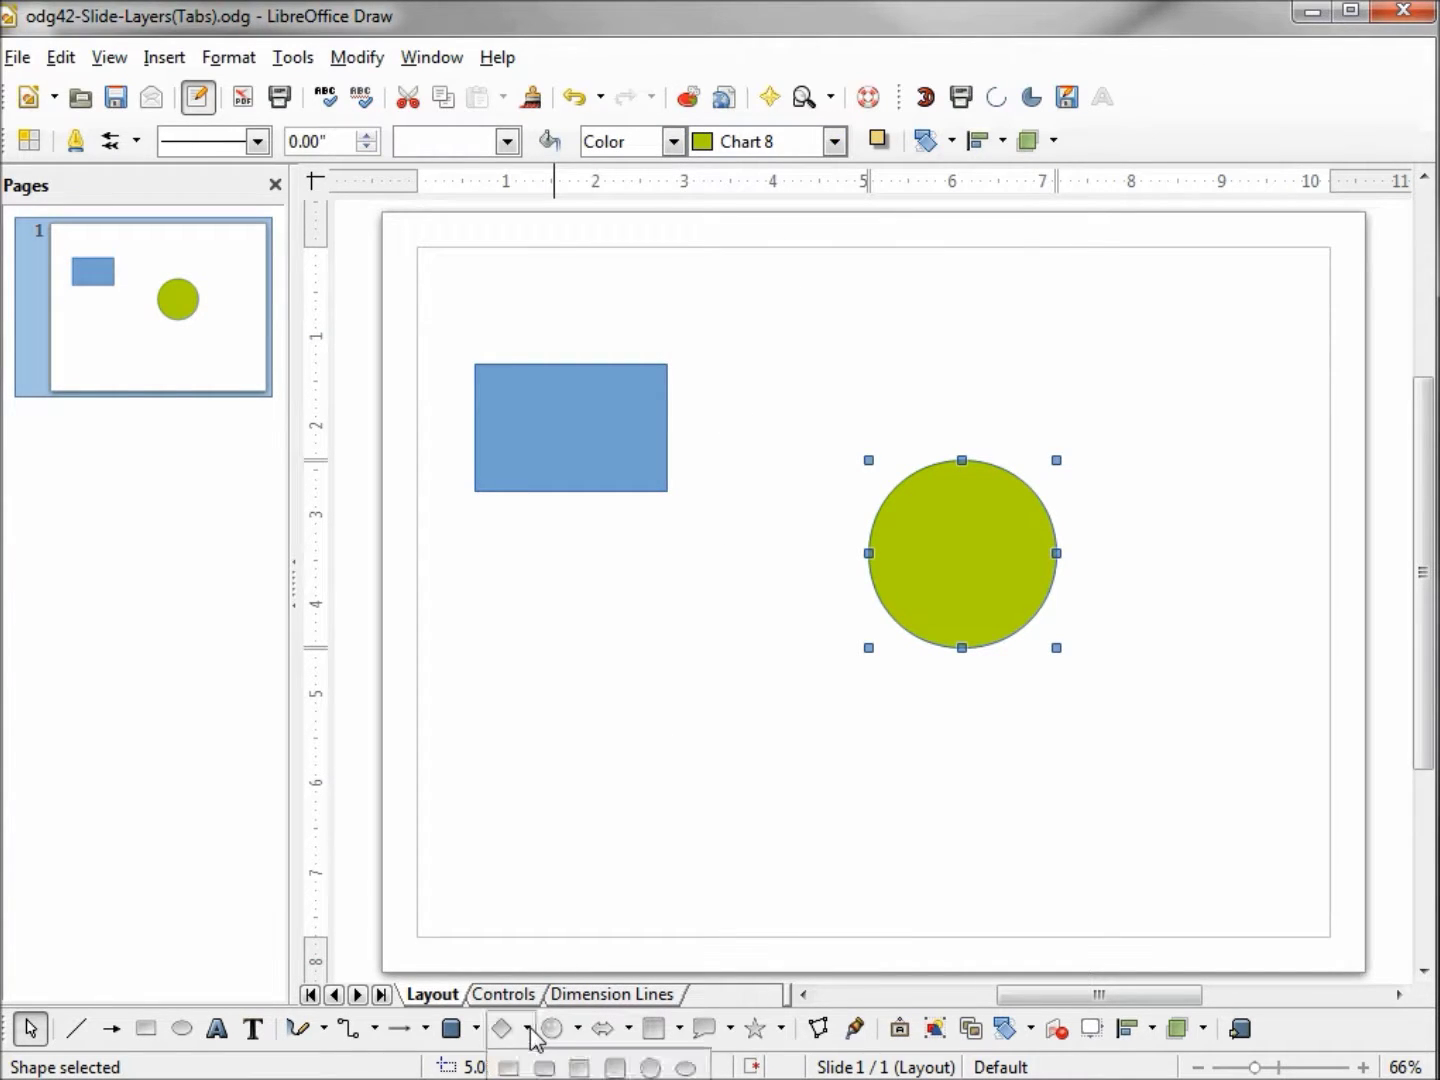
click(538, 962)
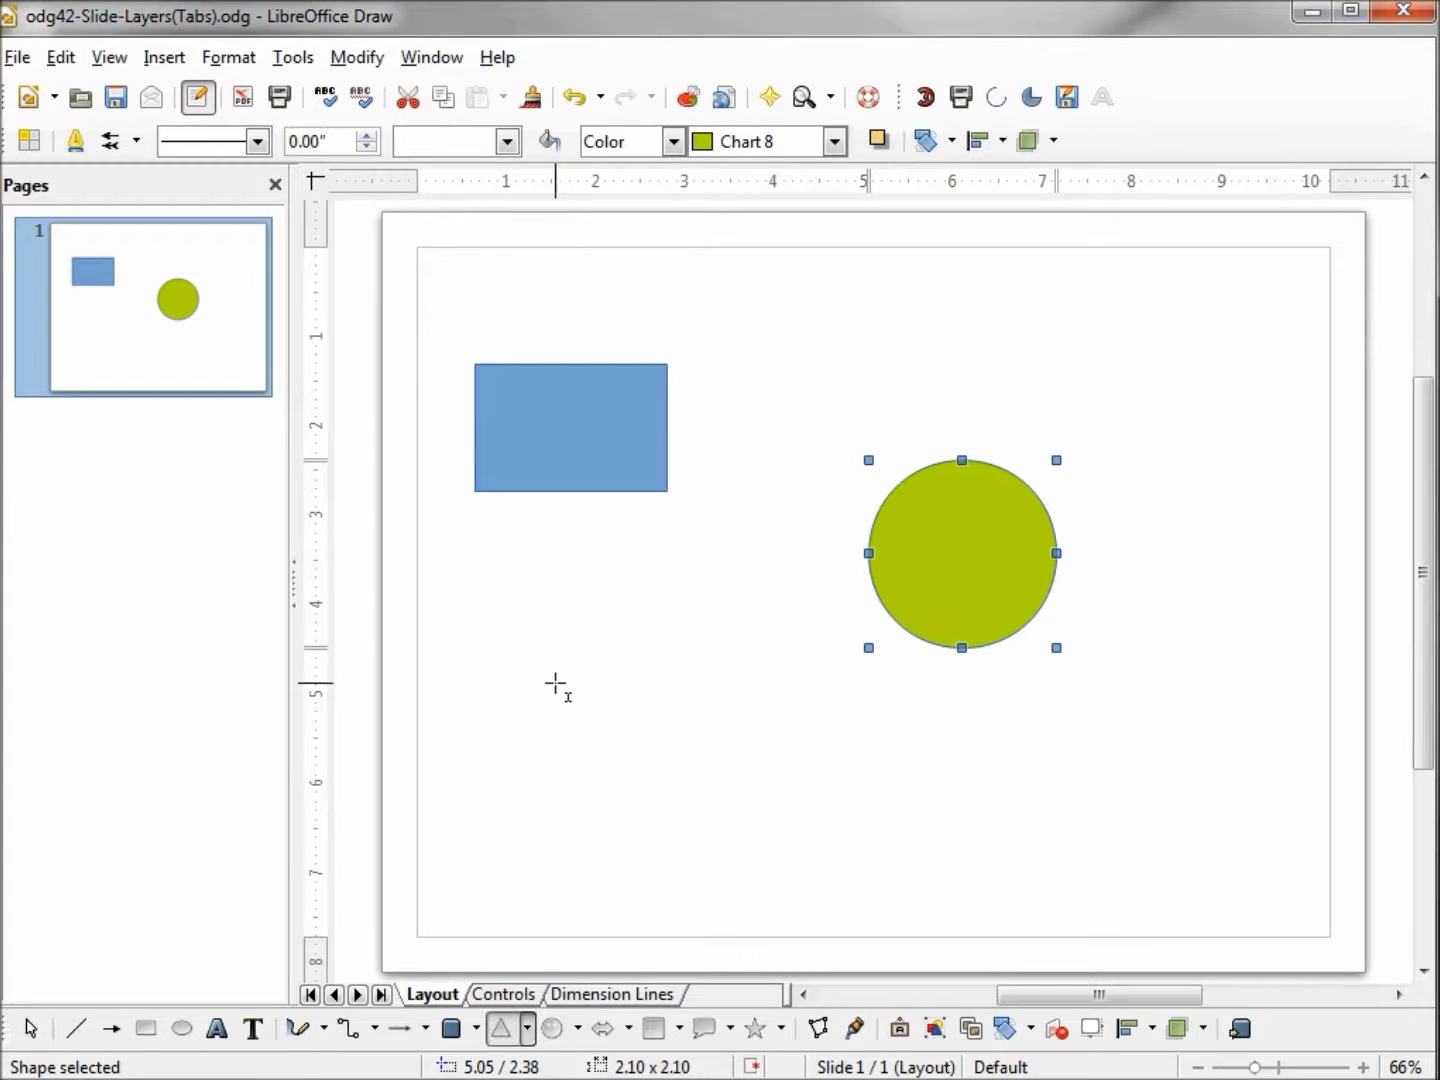
drag(556, 682, 714, 898)
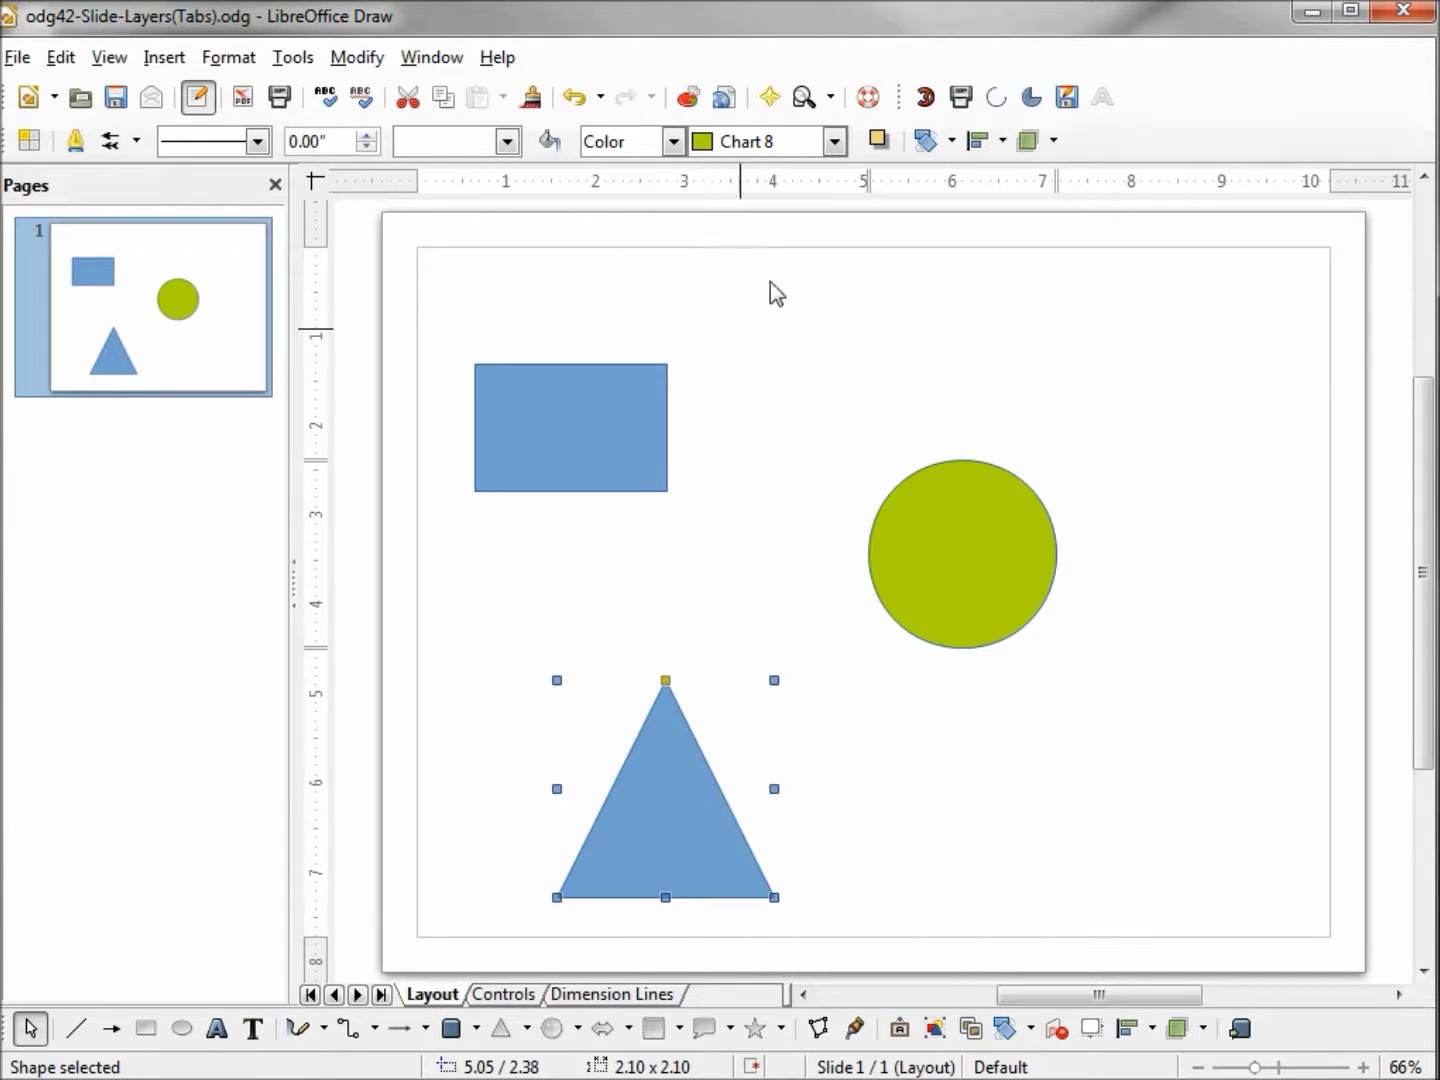
click(834, 141)
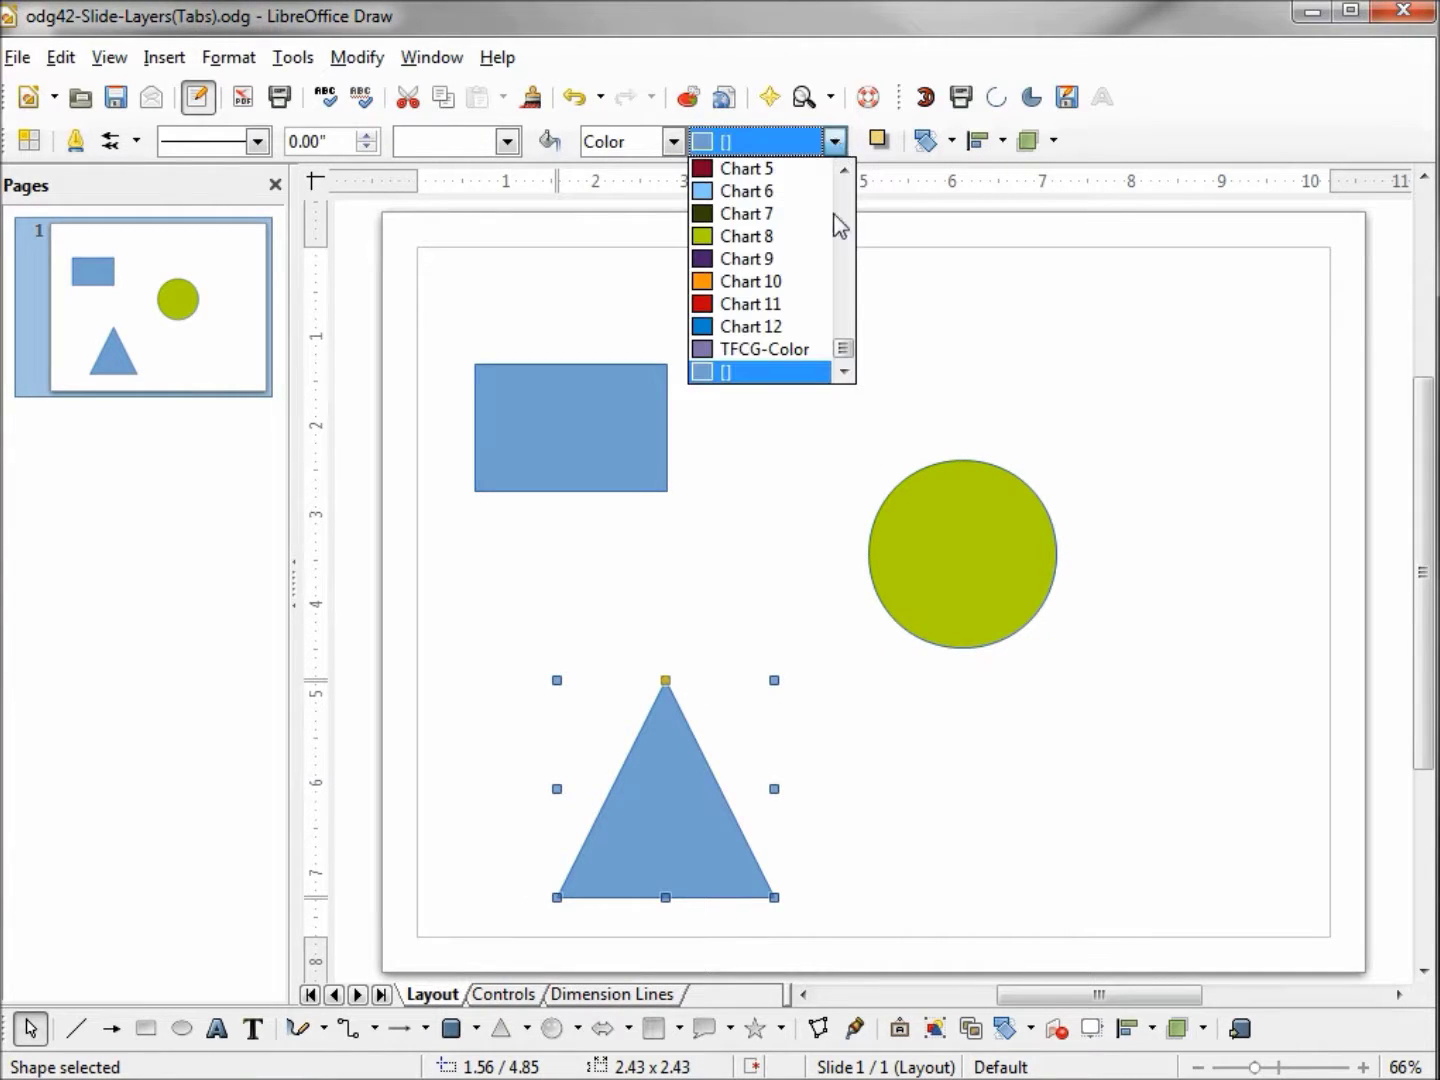
drag(848, 356, 850, 342)
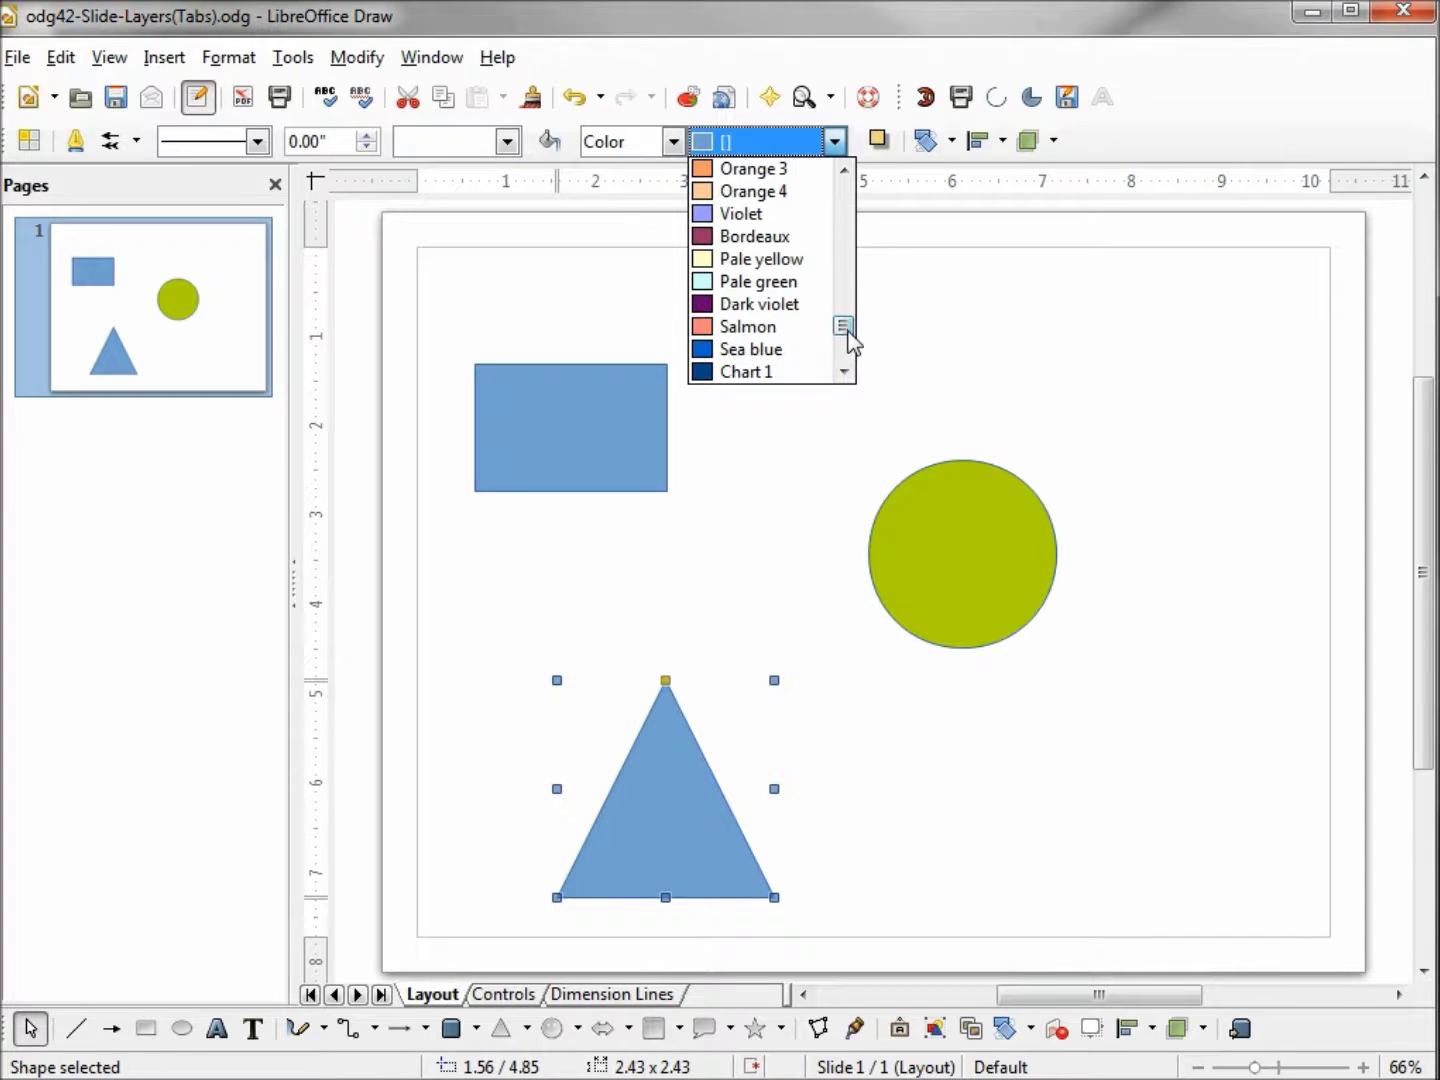
click(778, 262)
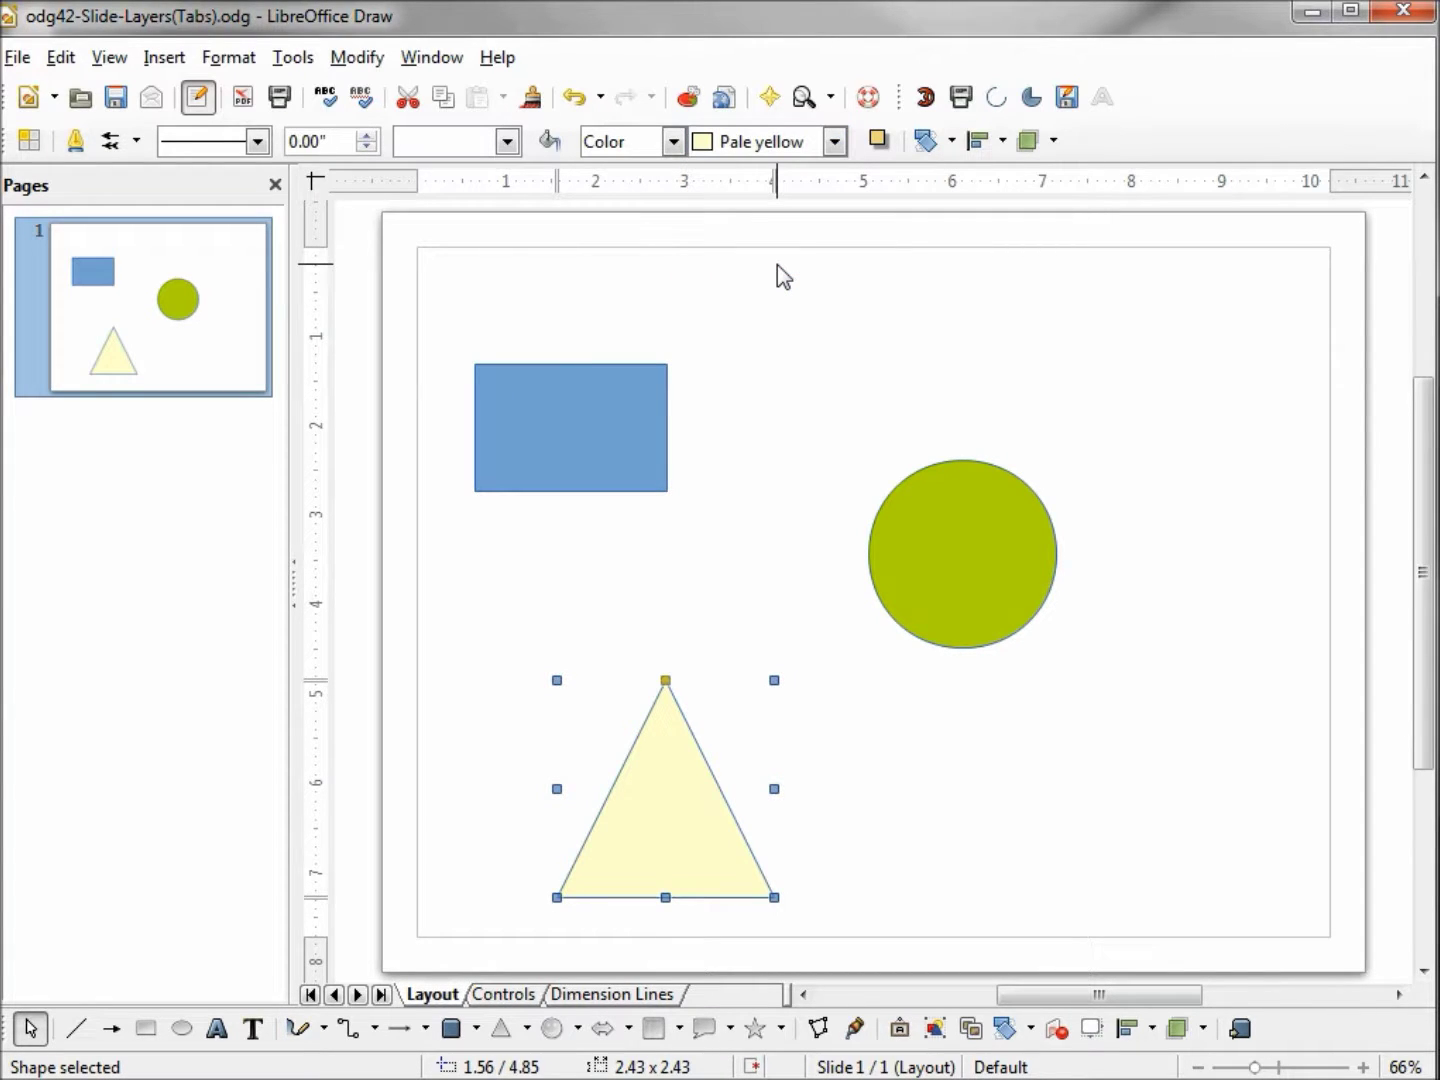
click(815, 307)
Step: Move the circle below the rectangle, then drag the triangle up to overlap both shapes
drag(956, 545, 674, 487)
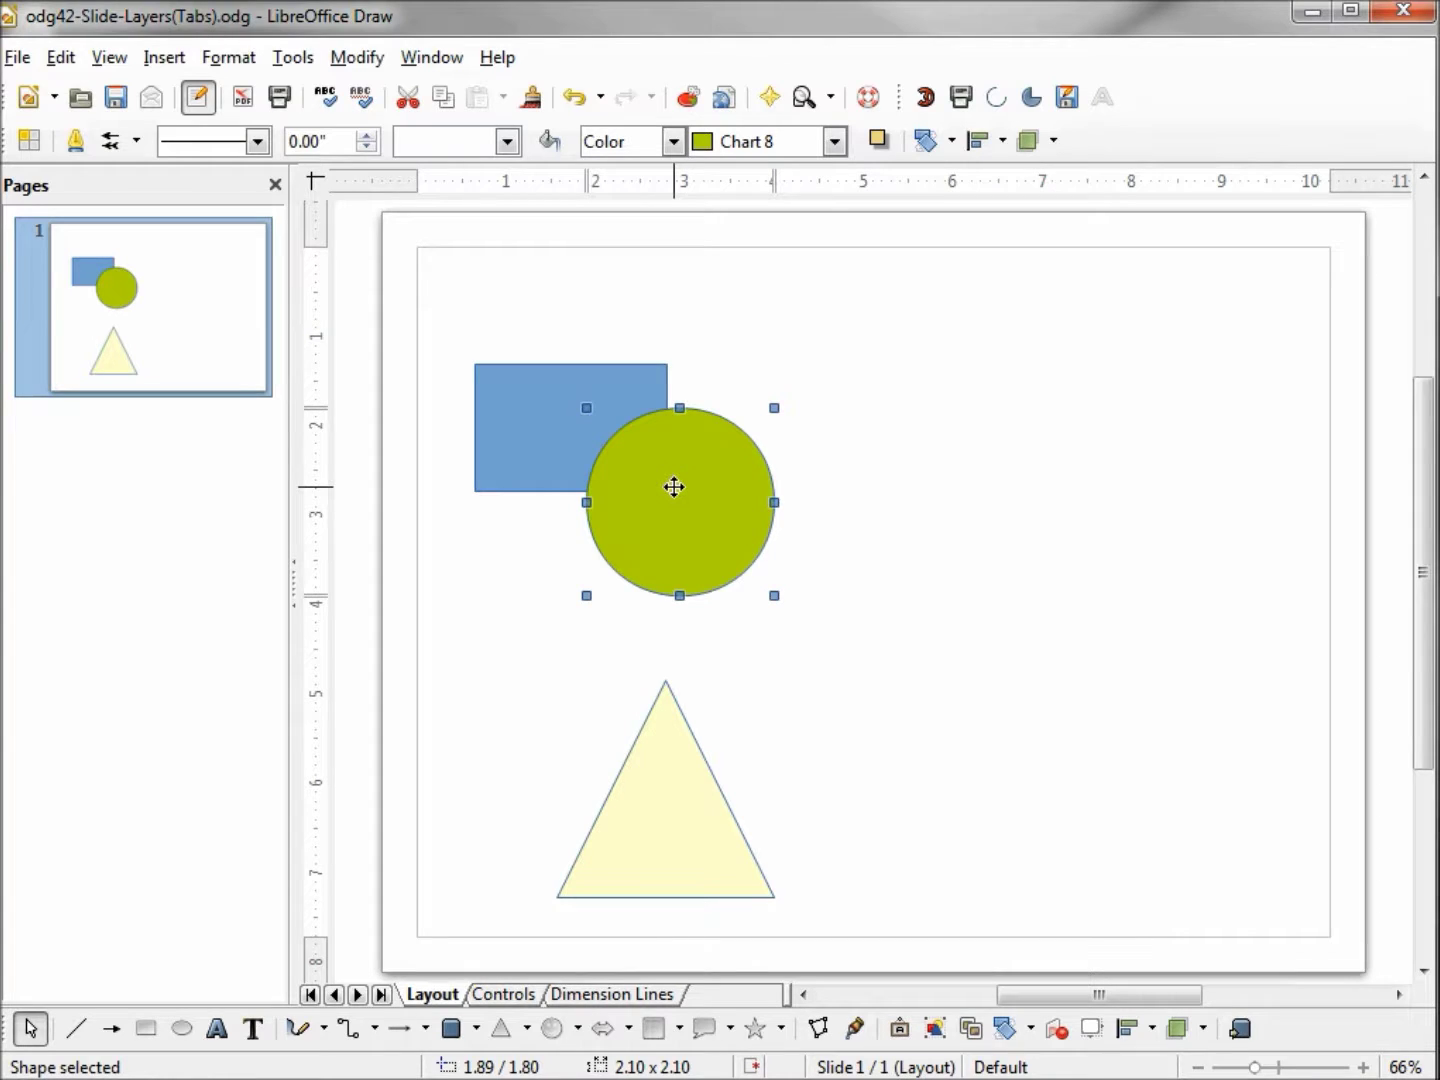
drag(674, 487, 688, 653)
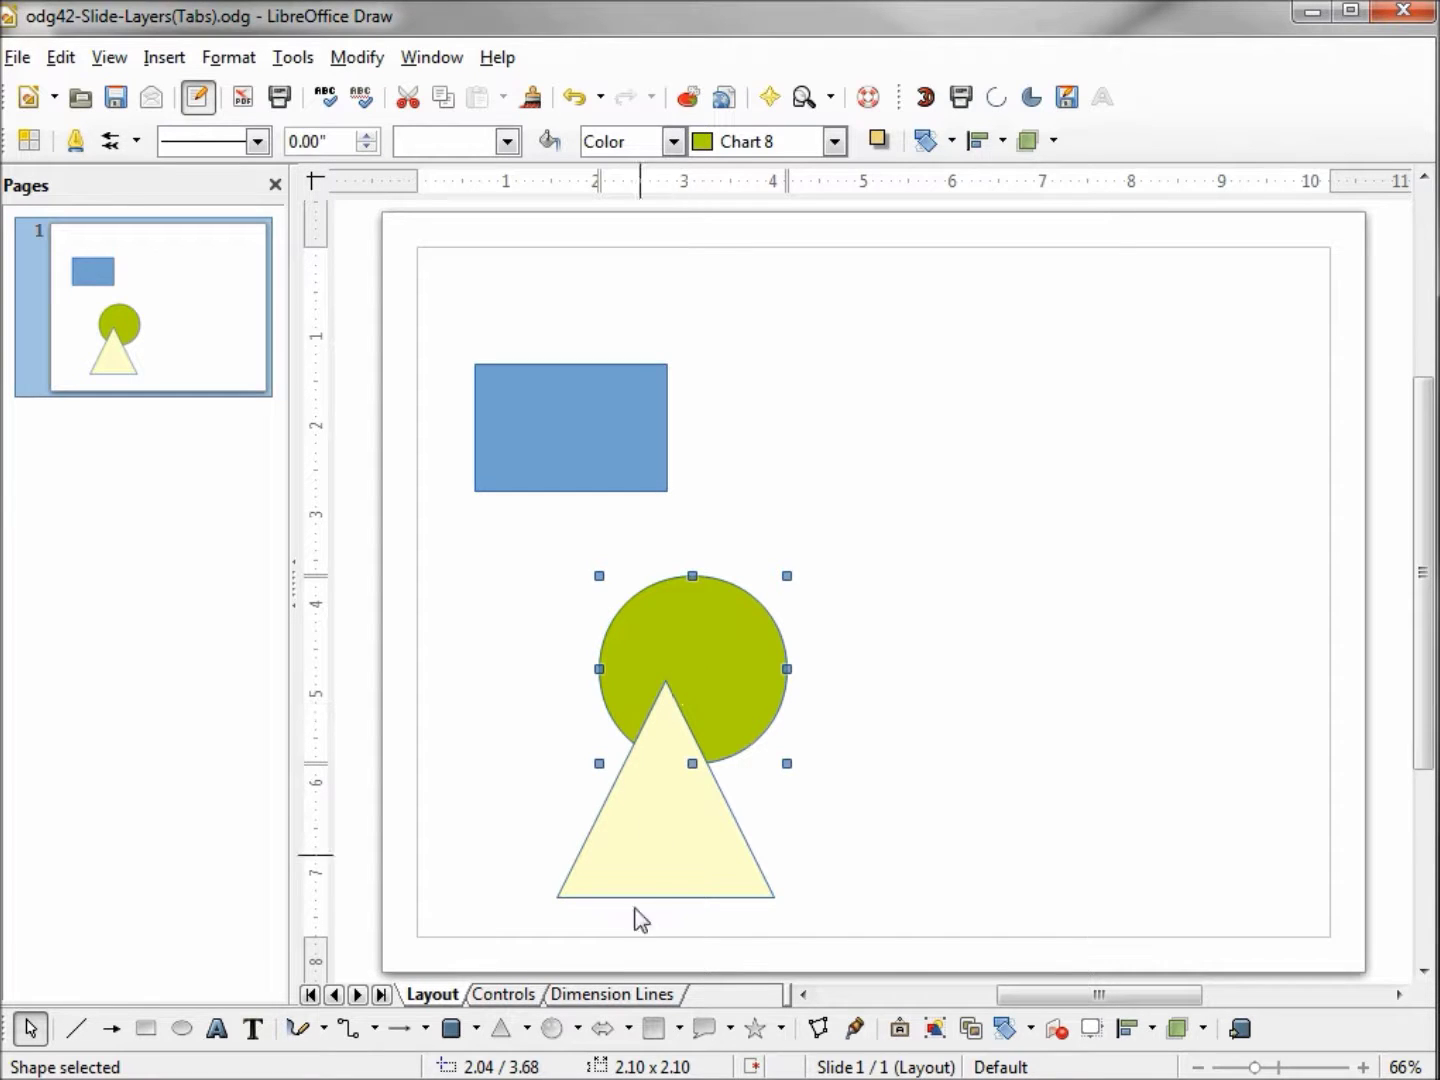
drag(641, 852, 623, 588)
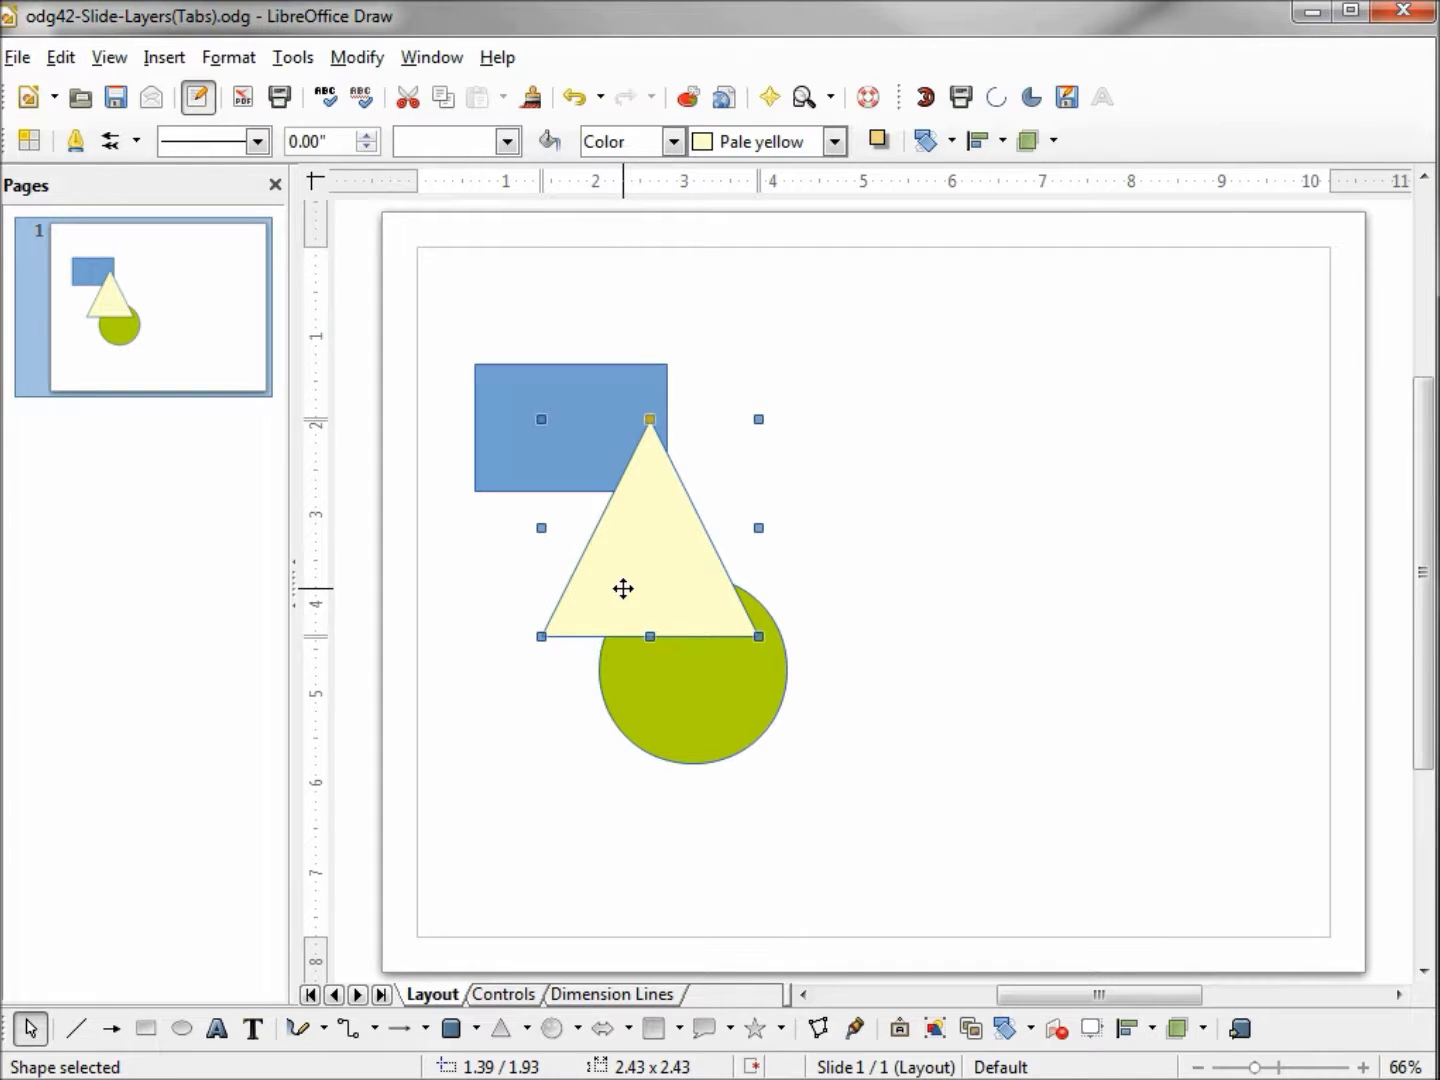
Step: Send the pale yellow triangle to the back with Arrange > Send to Back
right_click(623, 590)
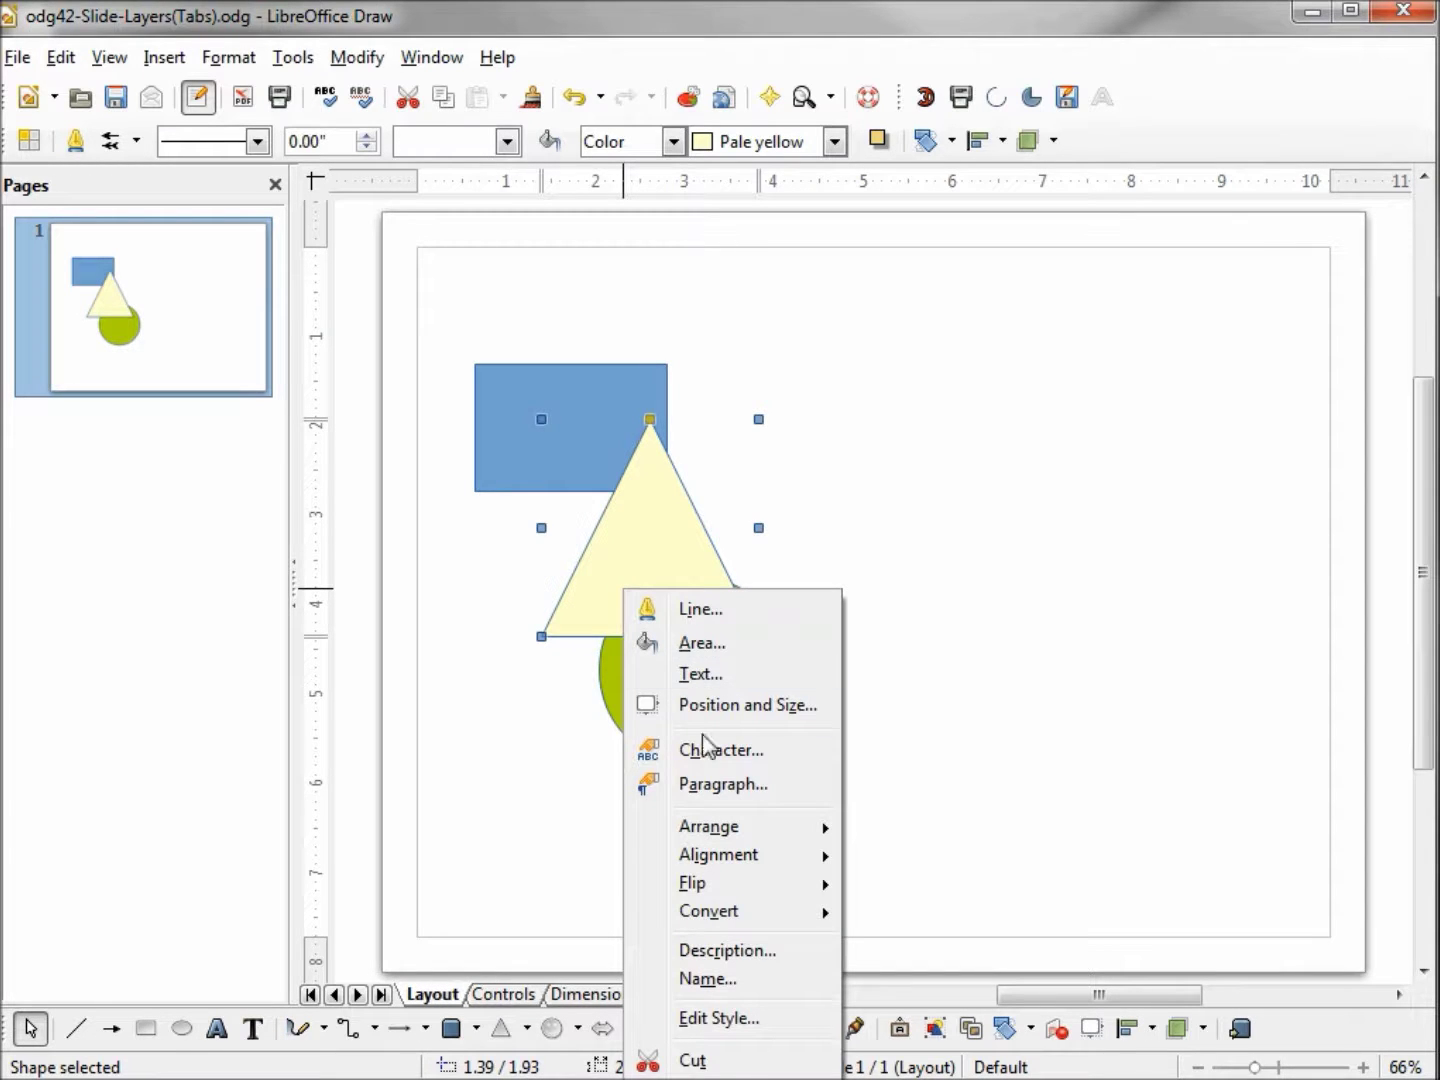
mouse_move(733, 829)
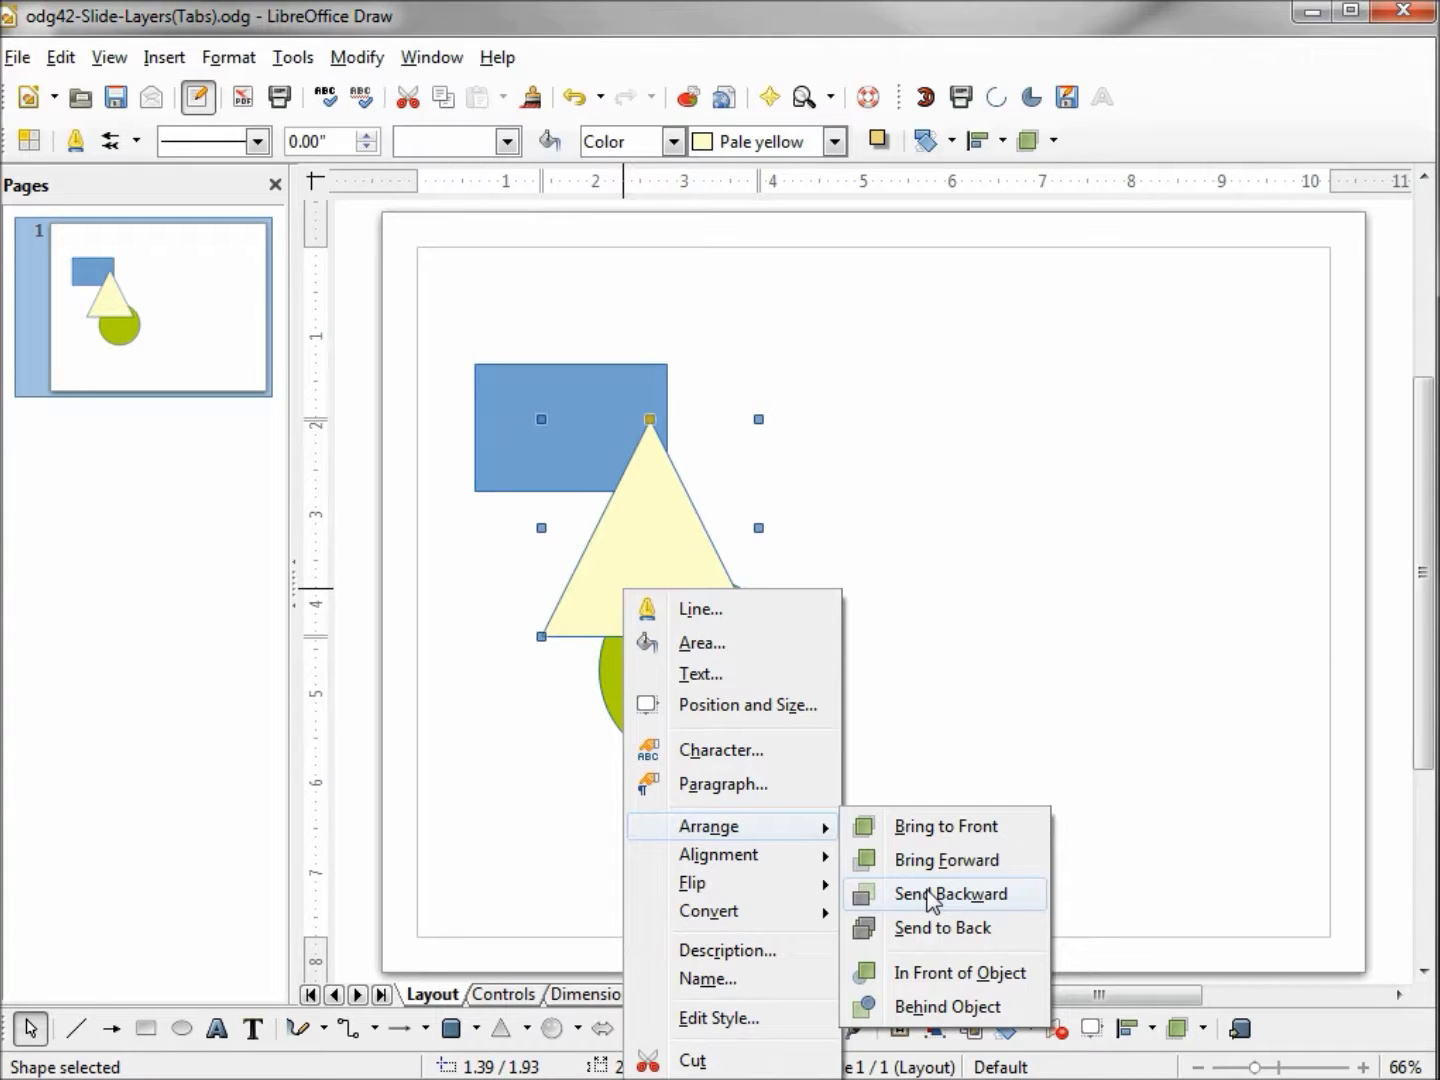
click(949, 934)
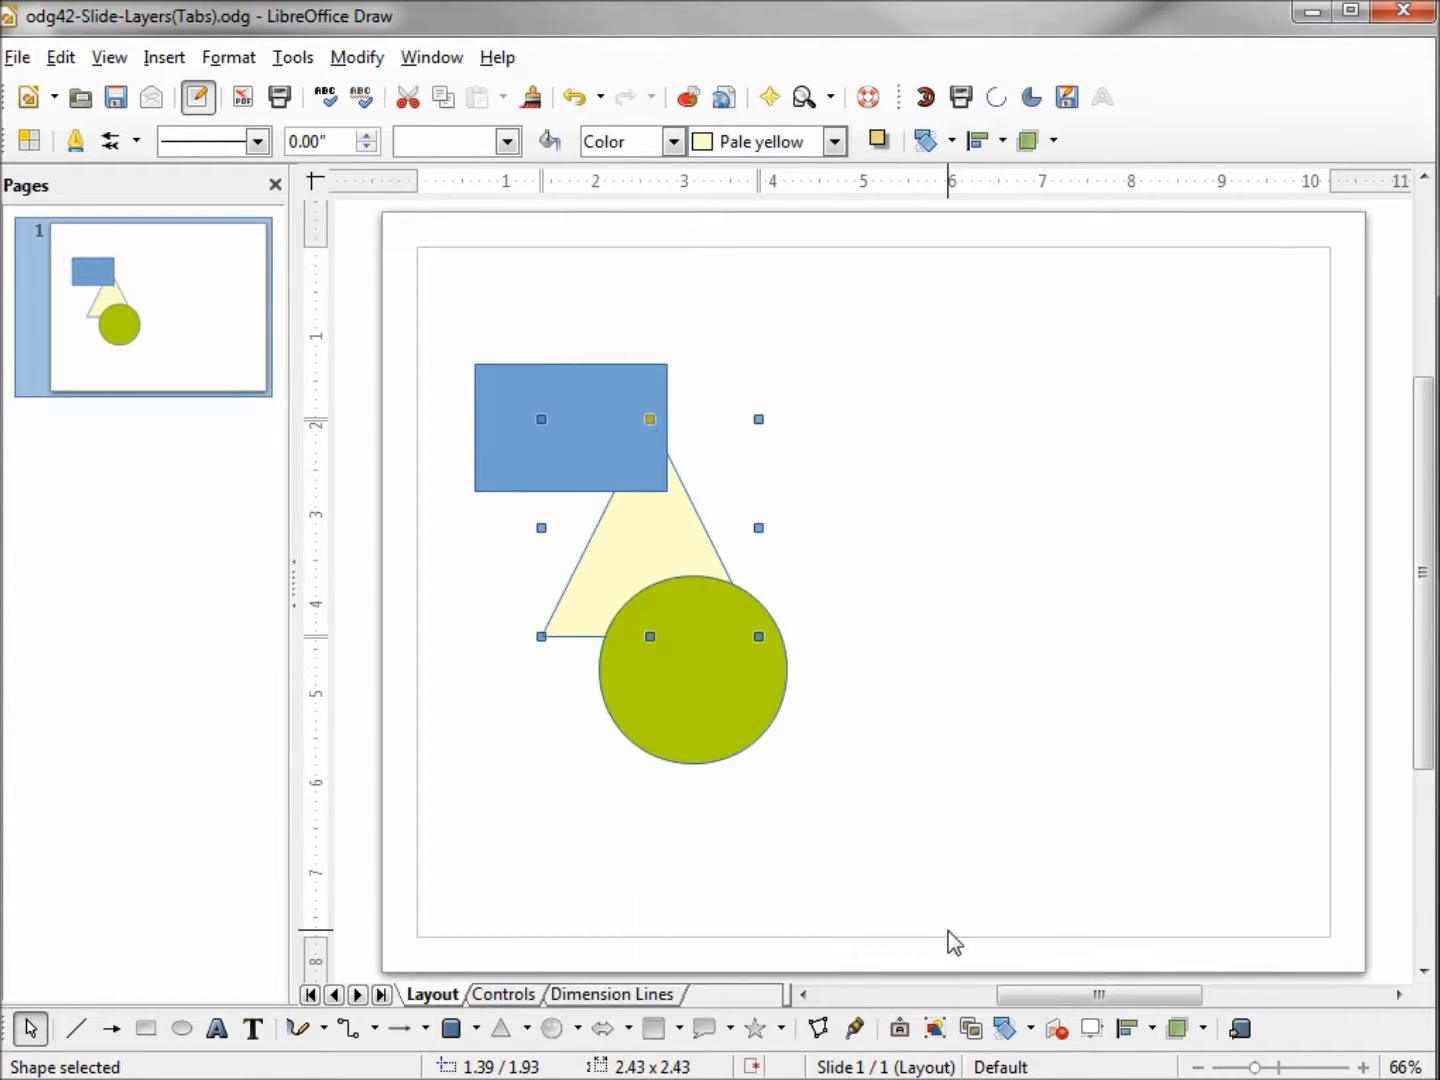
click(897, 824)
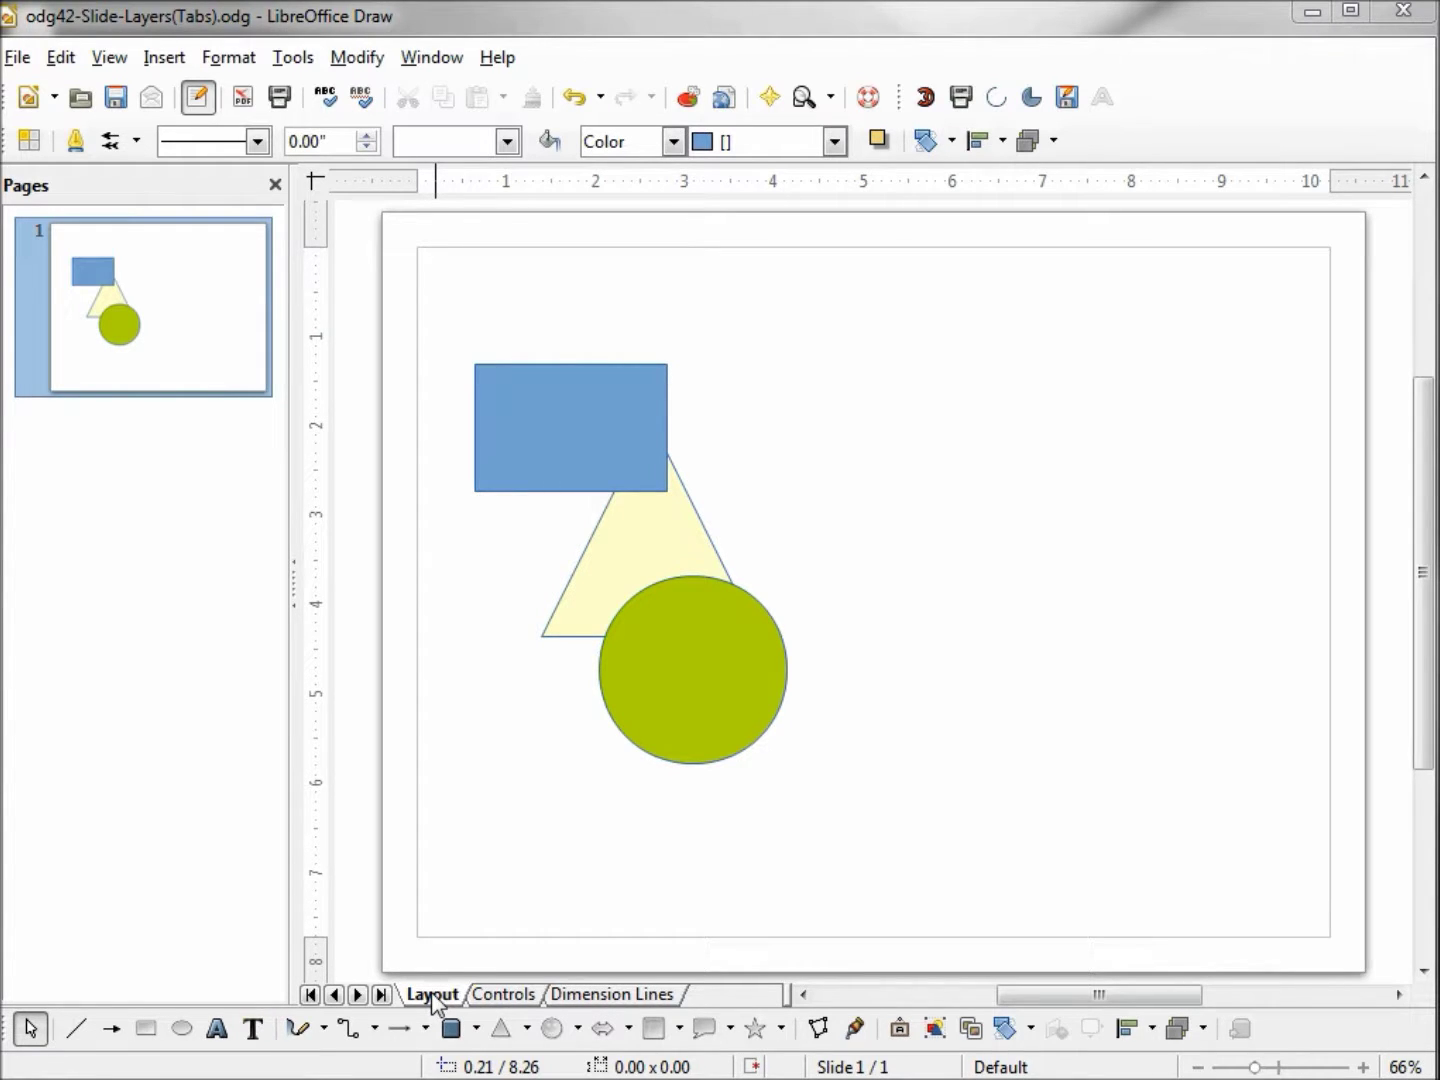
click(521, 998)
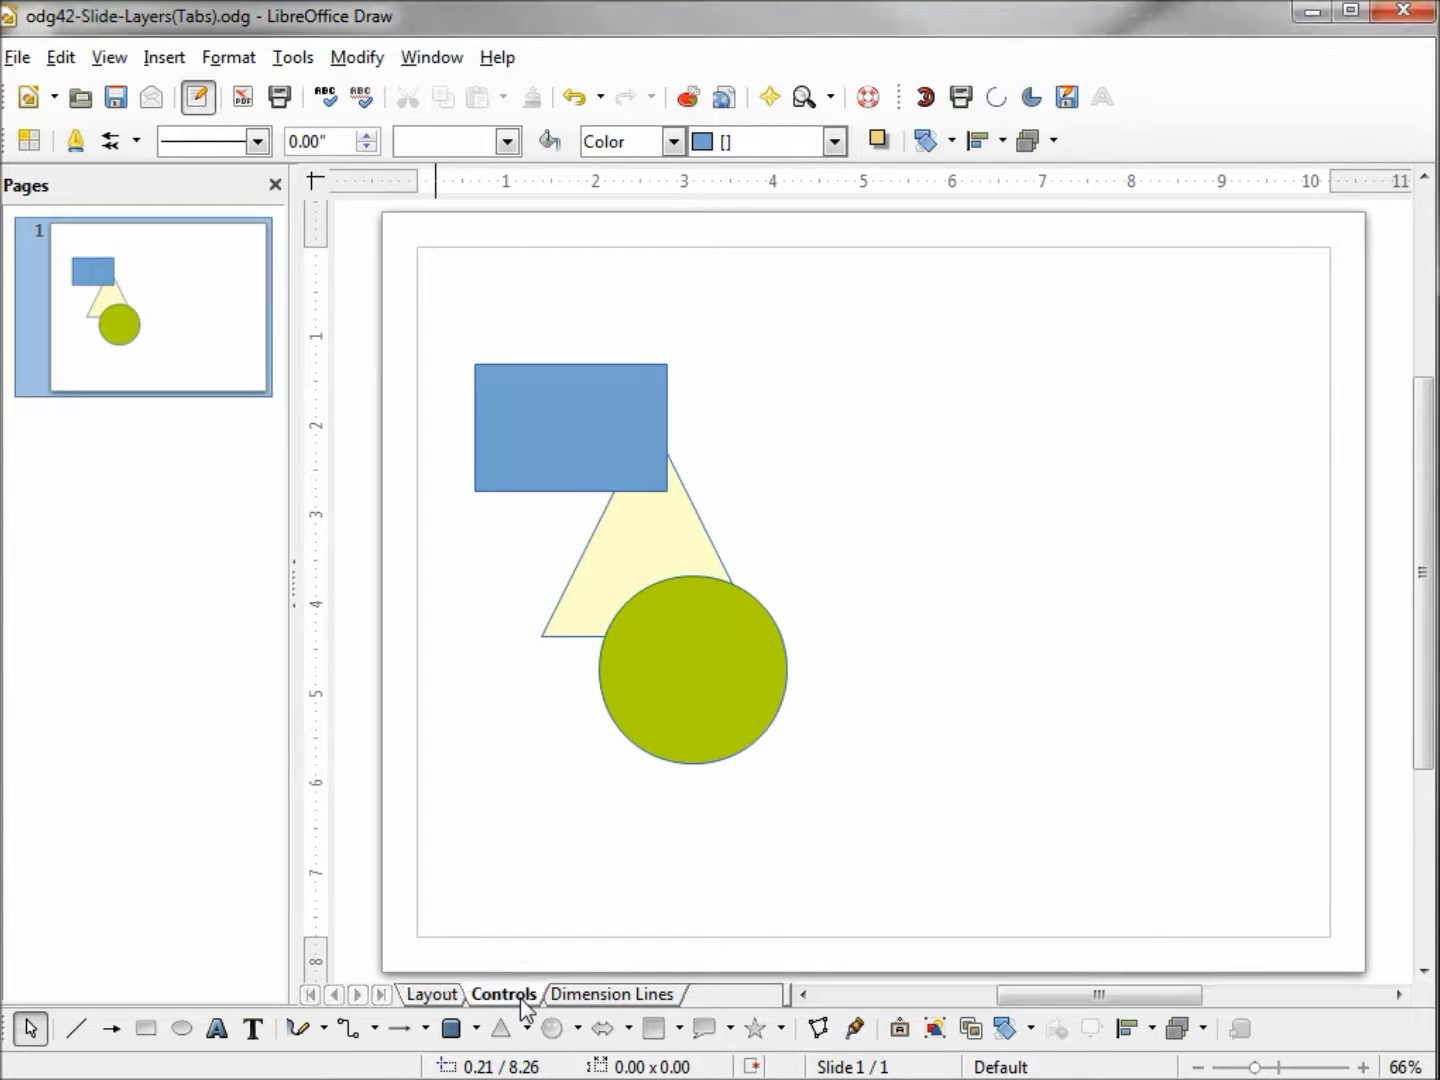
click(588, 998)
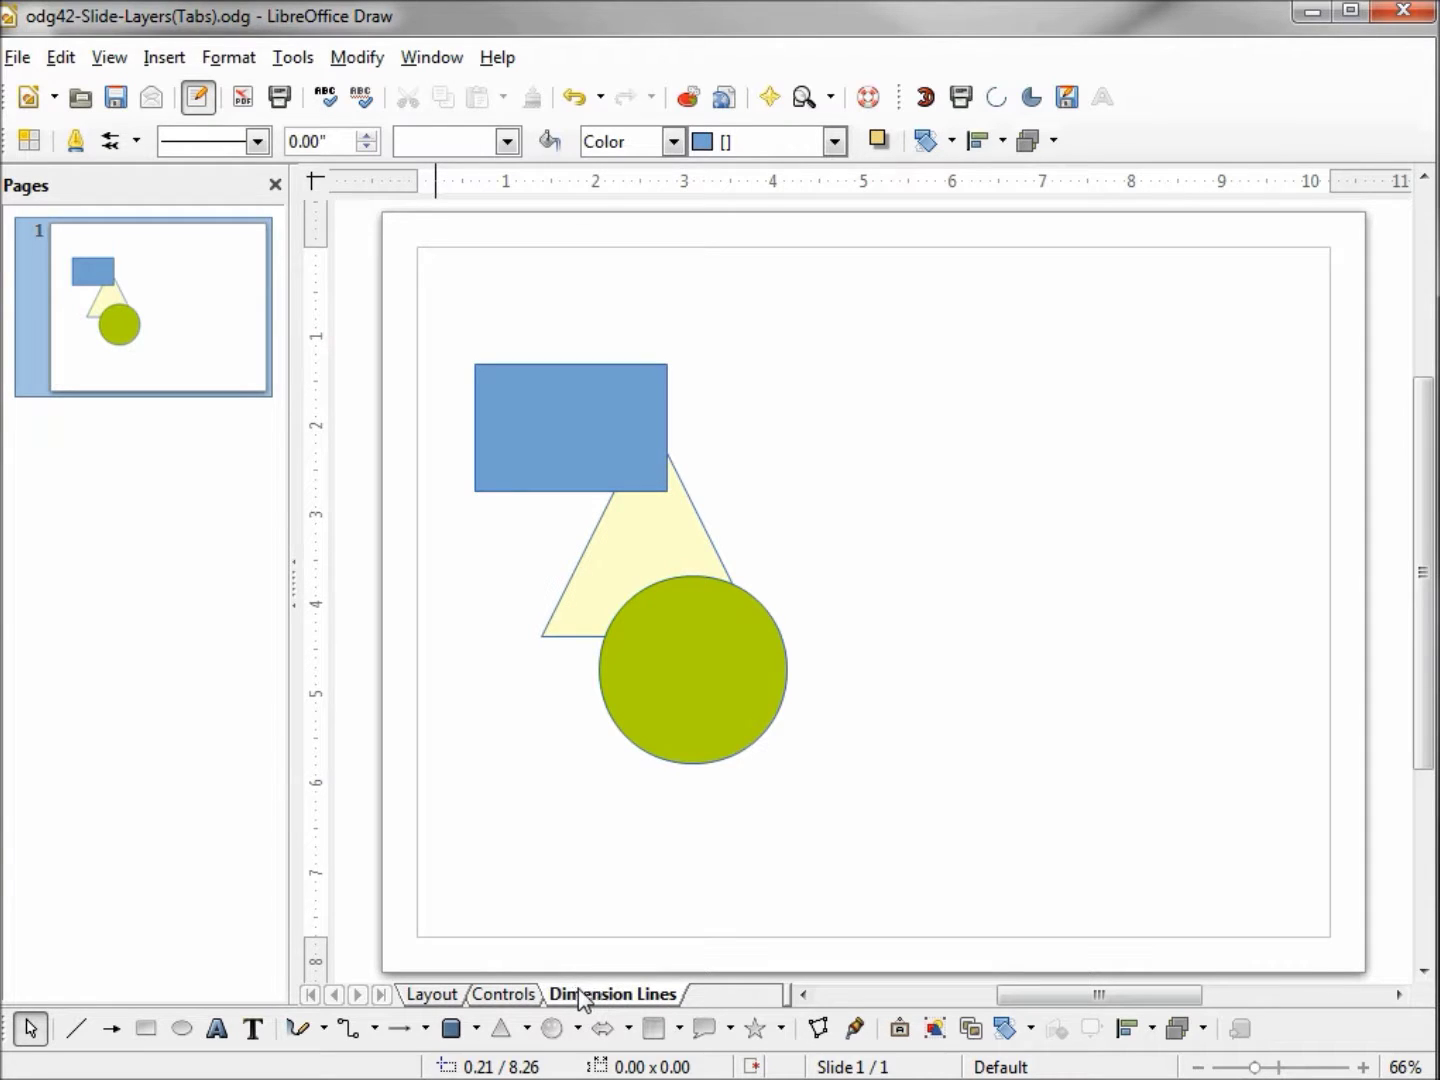
click(439, 1000)
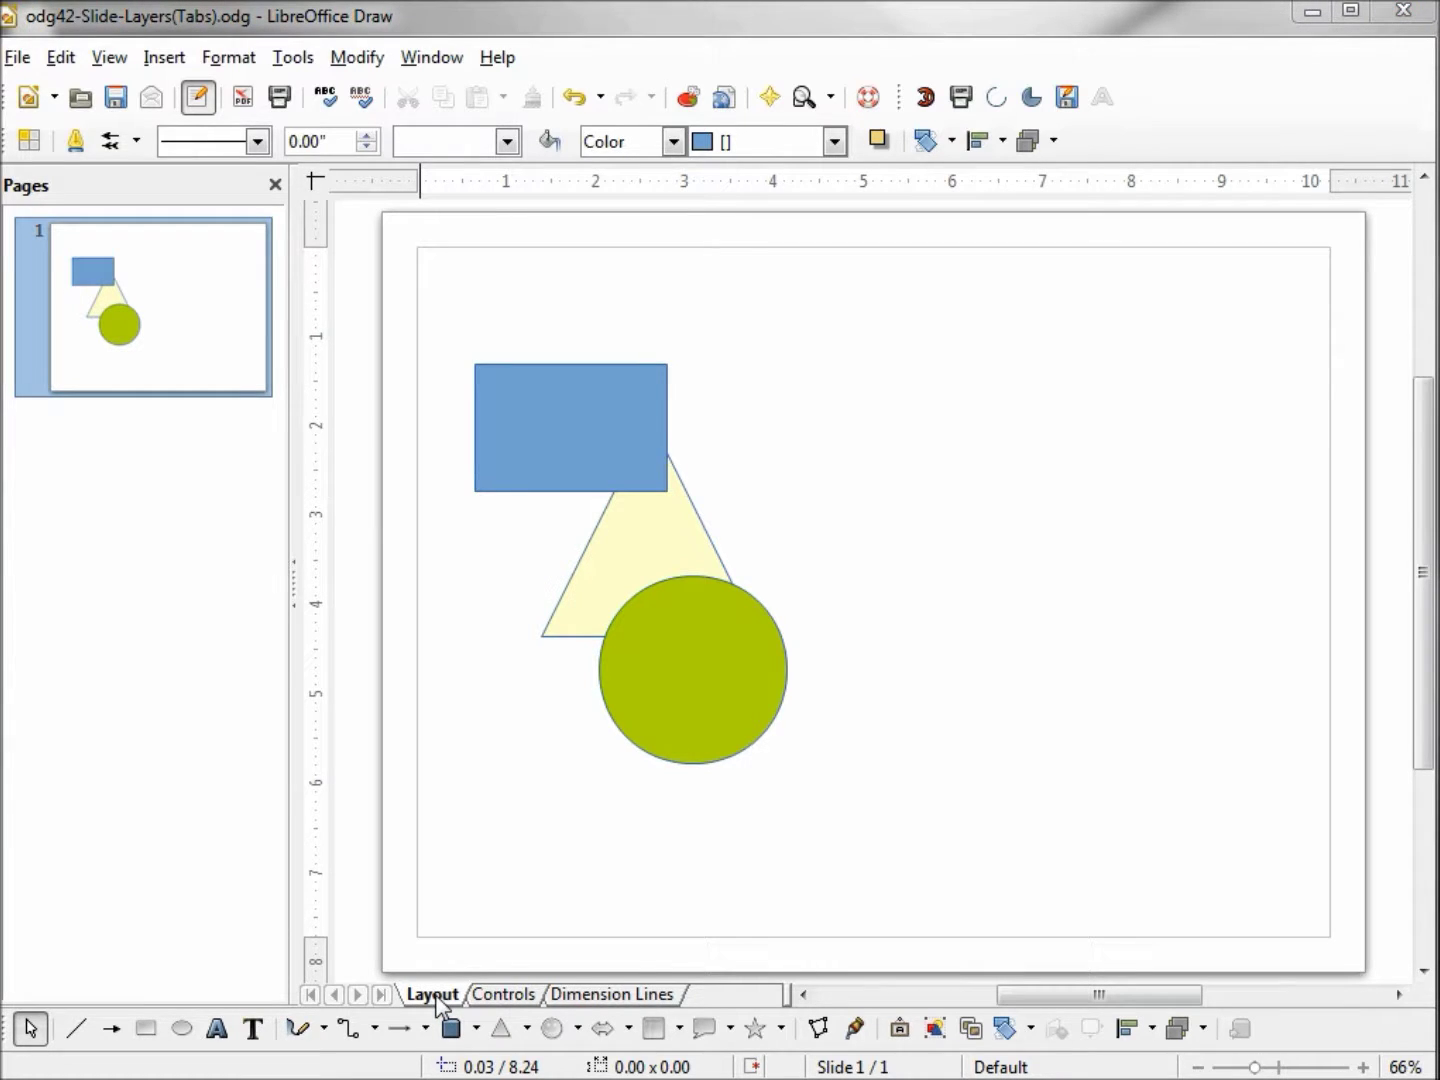
right_click(439, 1000)
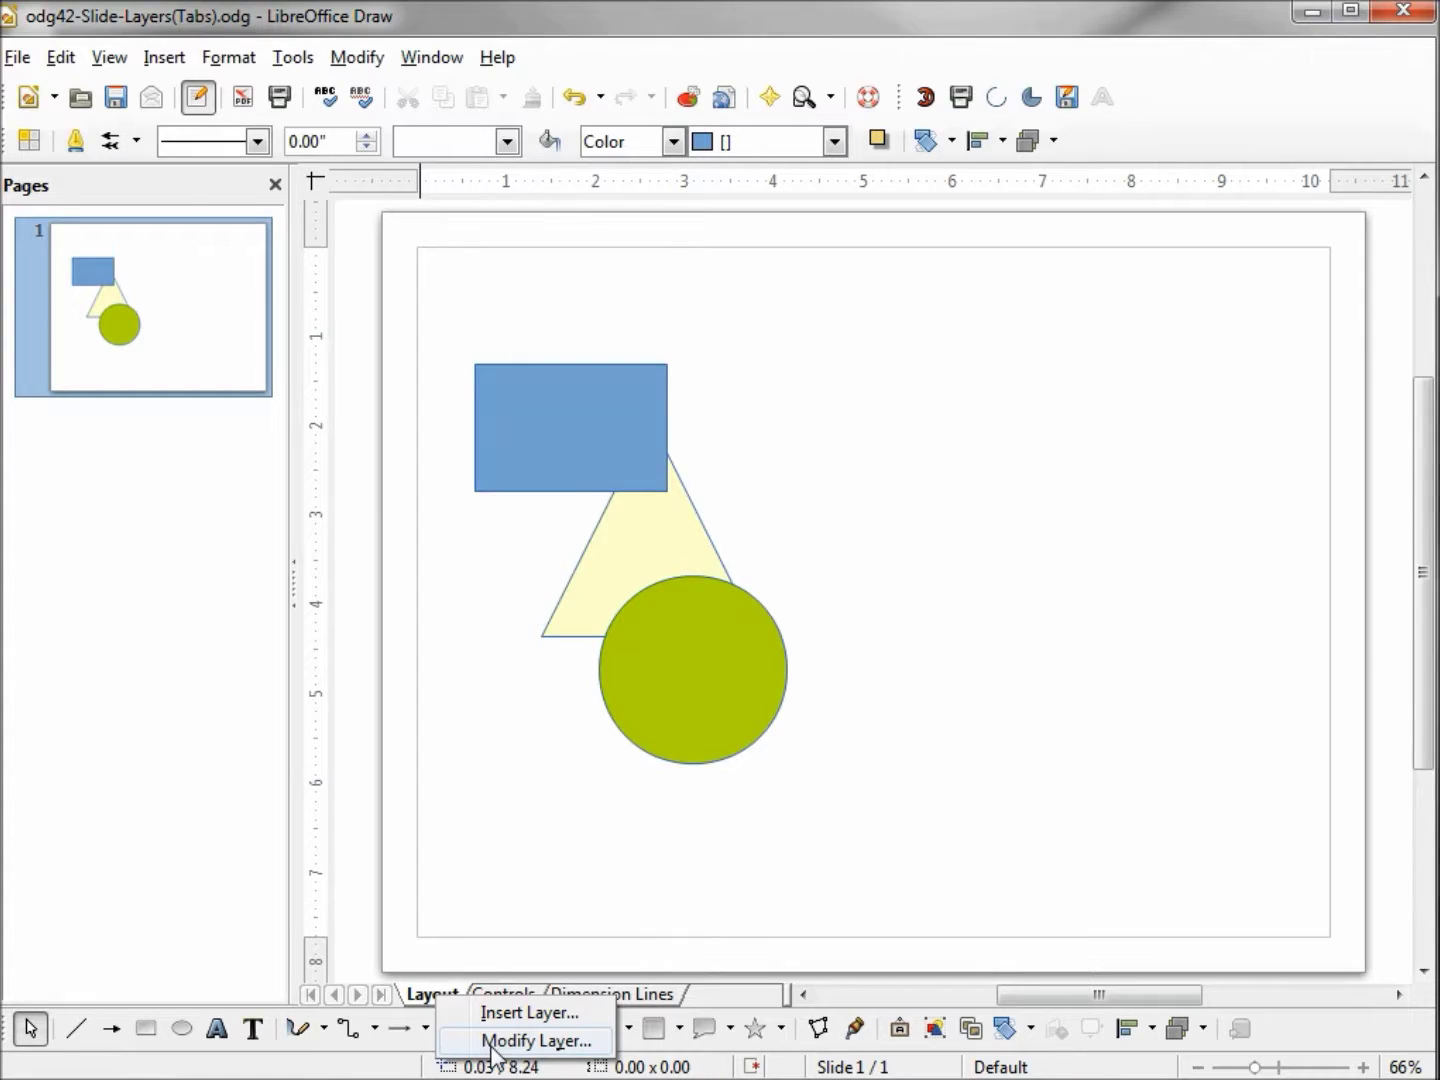
click(536, 1040)
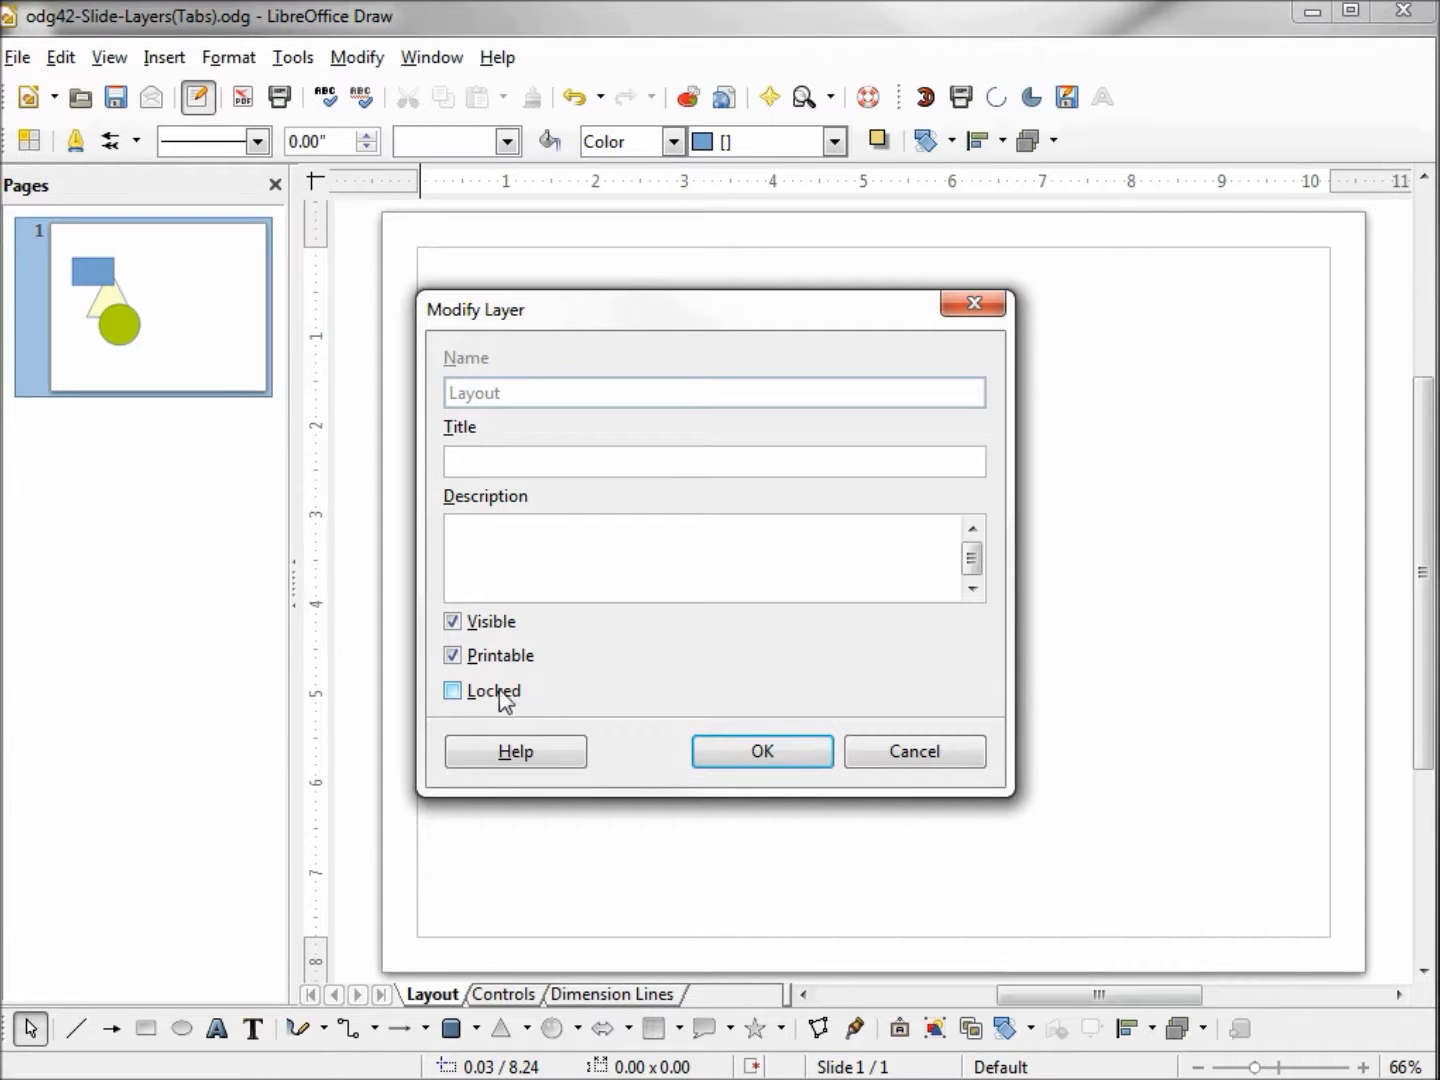
click(880, 752)
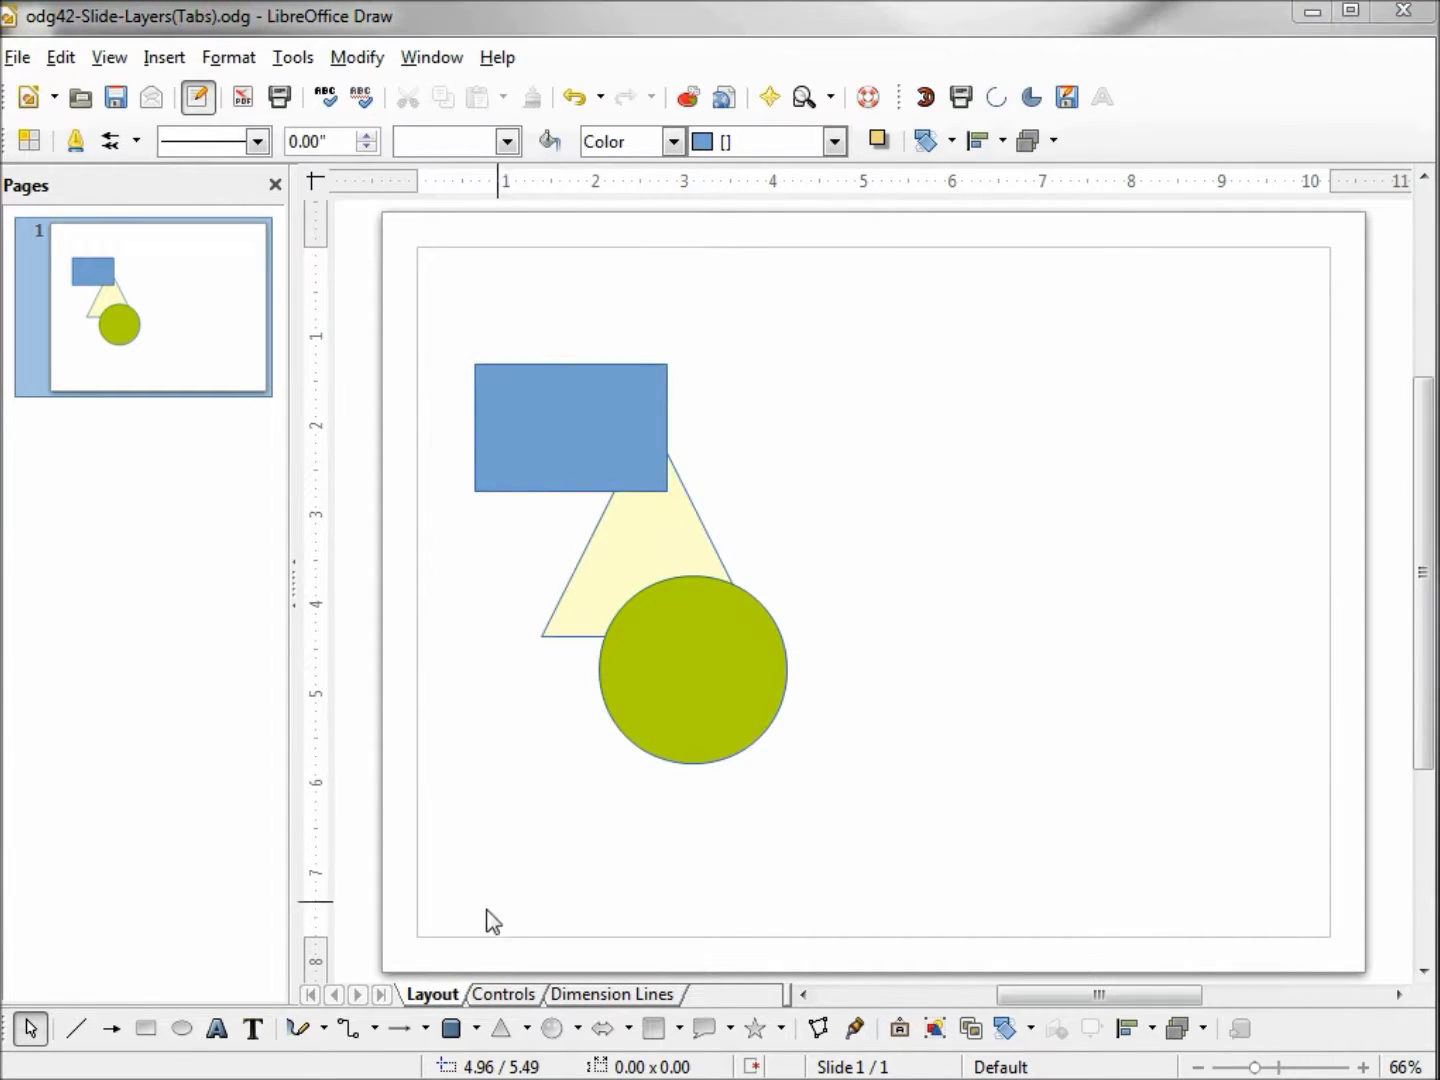
Step: Insert layer 'Red Shapes' described as 'This is the layer for all my red shapes.'
right_click(440, 992)
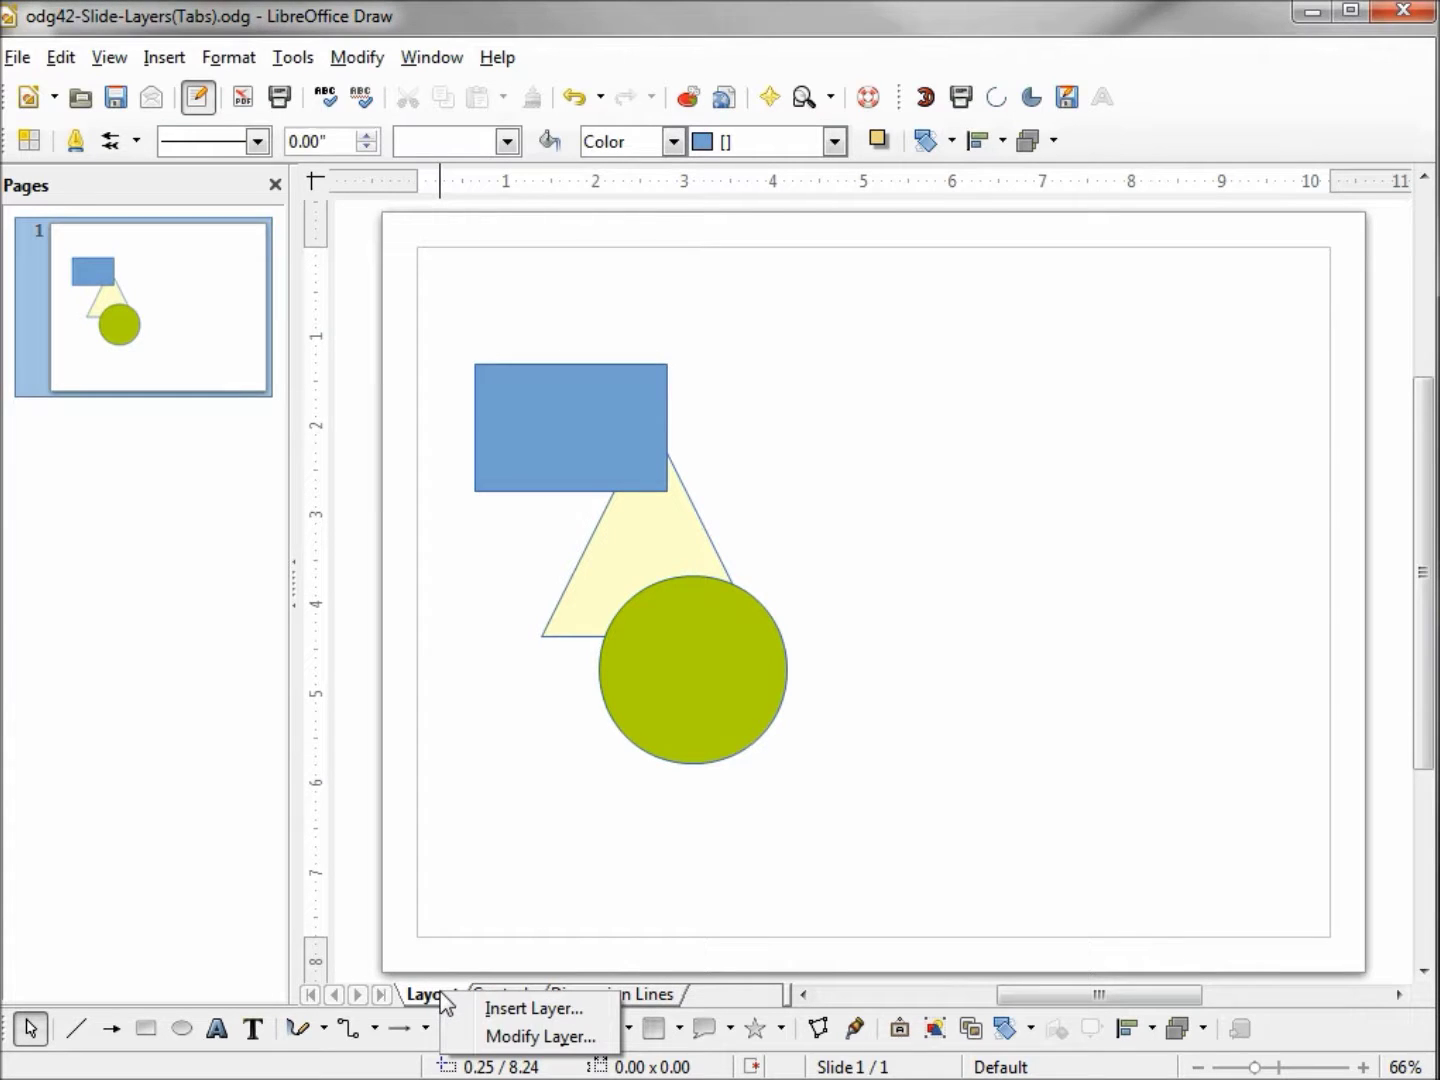
click(517, 1010)
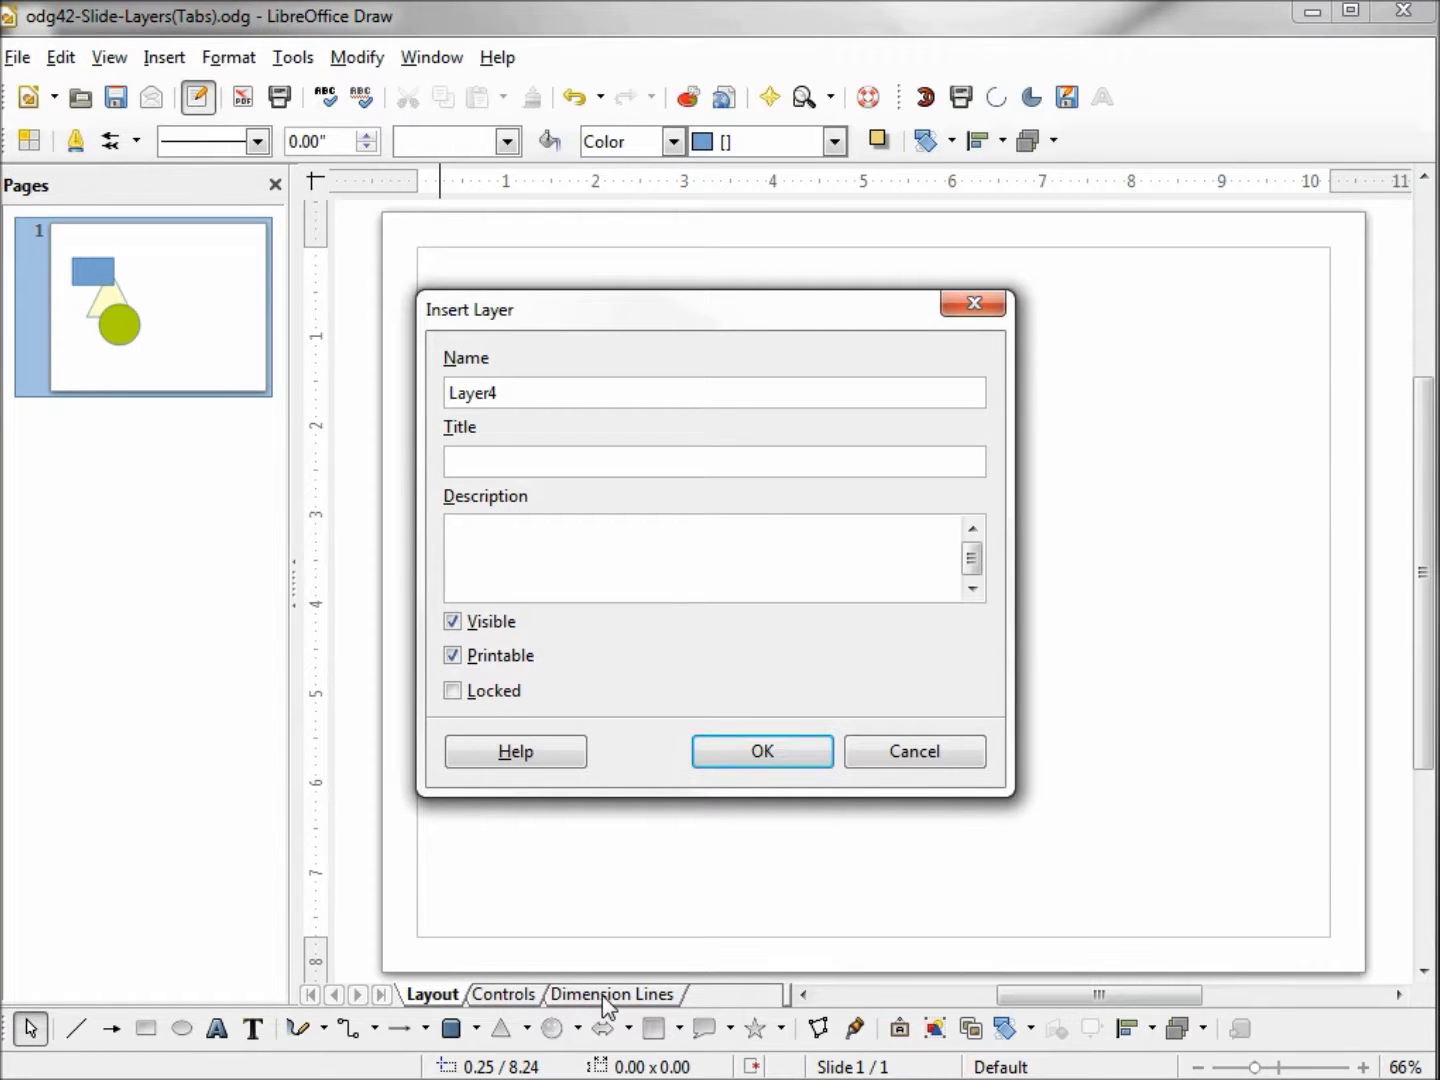
double_click(524, 389)
text(Red Shapes)
click(465, 536)
text(This is the layer for all my red shapes.)
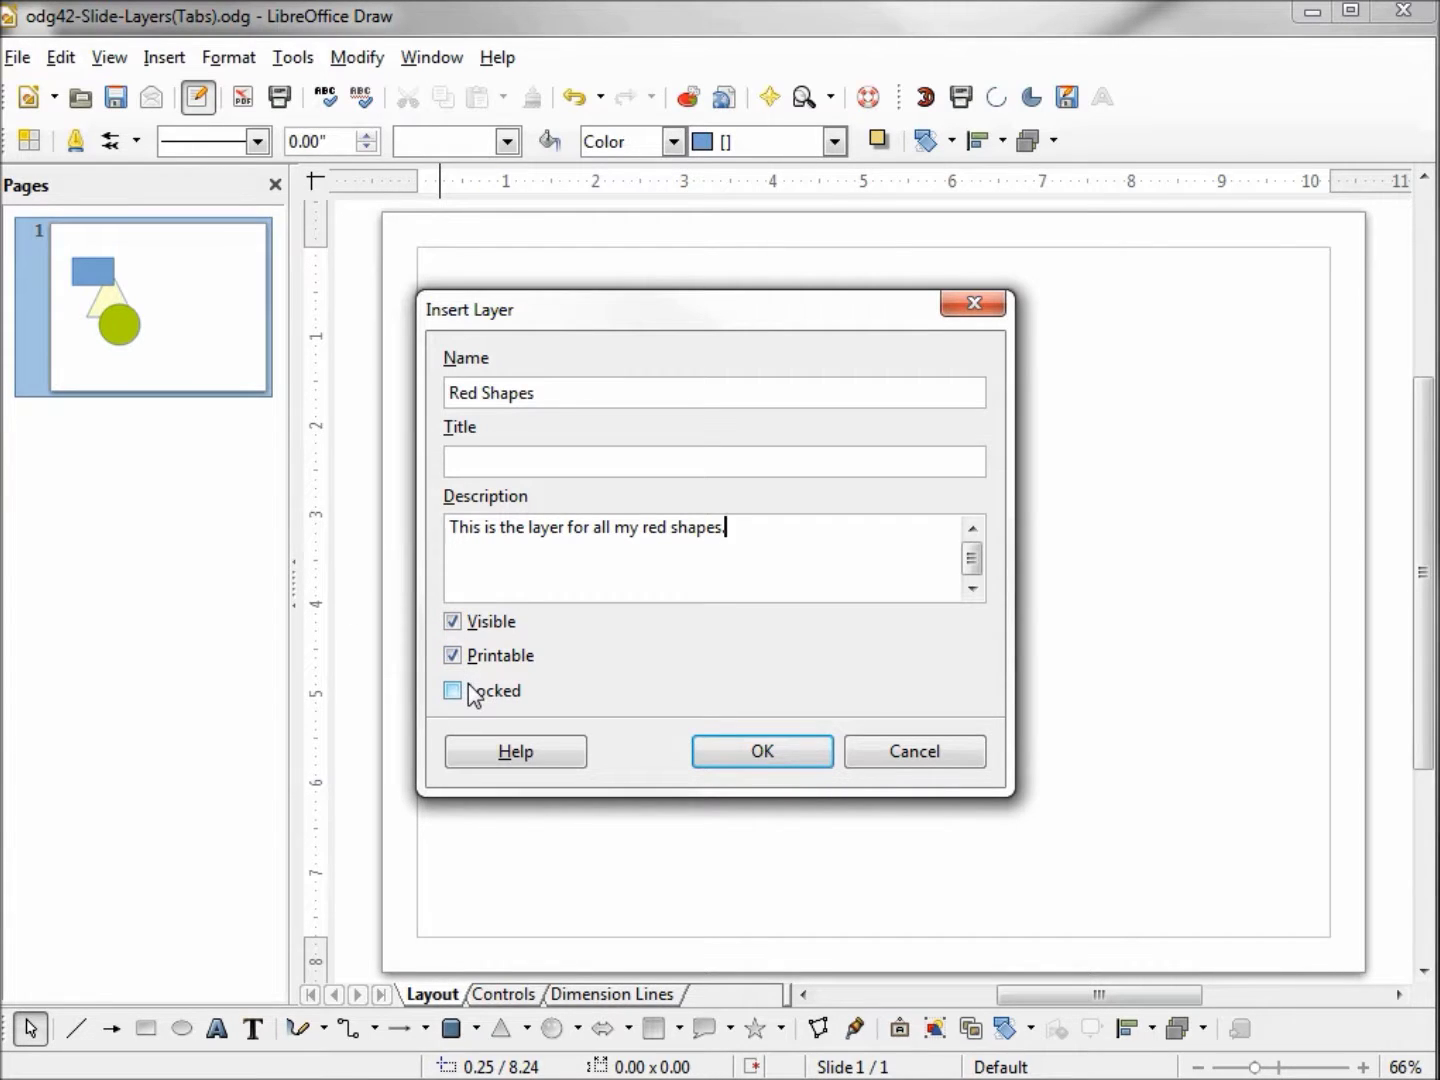
click(758, 752)
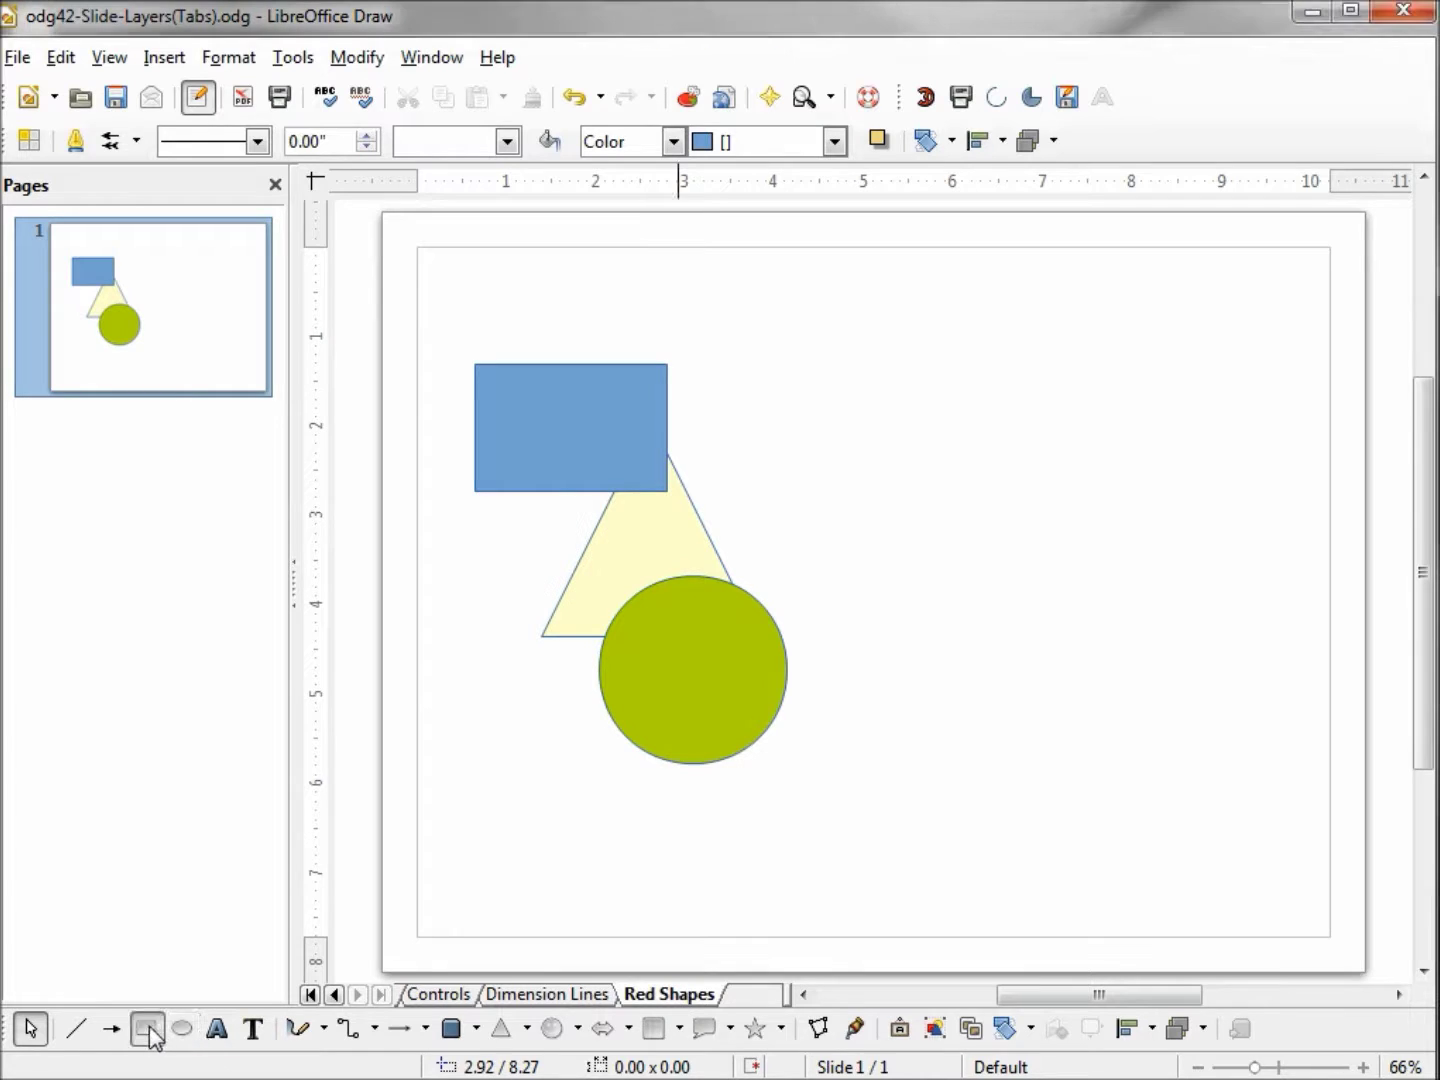
Step: Draw a Chart 5 dark red square, move it onto the group, and send it backward
click(501, 1028)
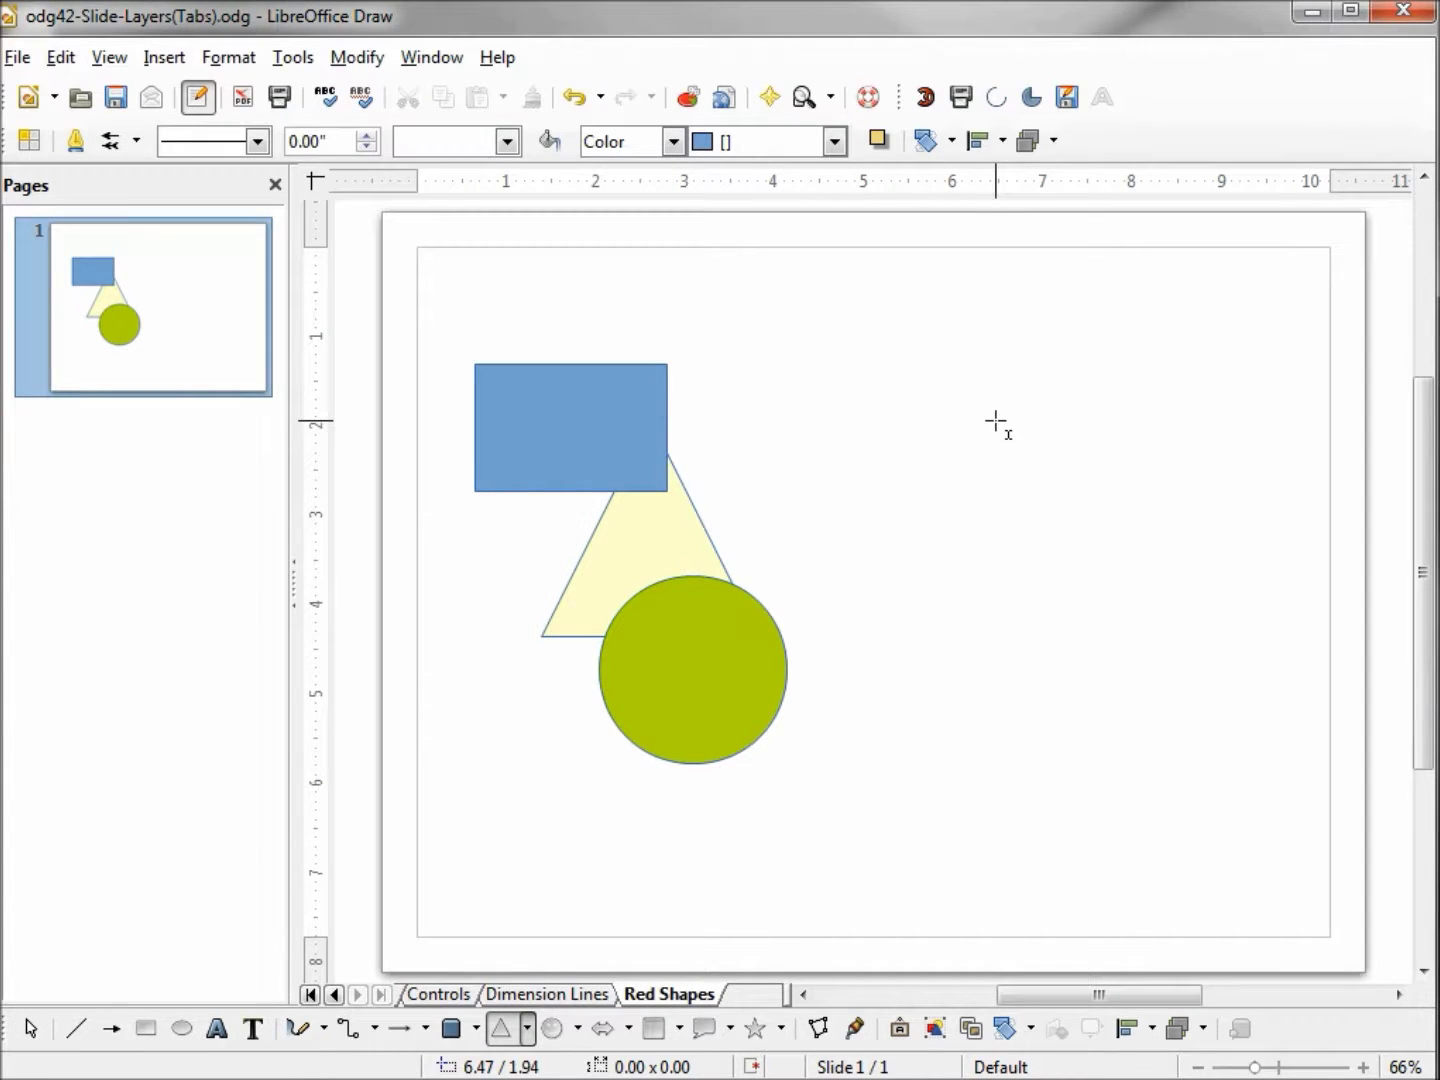
drag(996, 422, 1119, 588)
click(836, 142)
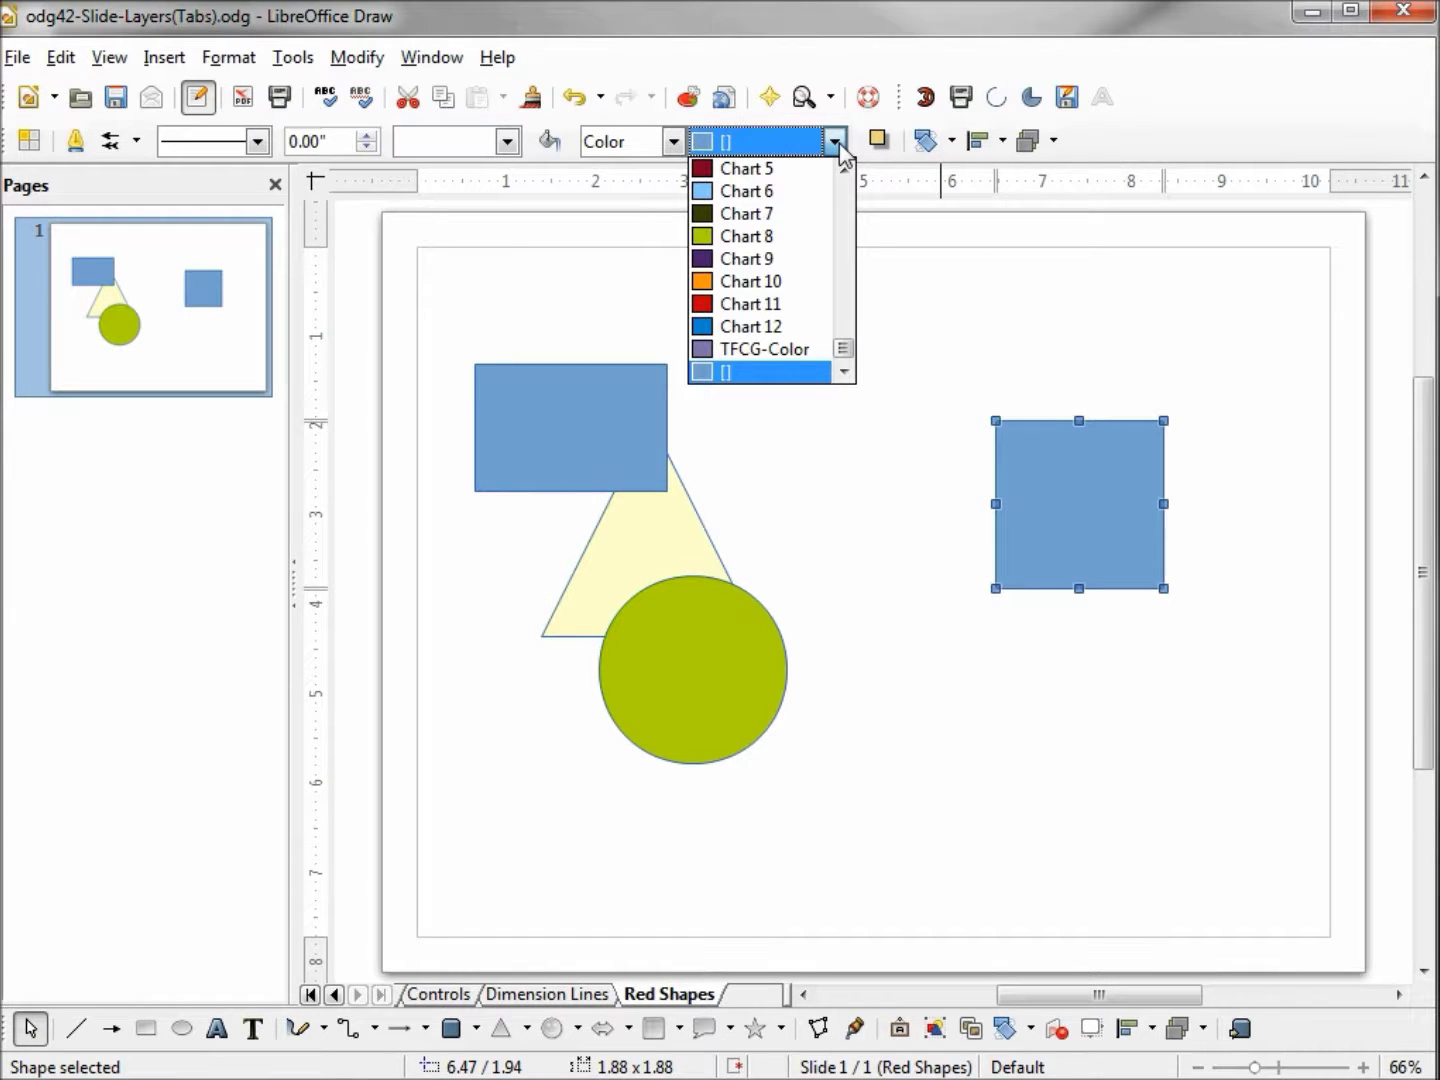
click(813, 170)
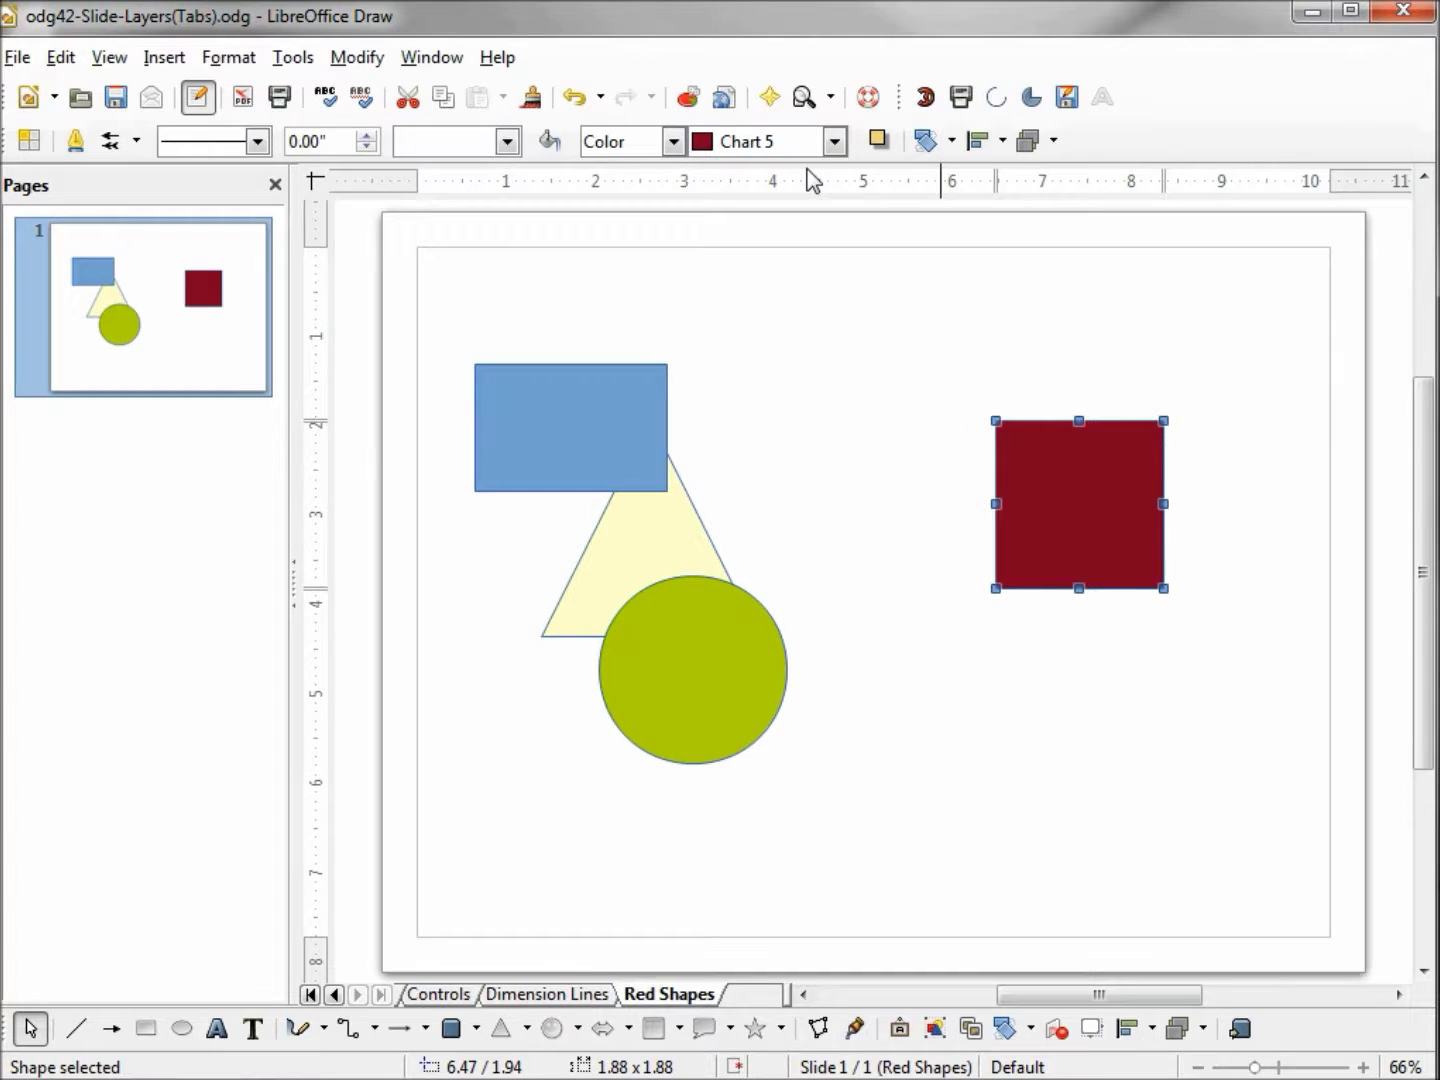
drag(1131, 511, 780, 519)
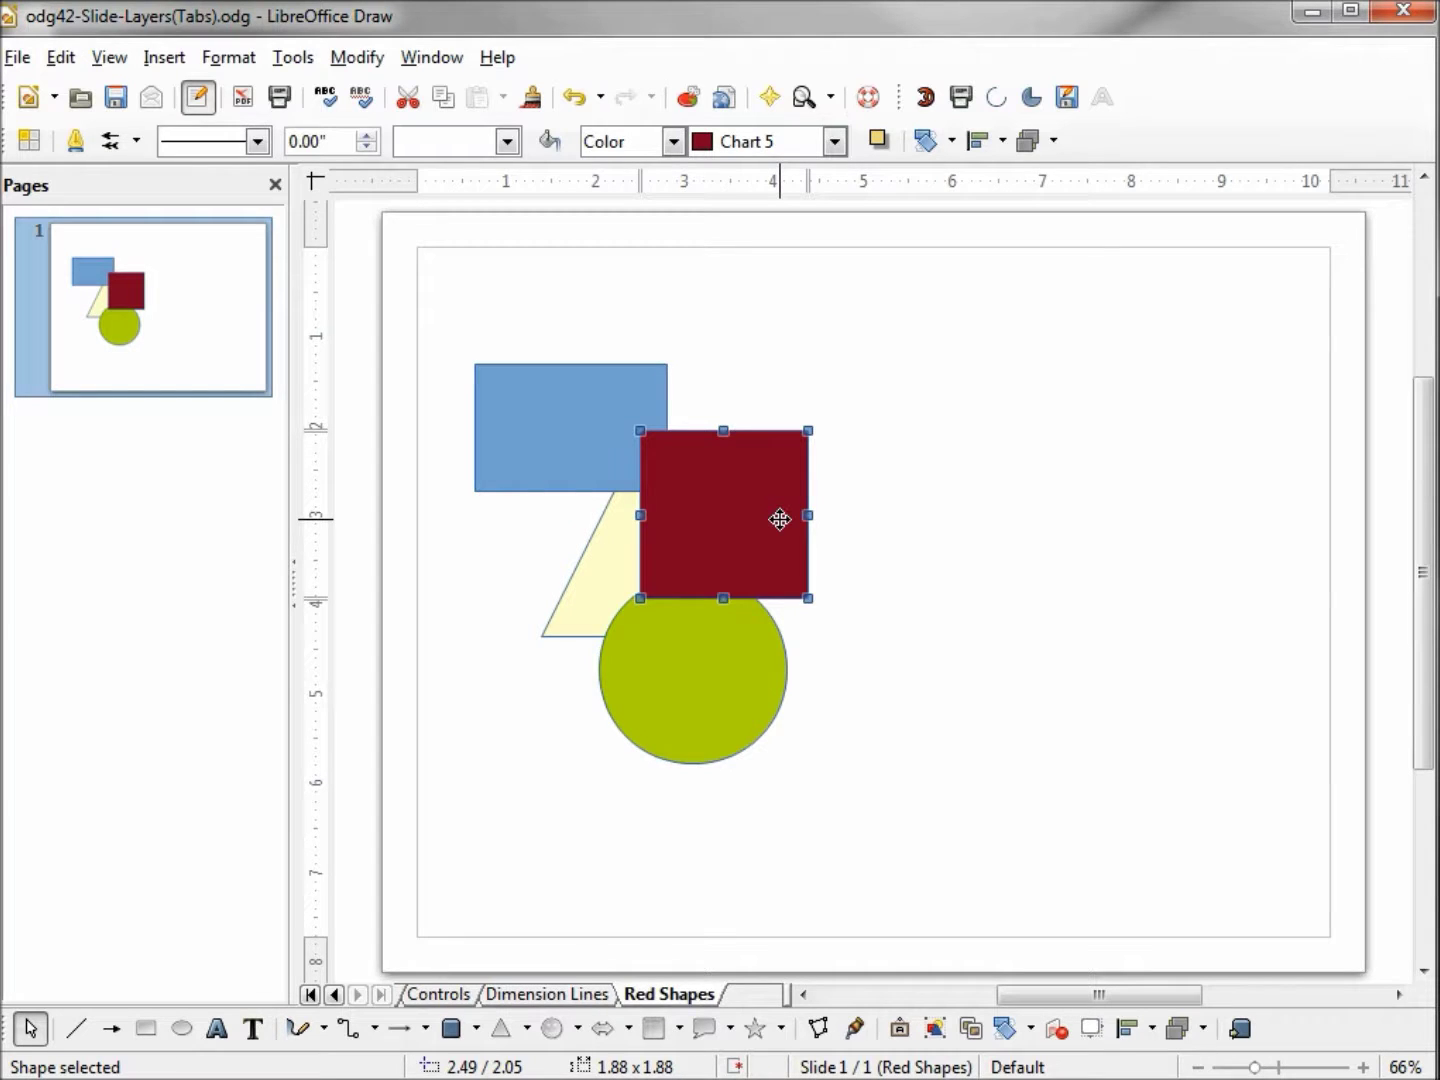
right_click(780, 519)
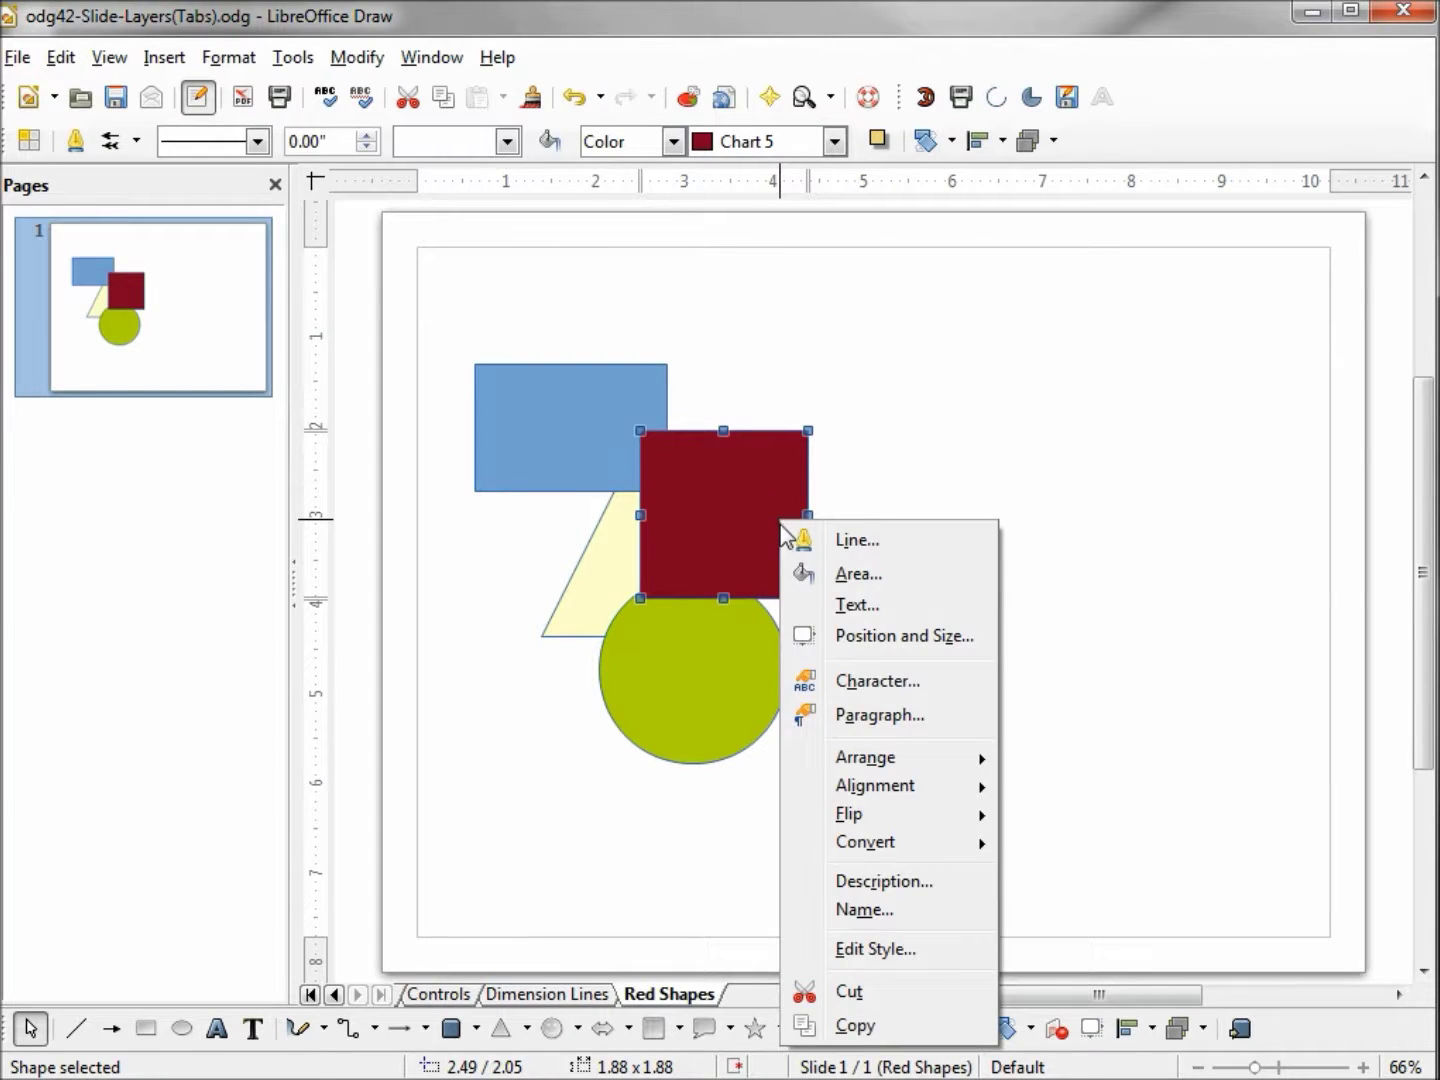
mouse_move(853, 768)
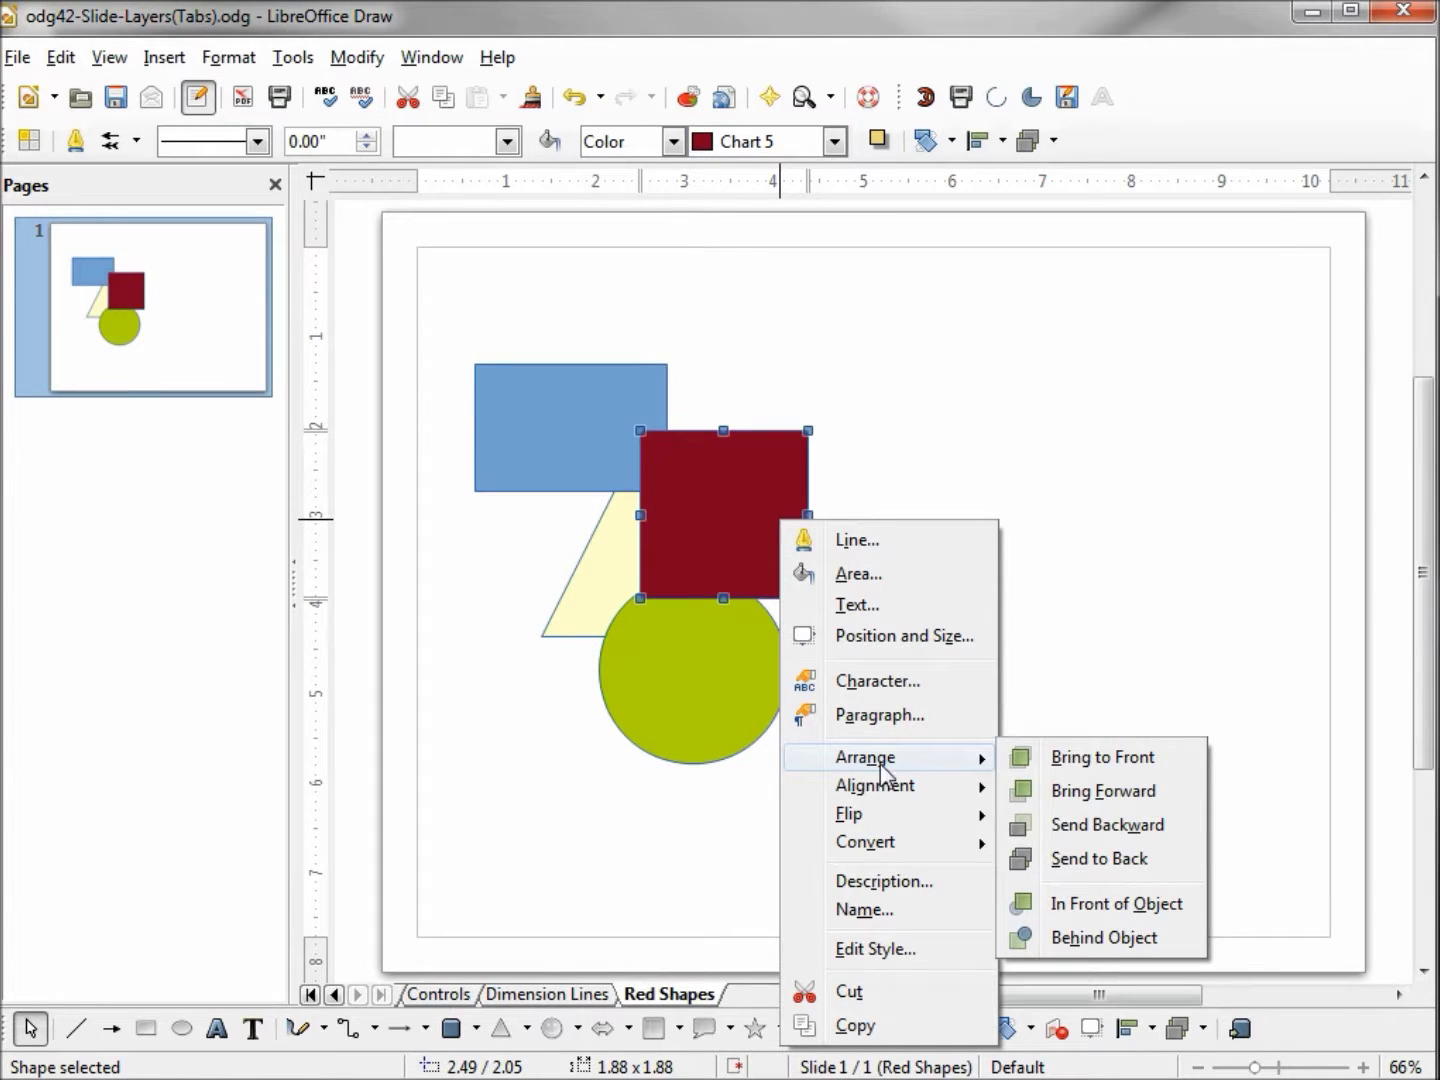
click(1066, 836)
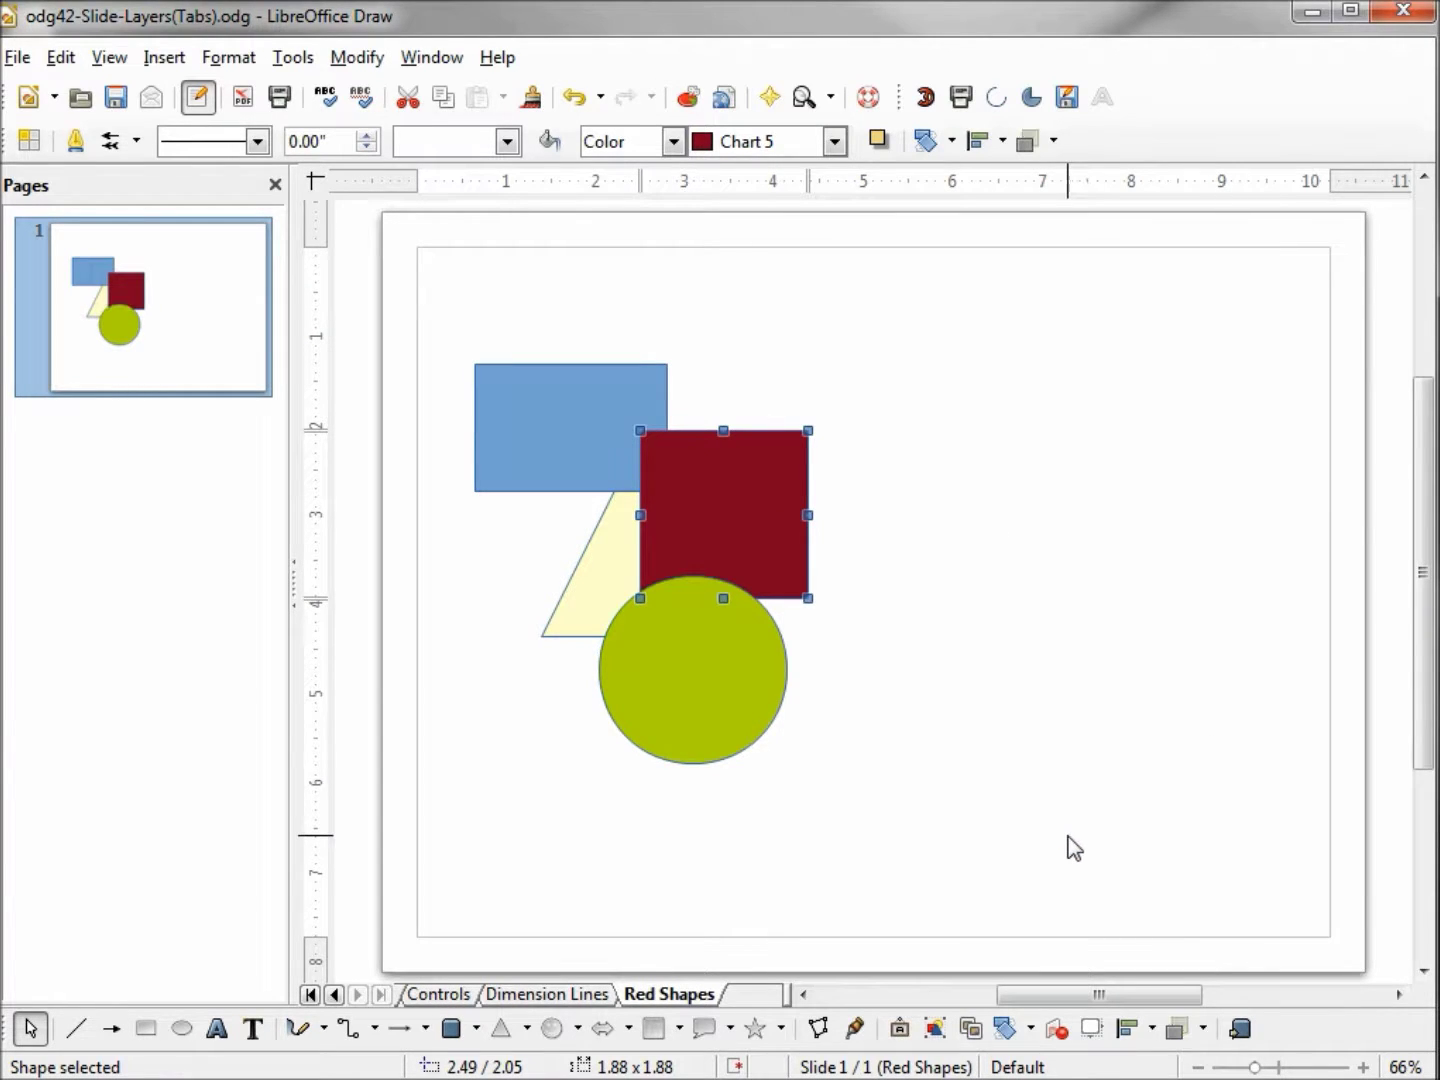
click(1070, 845)
Step: Draw a ring filled with Chart 11 red and move it over the other shapes
click(527, 1028)
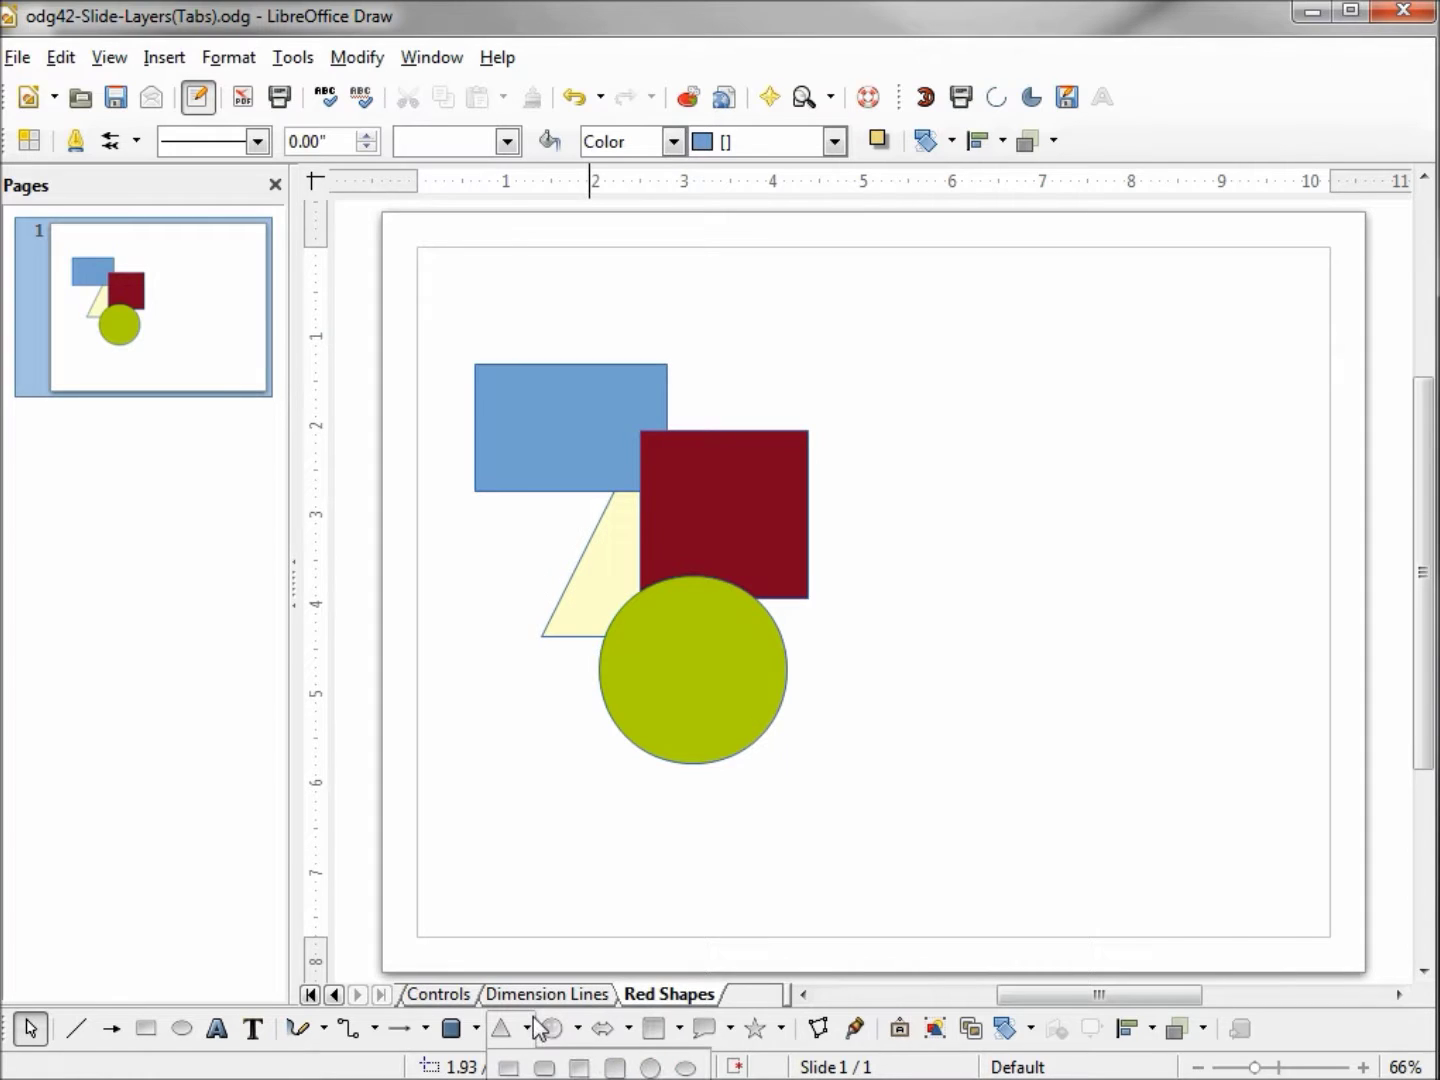
drag(913, 615, 1168, 869)
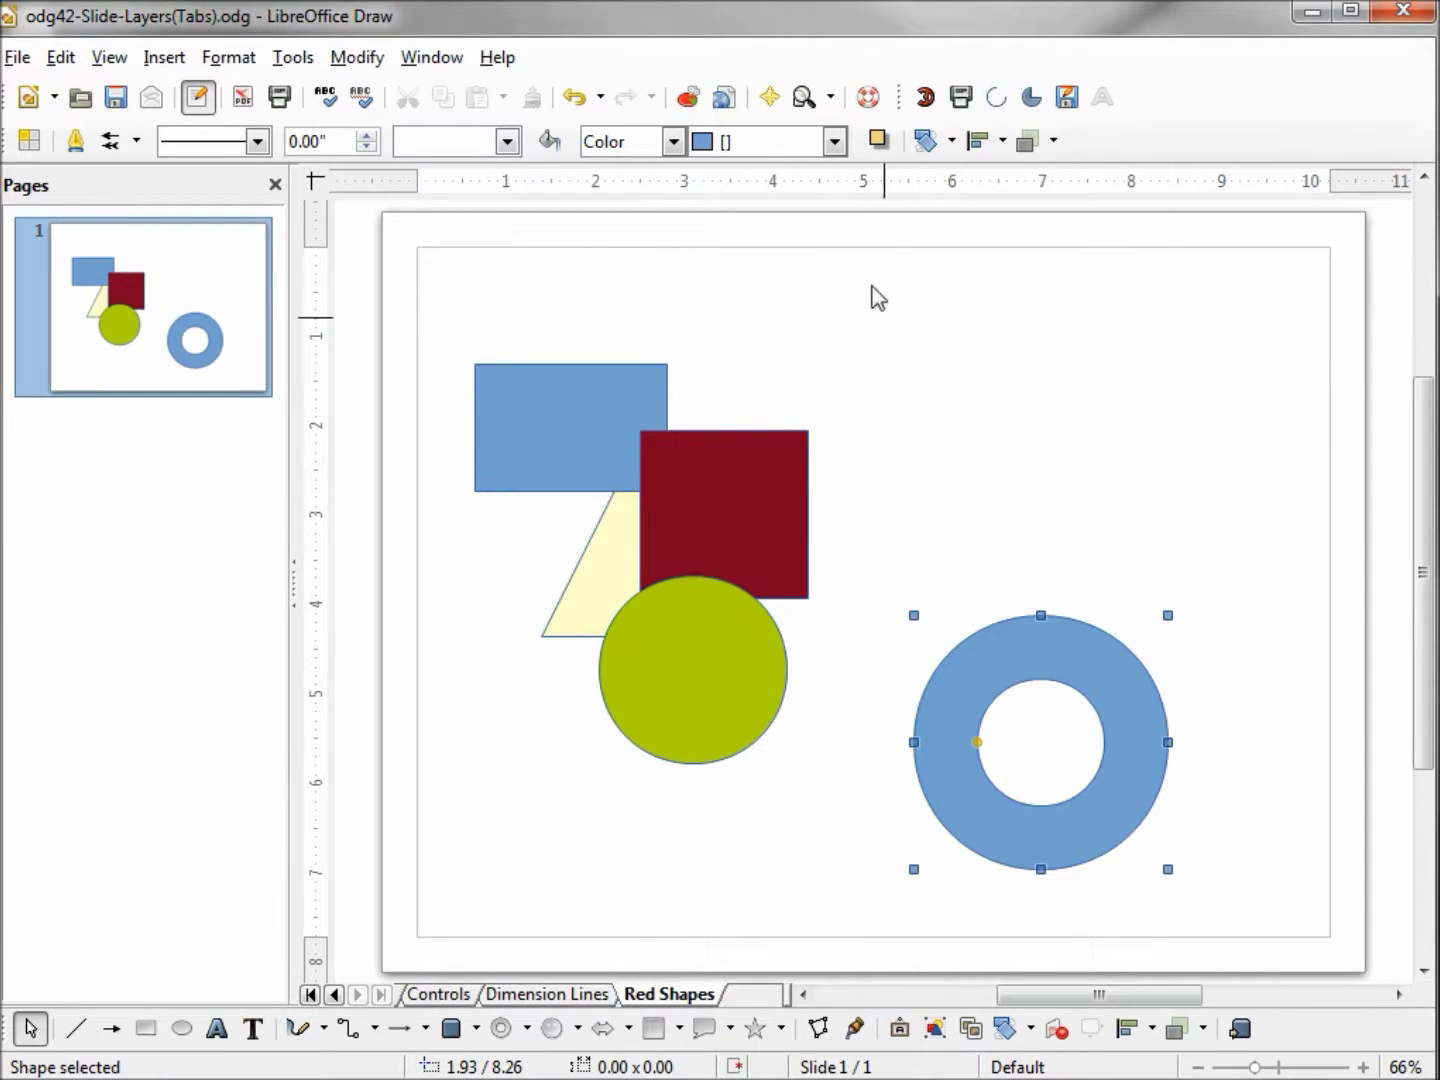
click(834, 141)
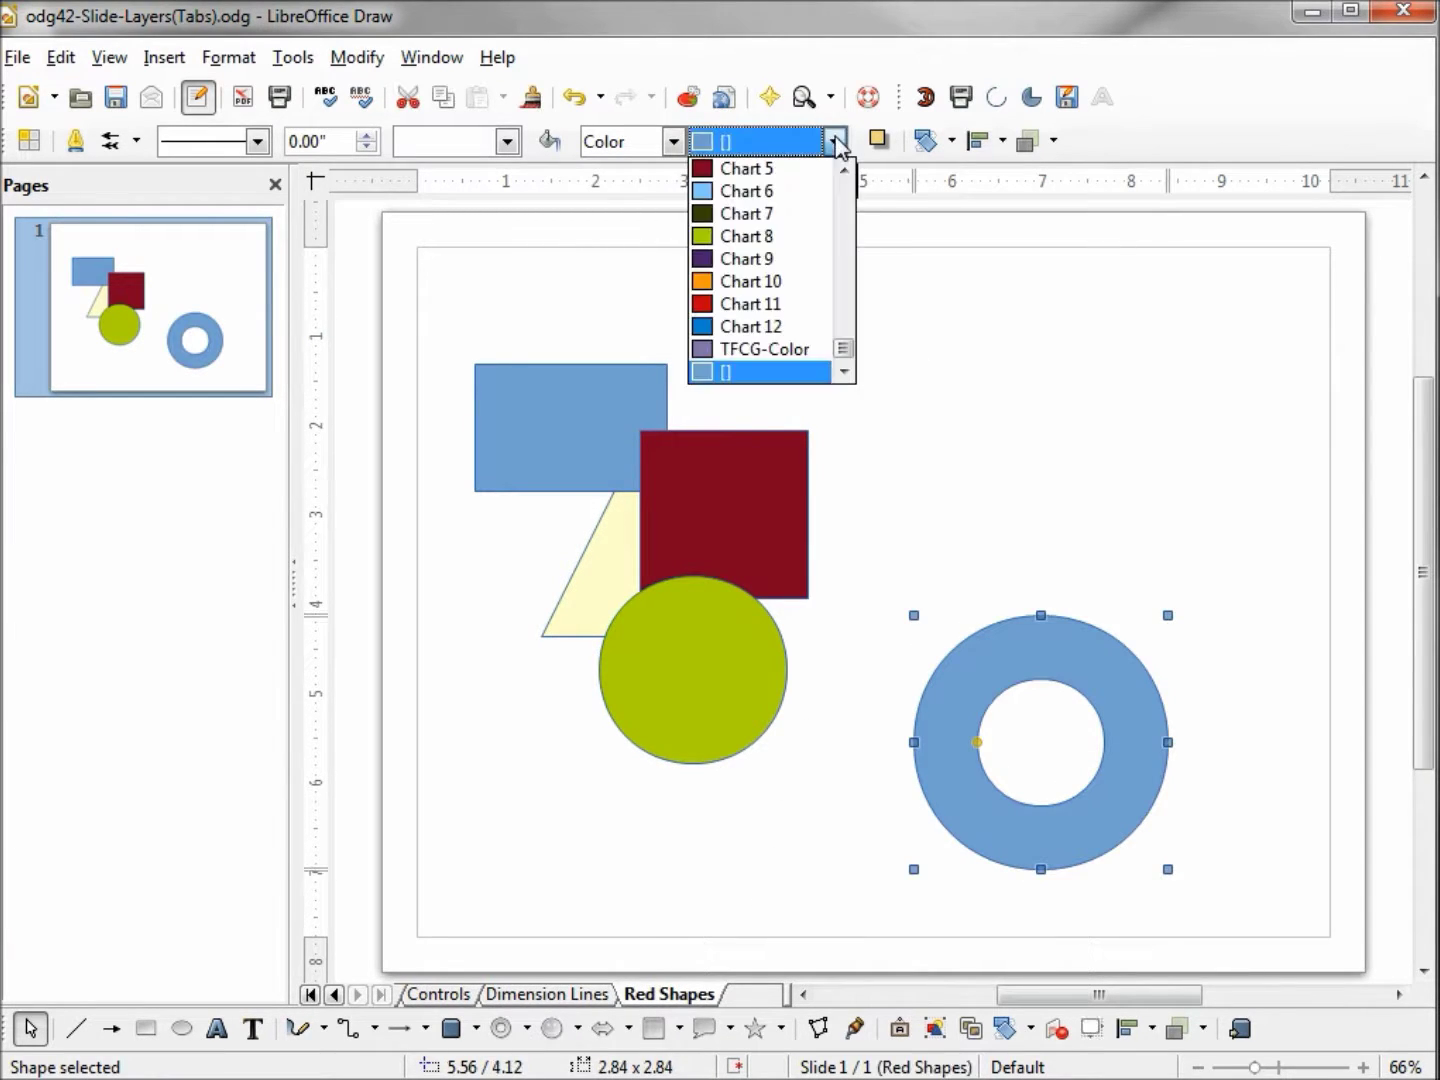
click(758, 304)
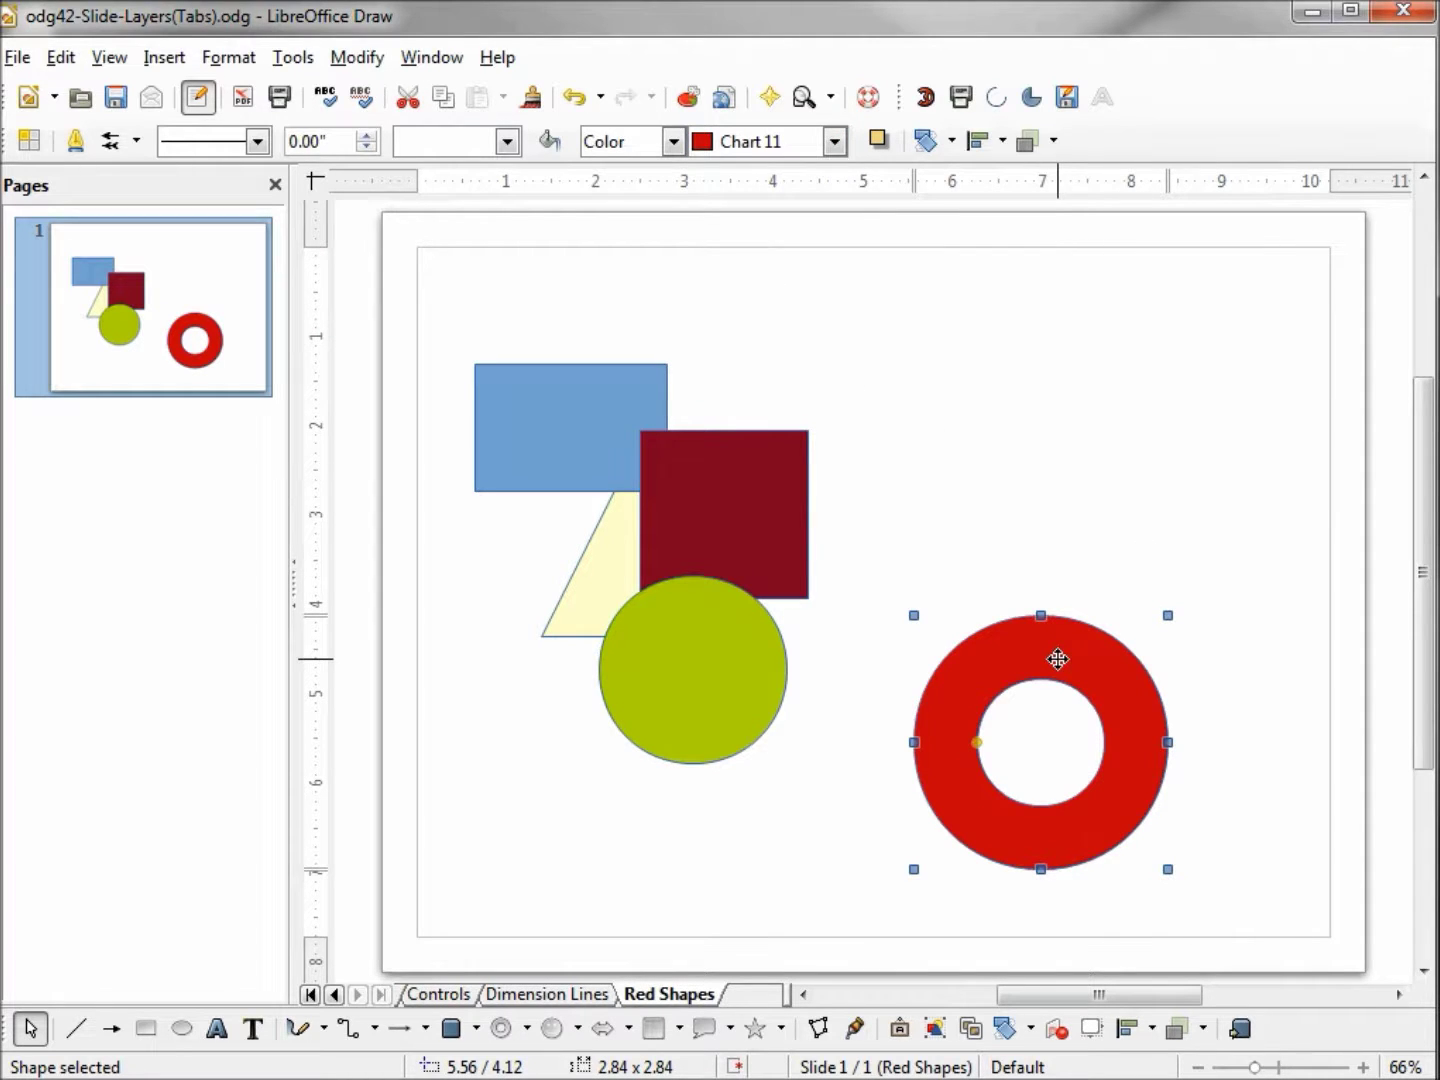
drag(1057, 659, 681, 455)
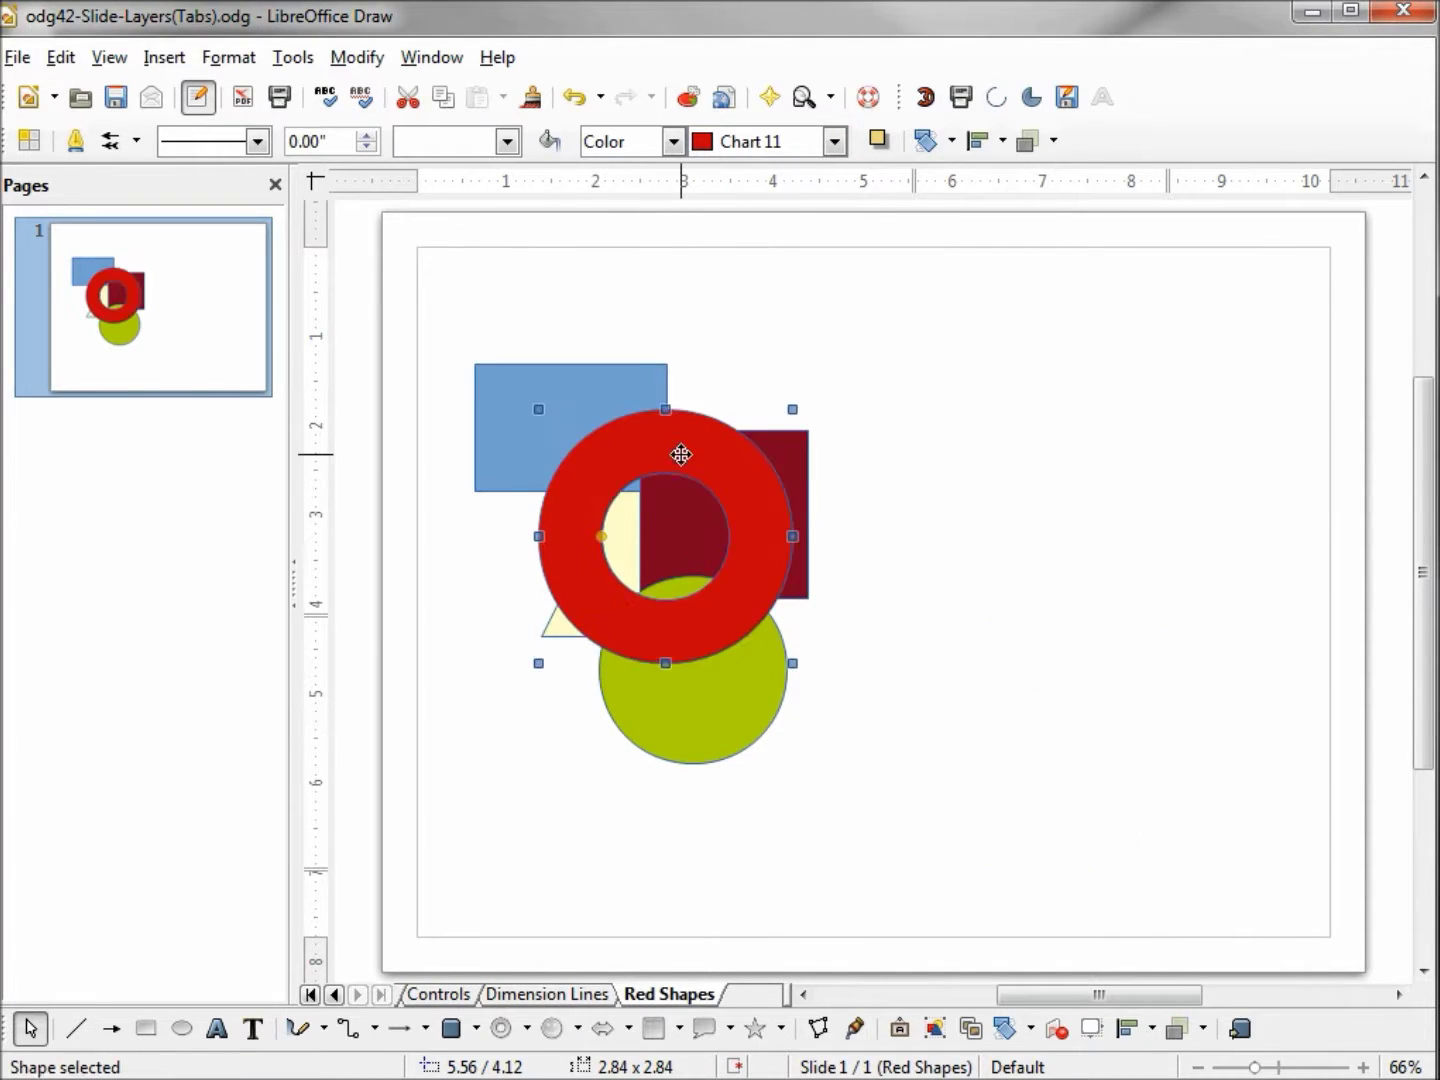
Step: Send the red ring to the back behind all the other shapes
right_click(681, 455)
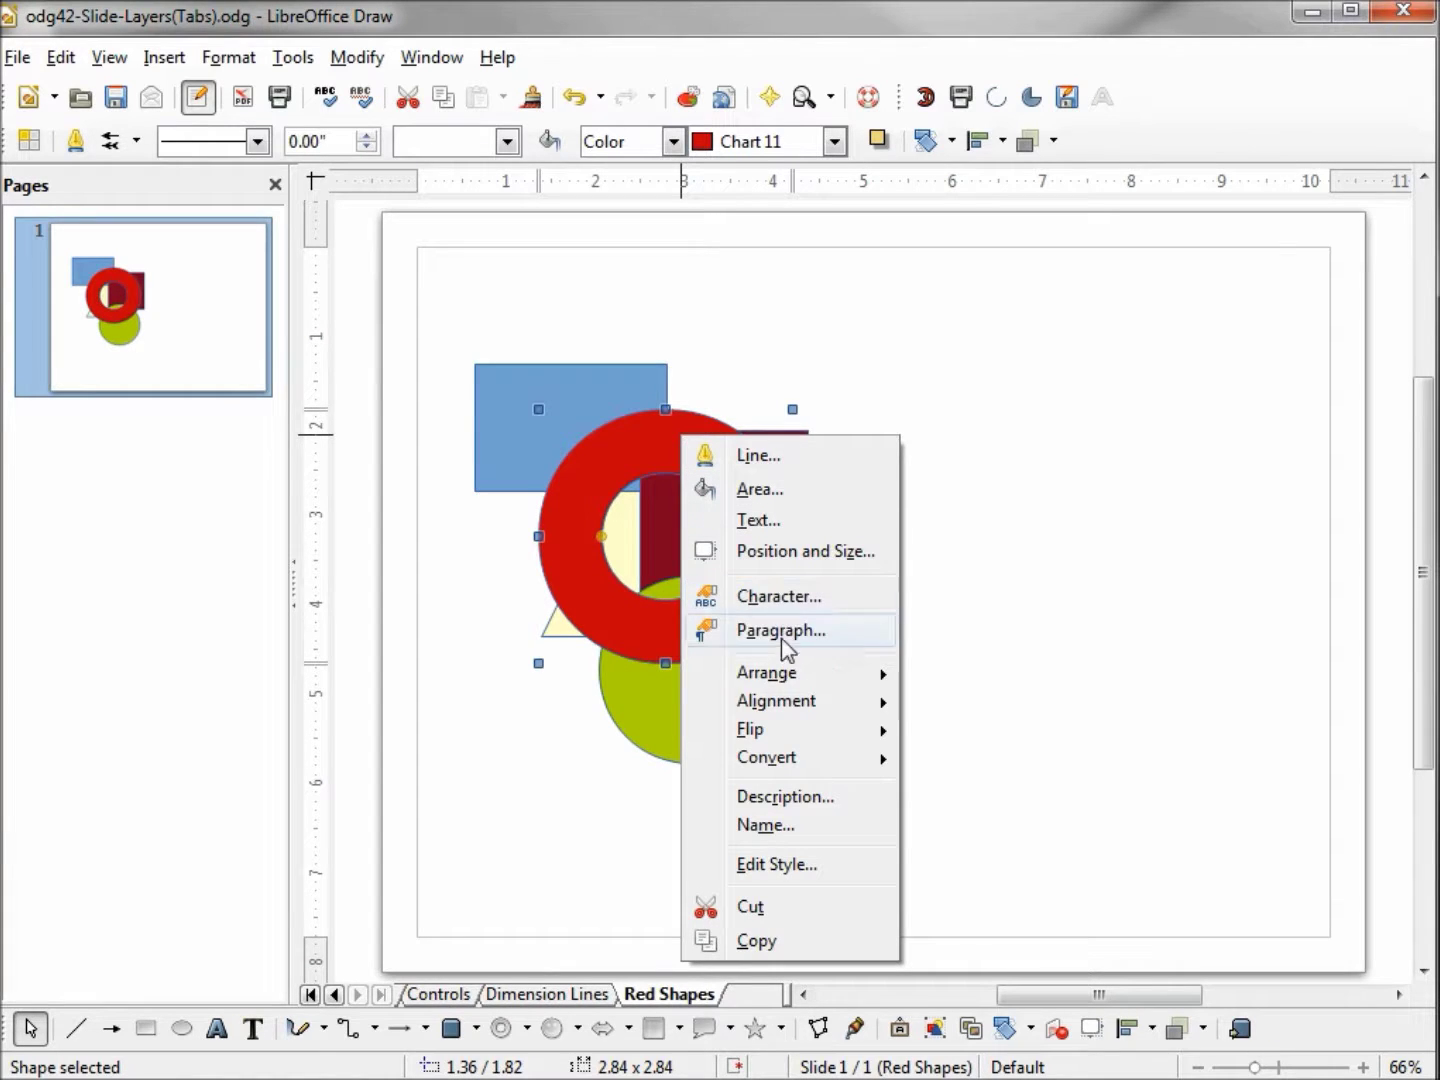
mouse_move(785, 688)
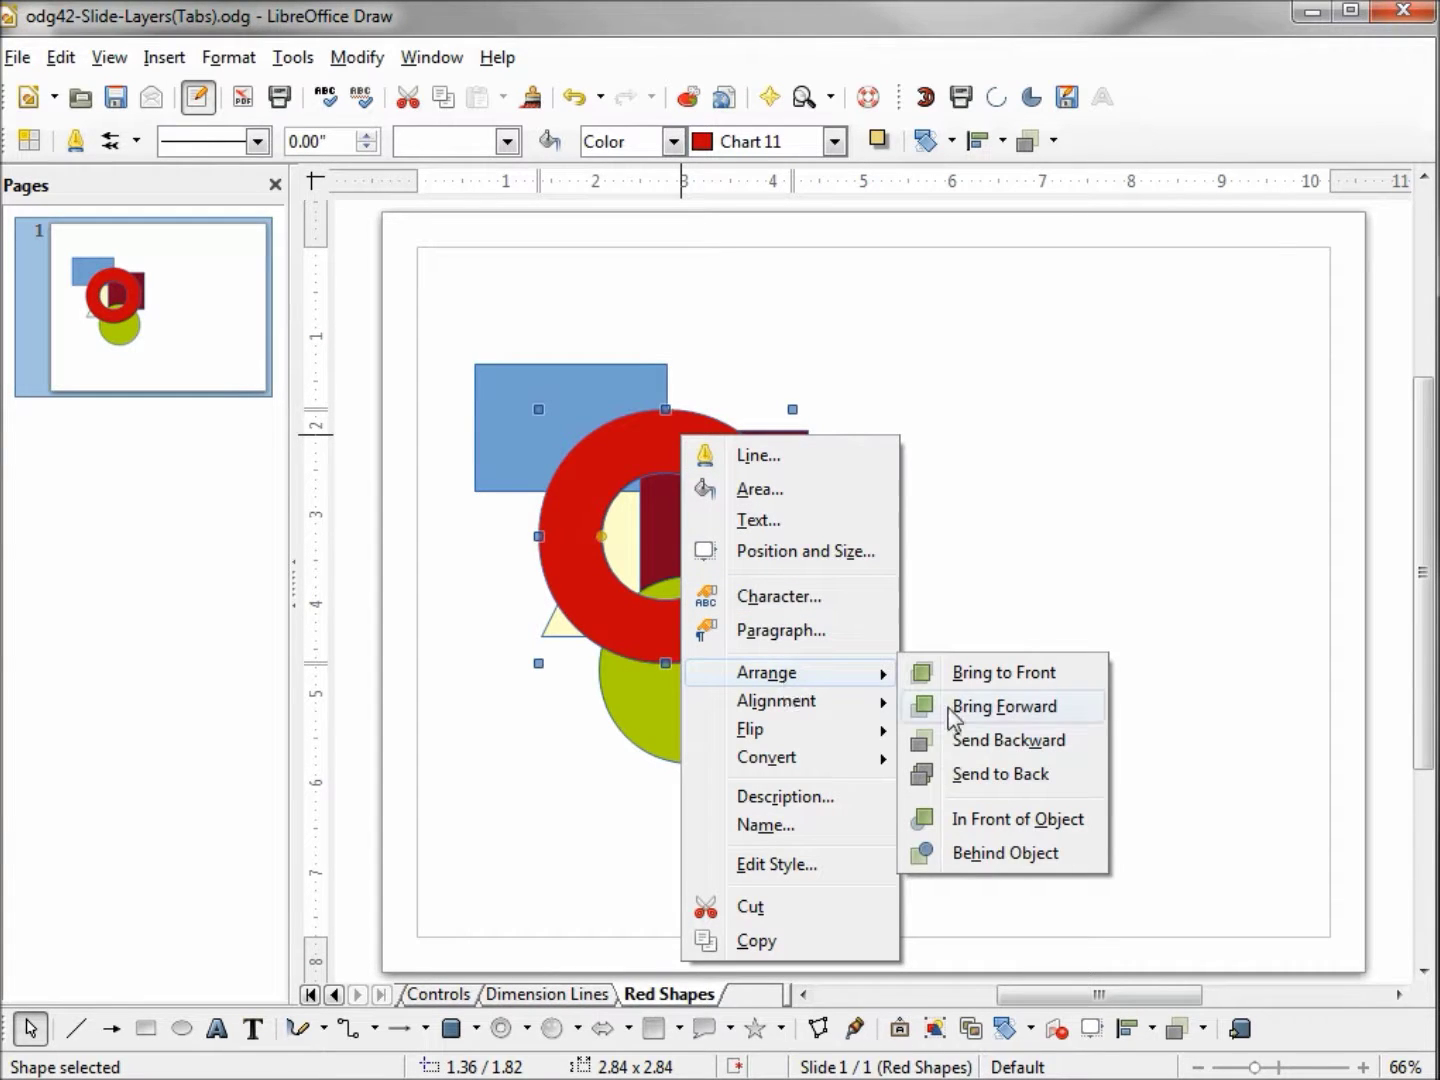
click(997, 776)
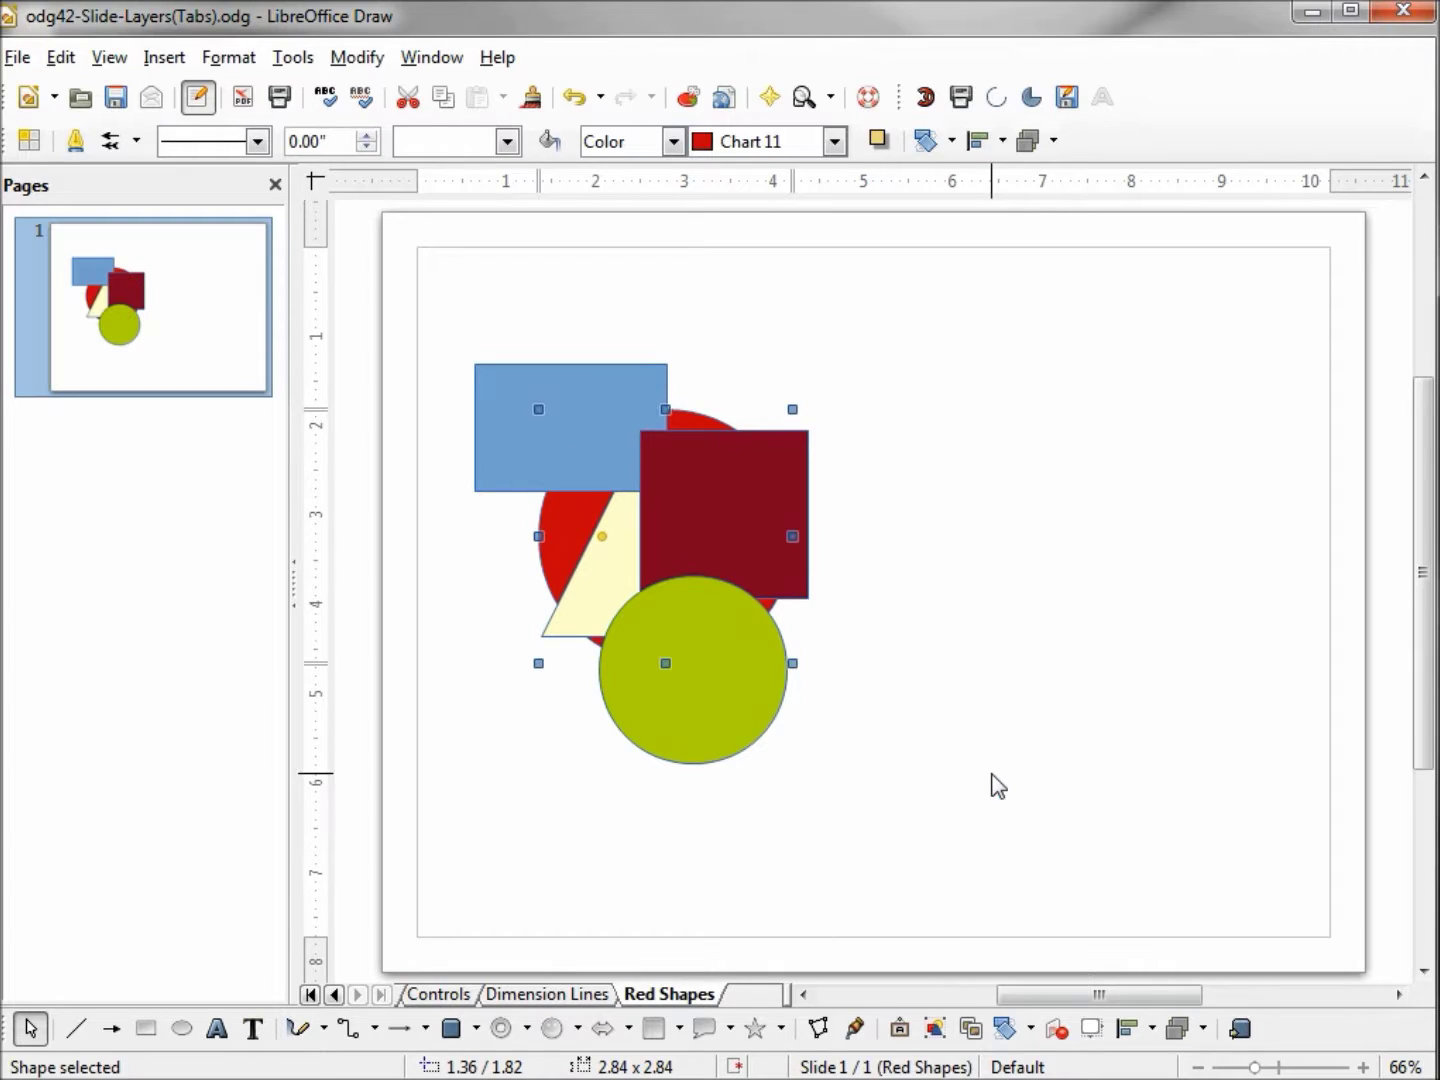
click(998, 792)
Step: Uncheck Visible in the Red Shapes layer's Modify Layer settings to hide it
scroll(997, 793, up, 1)
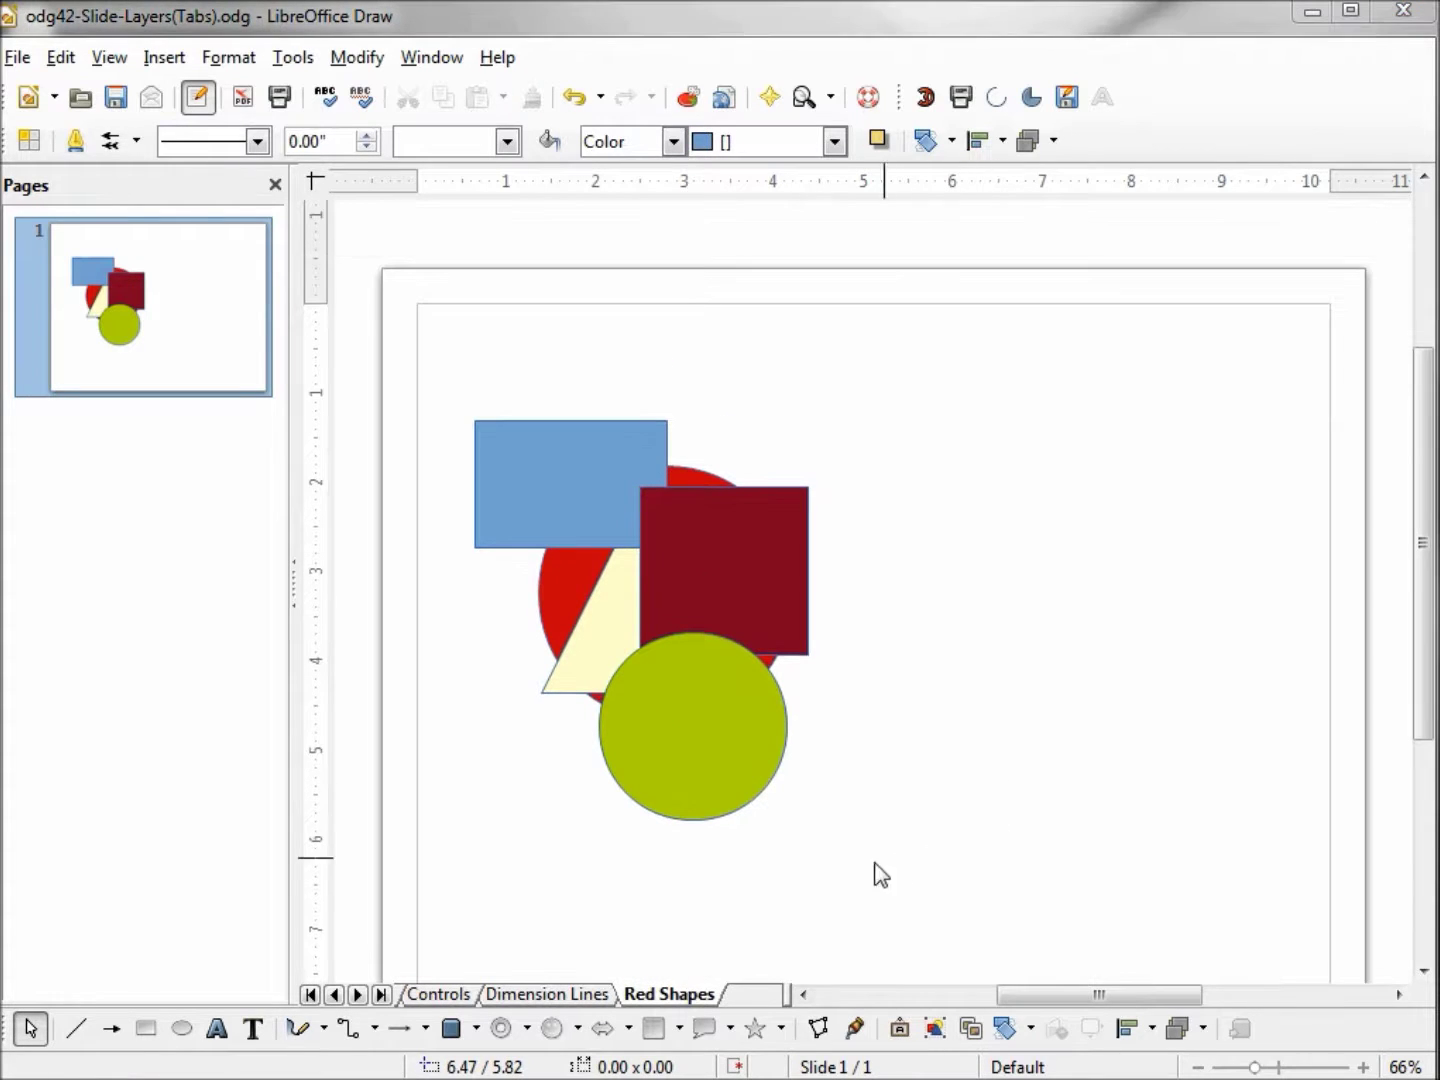
right_click(689, 1001)
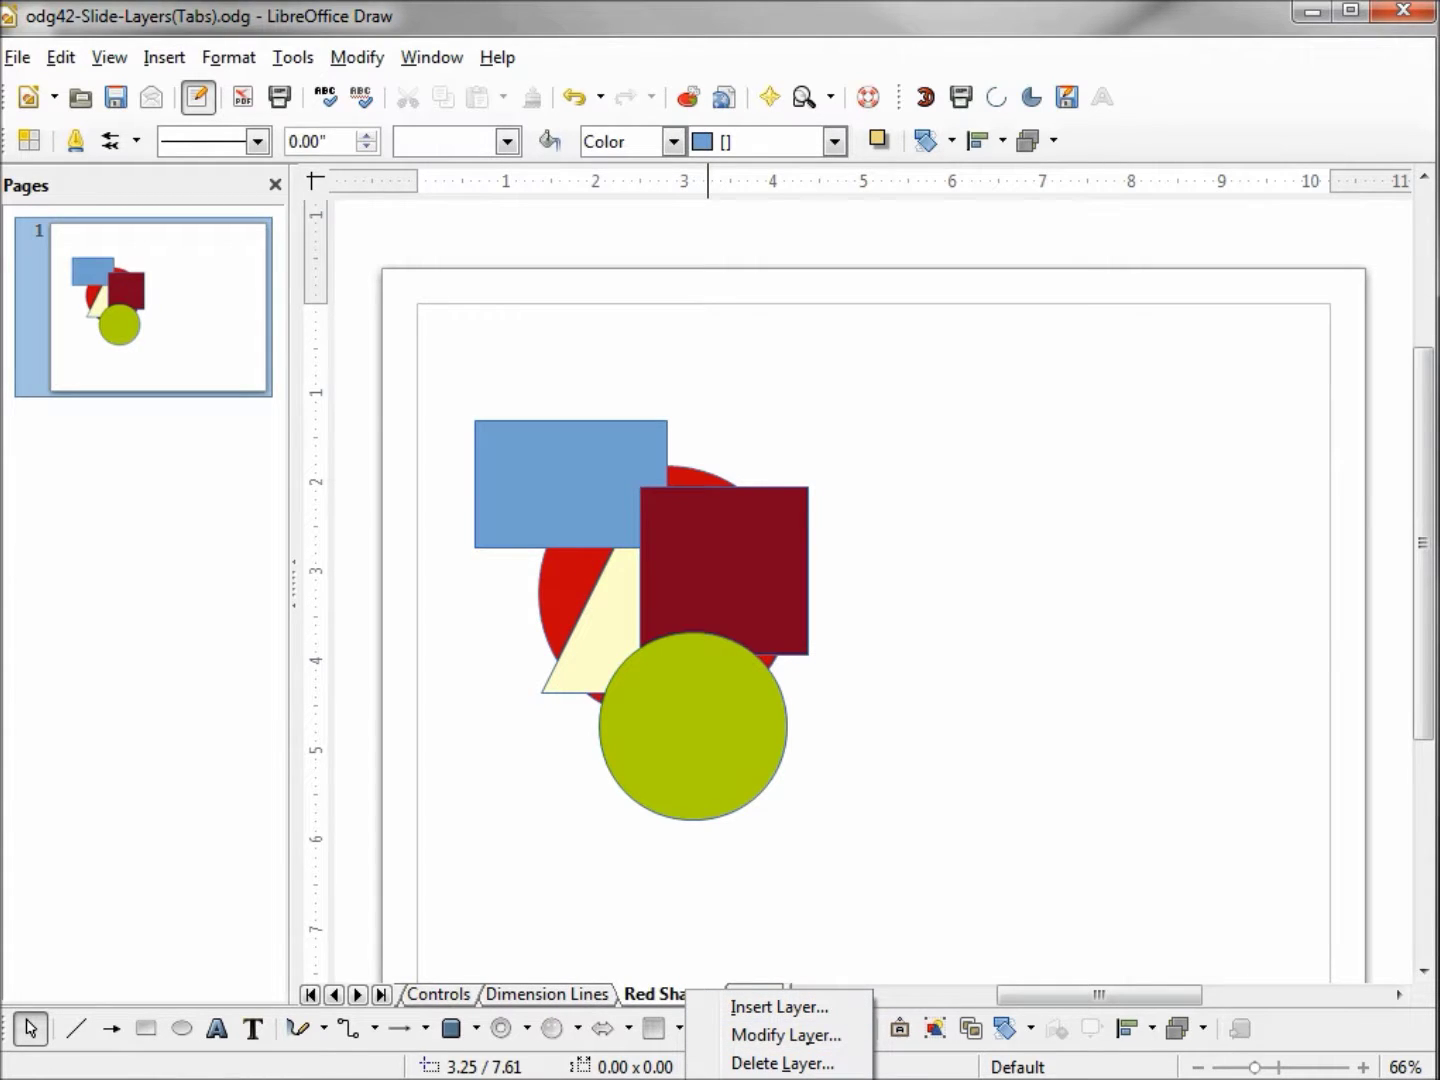
click(816, 1036)
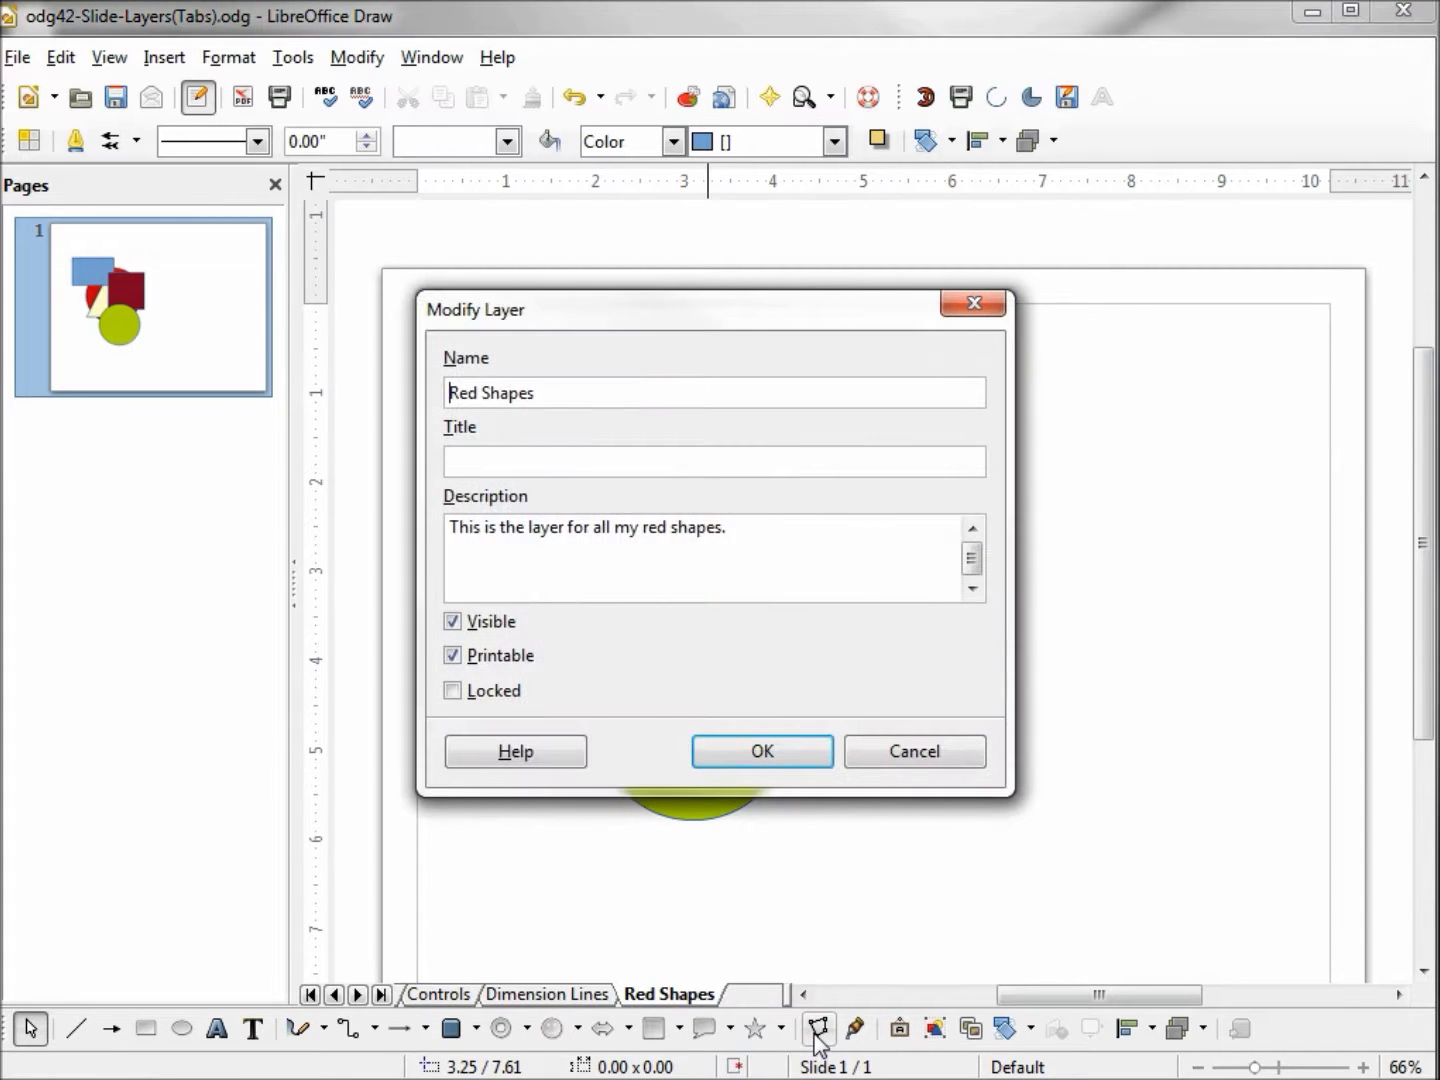
click(453, 623)
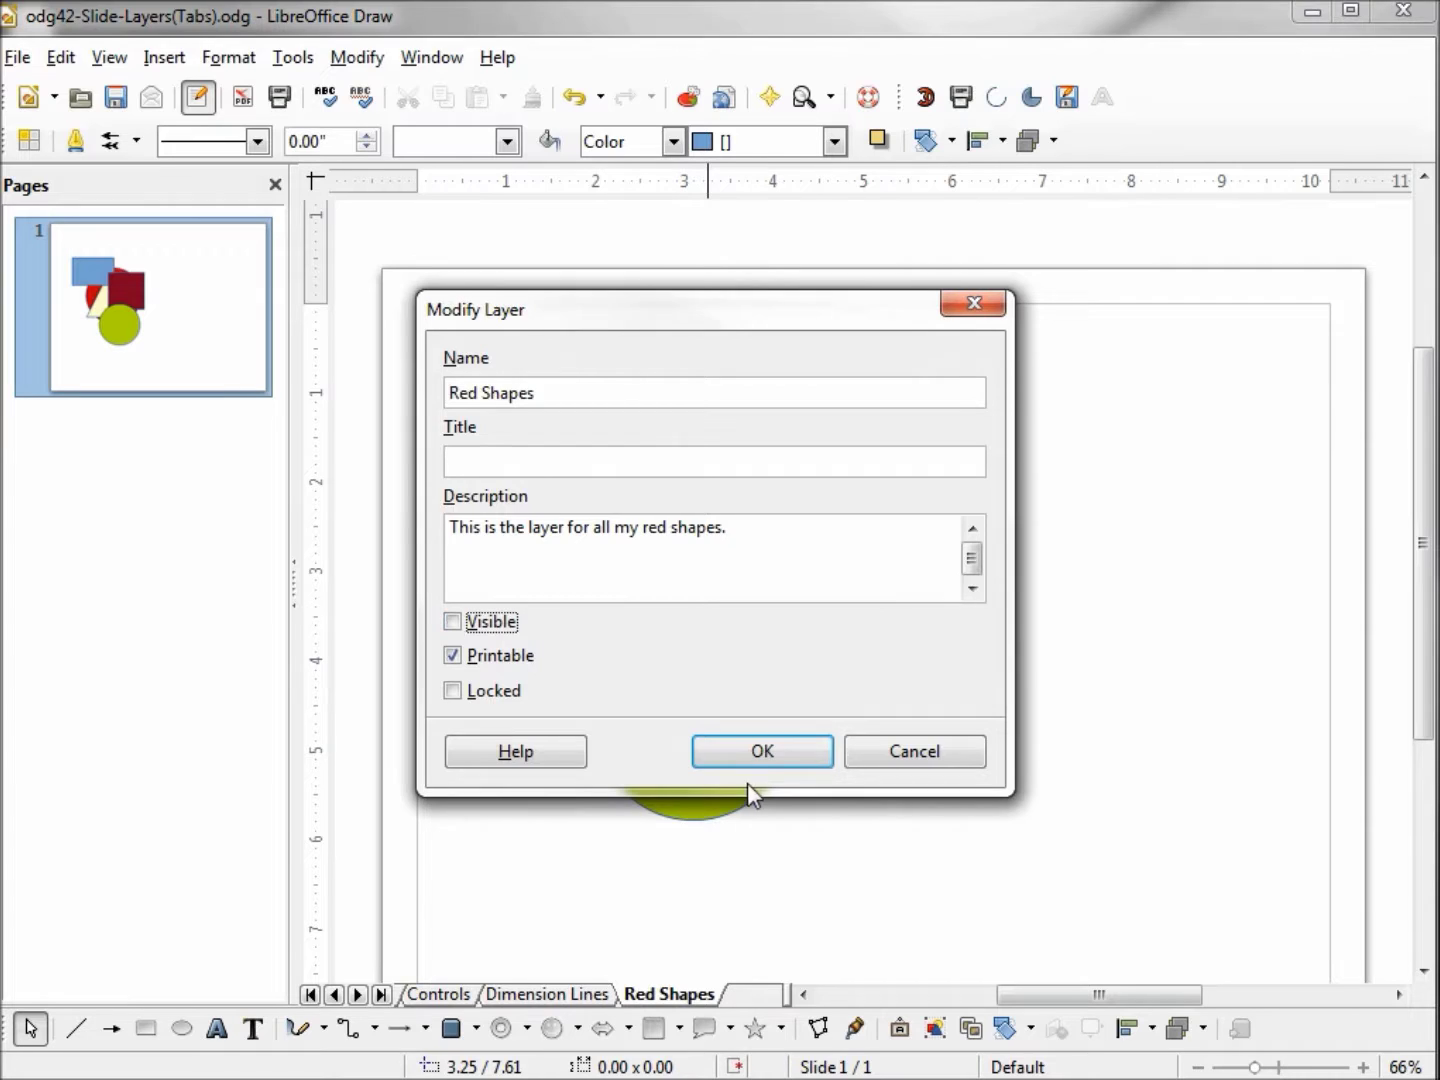
click(767, 752)
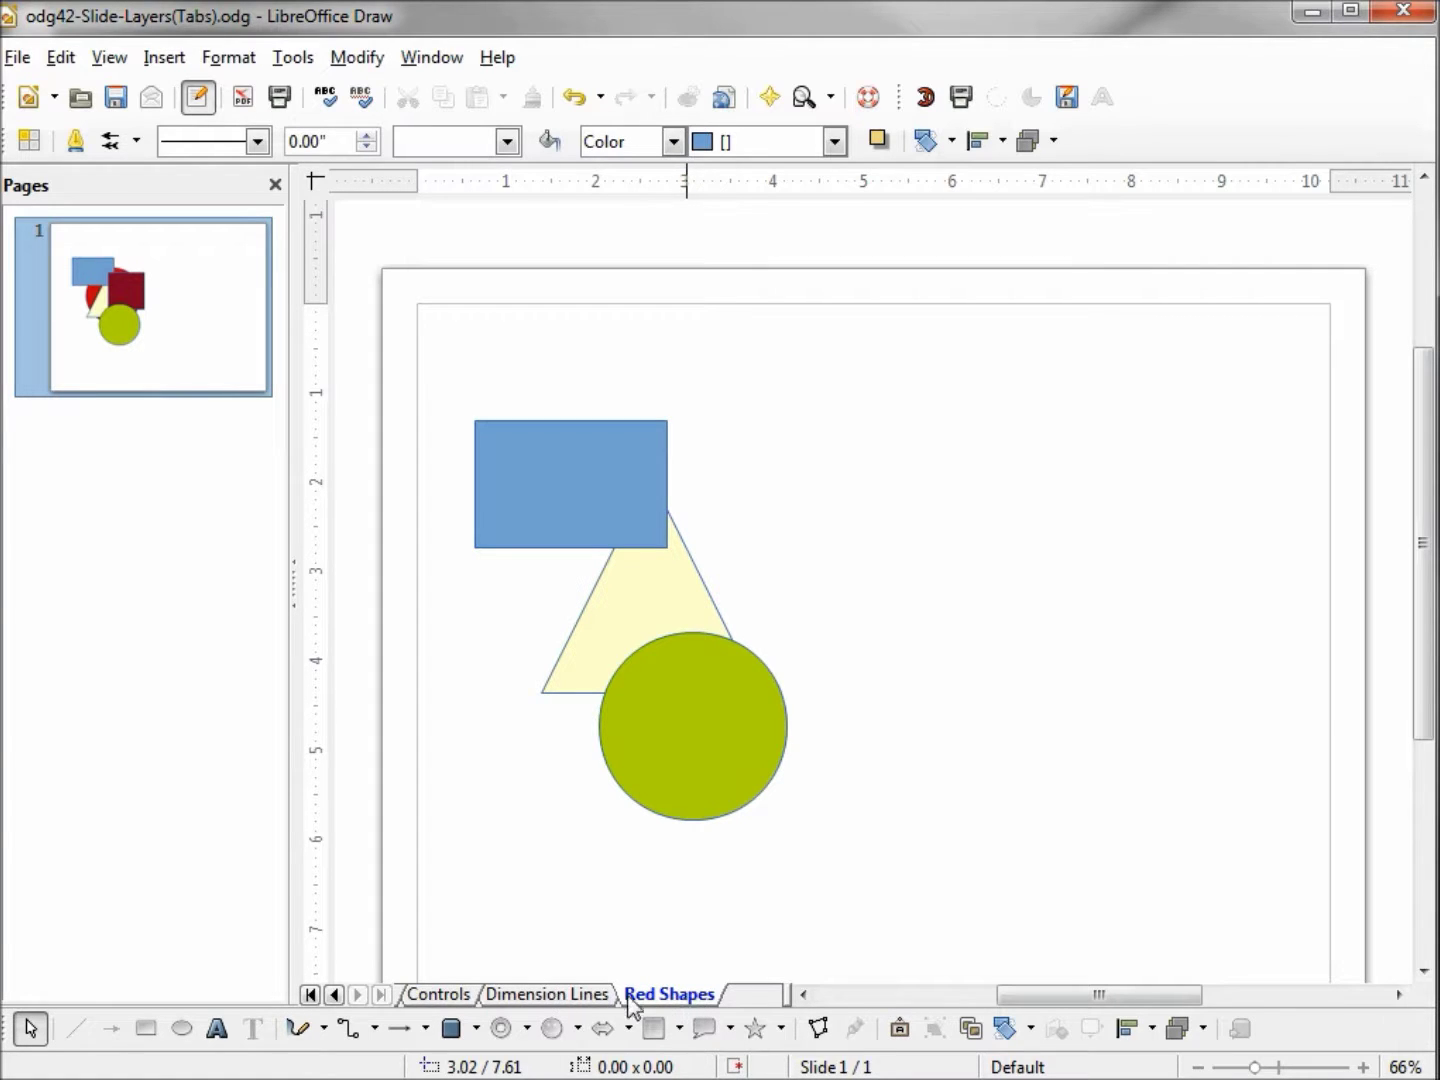
Step: Insert a new layer from the Red Shapes tab, keeping the default name Layer5
click(549, 994)
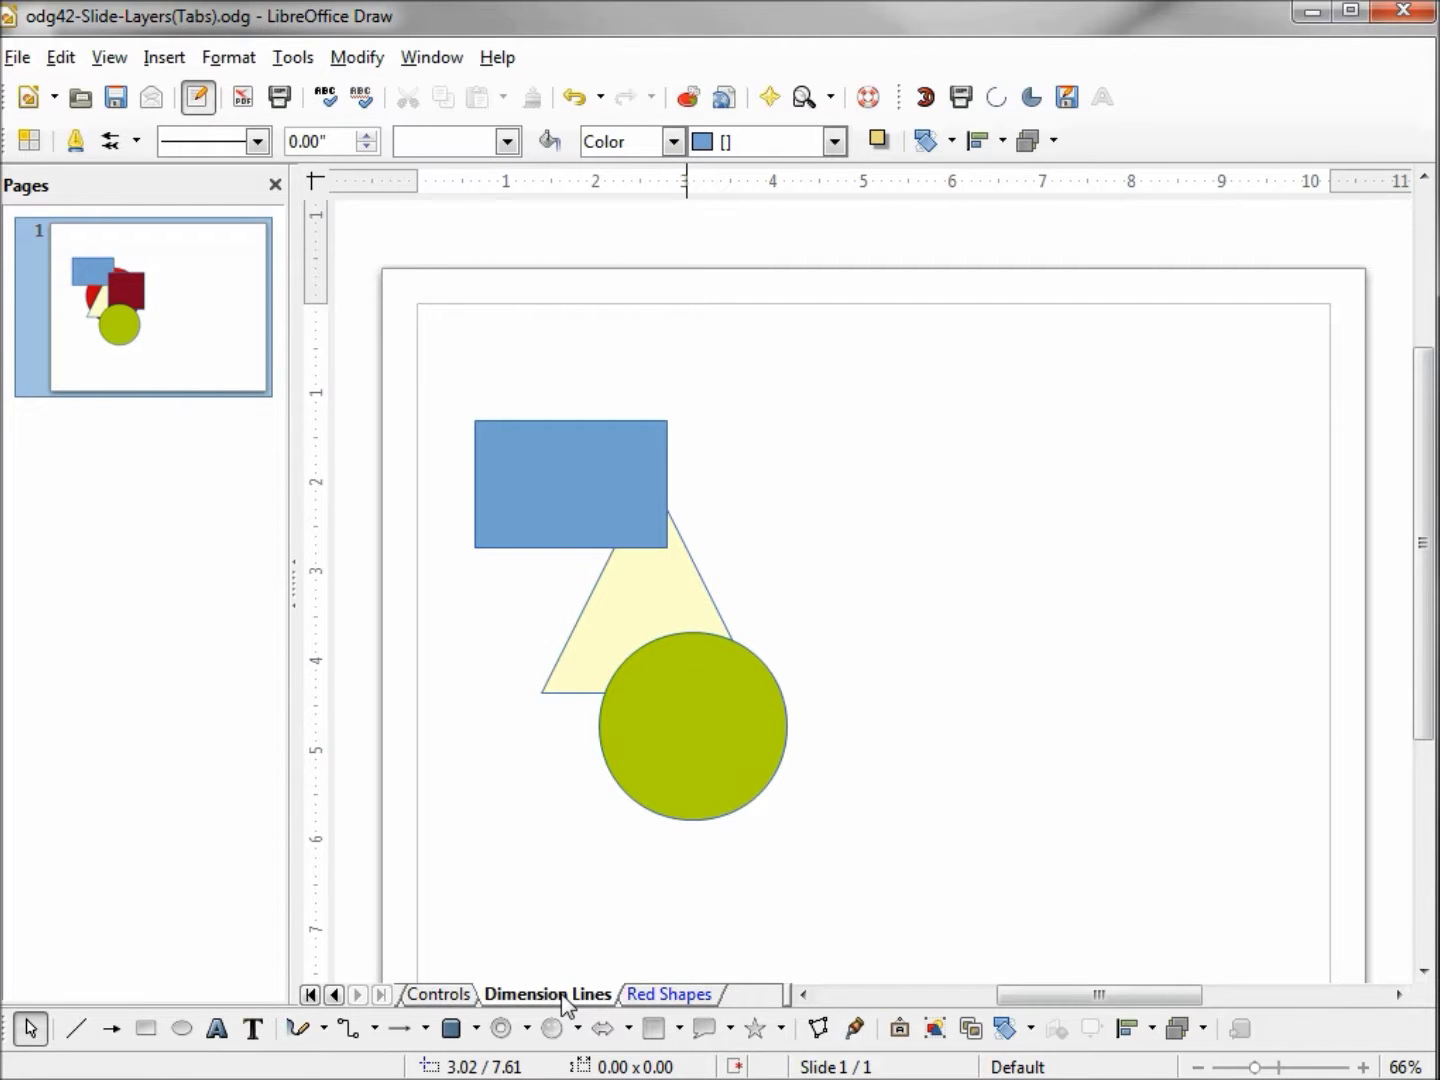
click(660, 996)
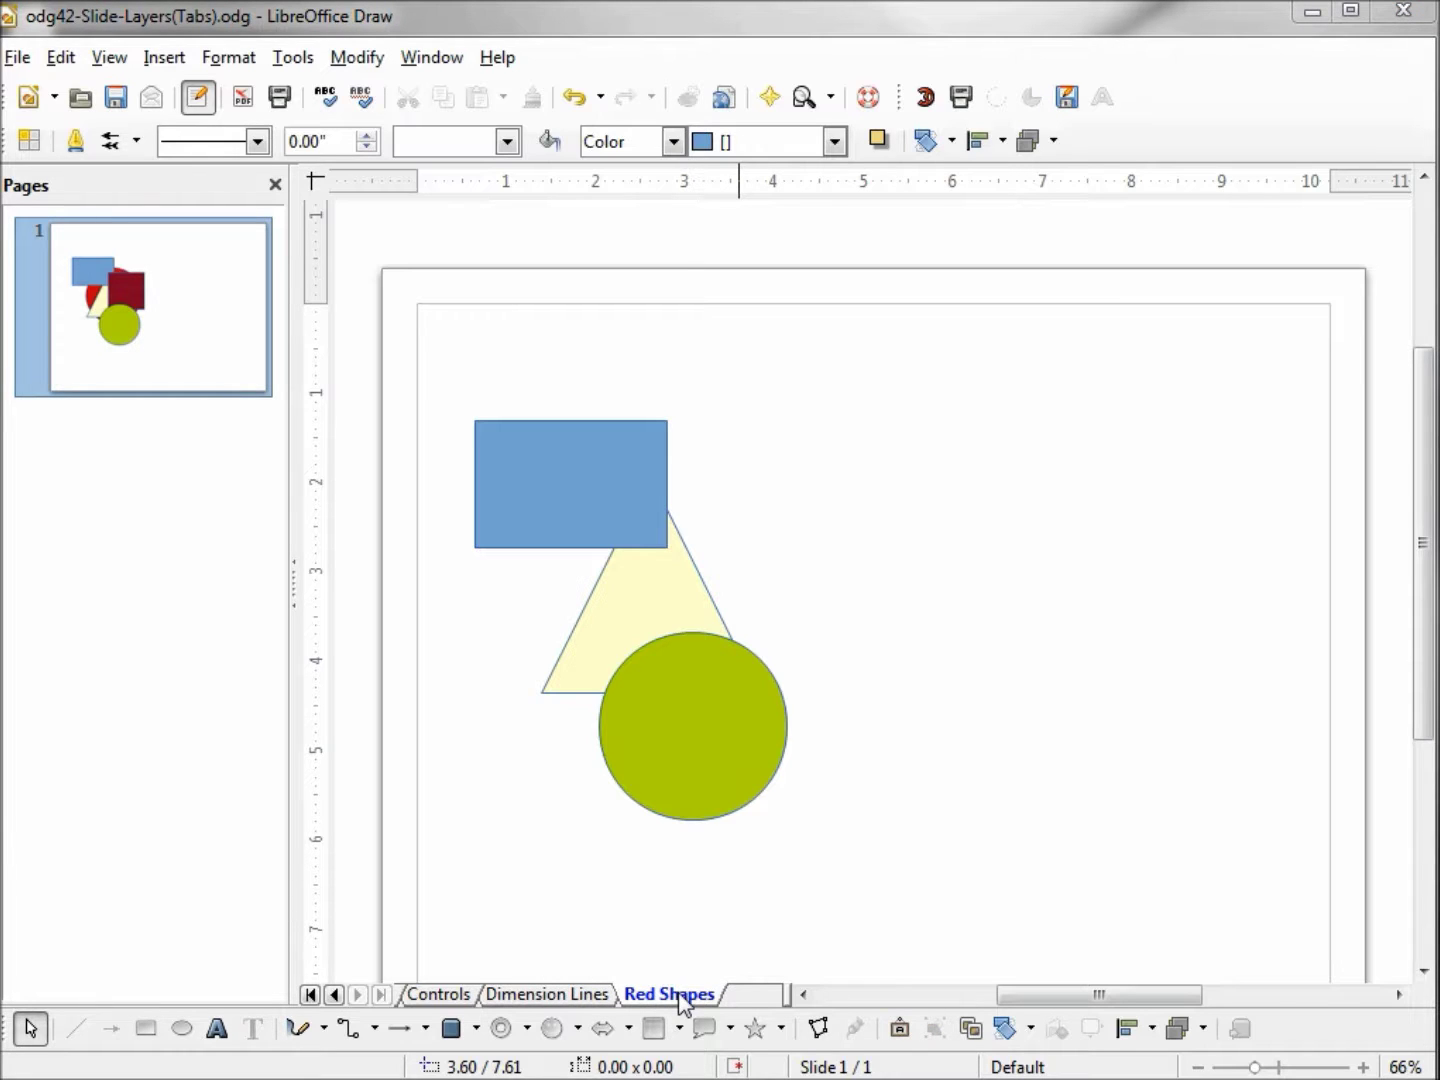
right_click(680, 997)
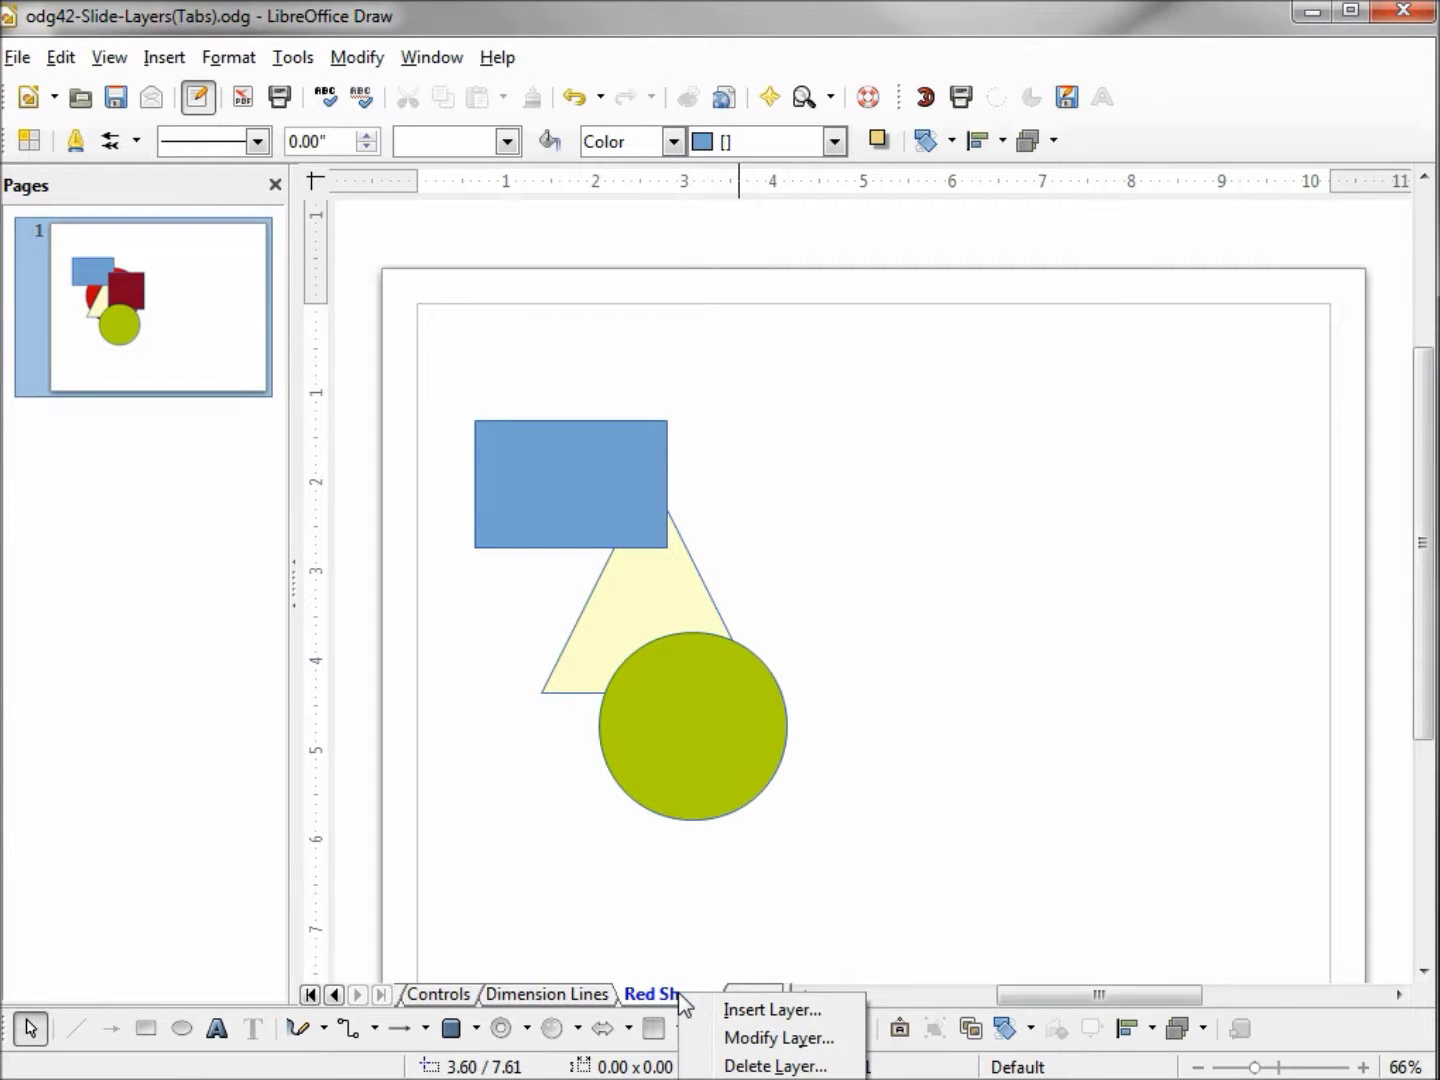
click(749, 1012)
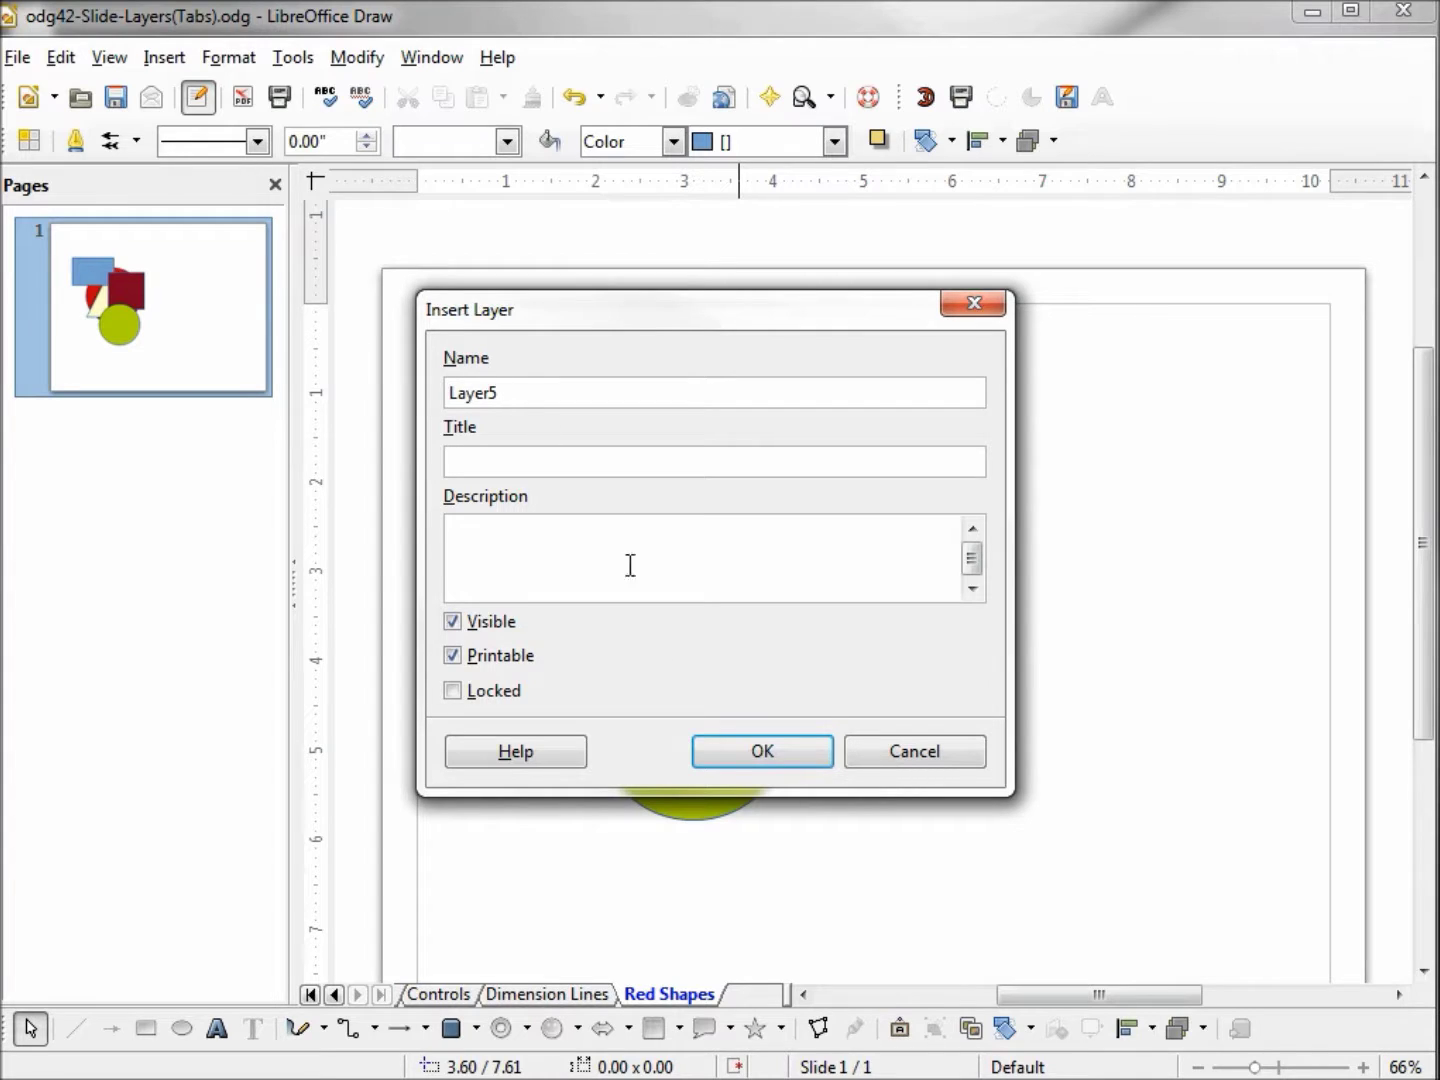
click(722, 748)
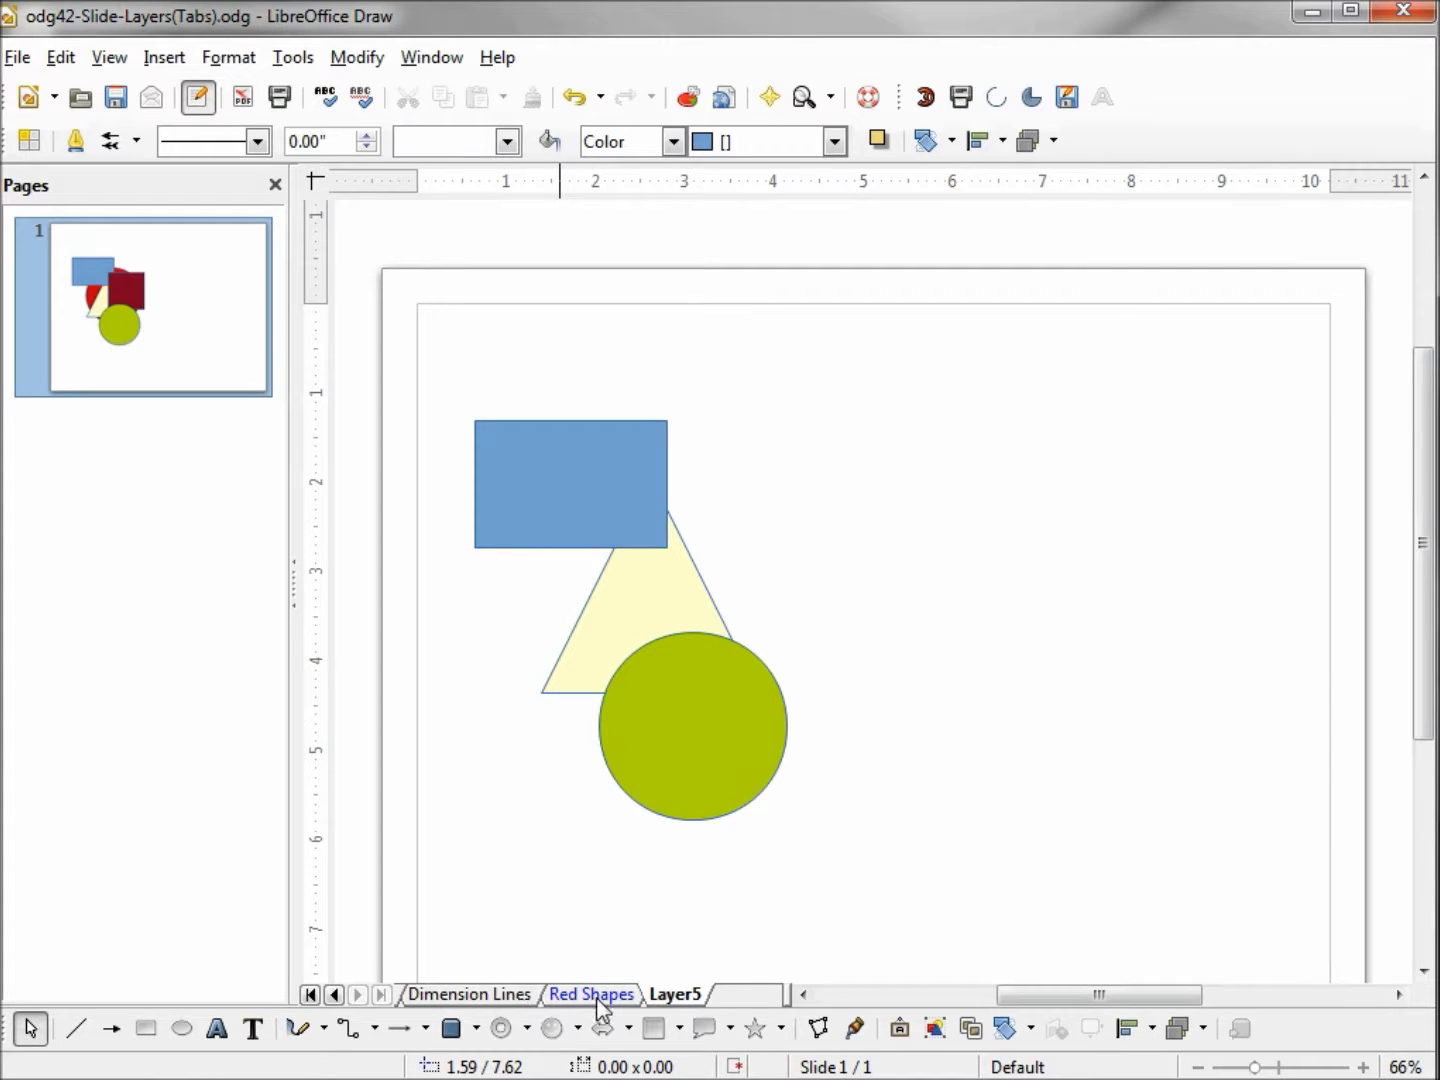
Step: Insert a new layer, renaming Layer6 to 'Locked Layer', then pick the diamond shape
click(517, 1000)
right_click(513, 999)
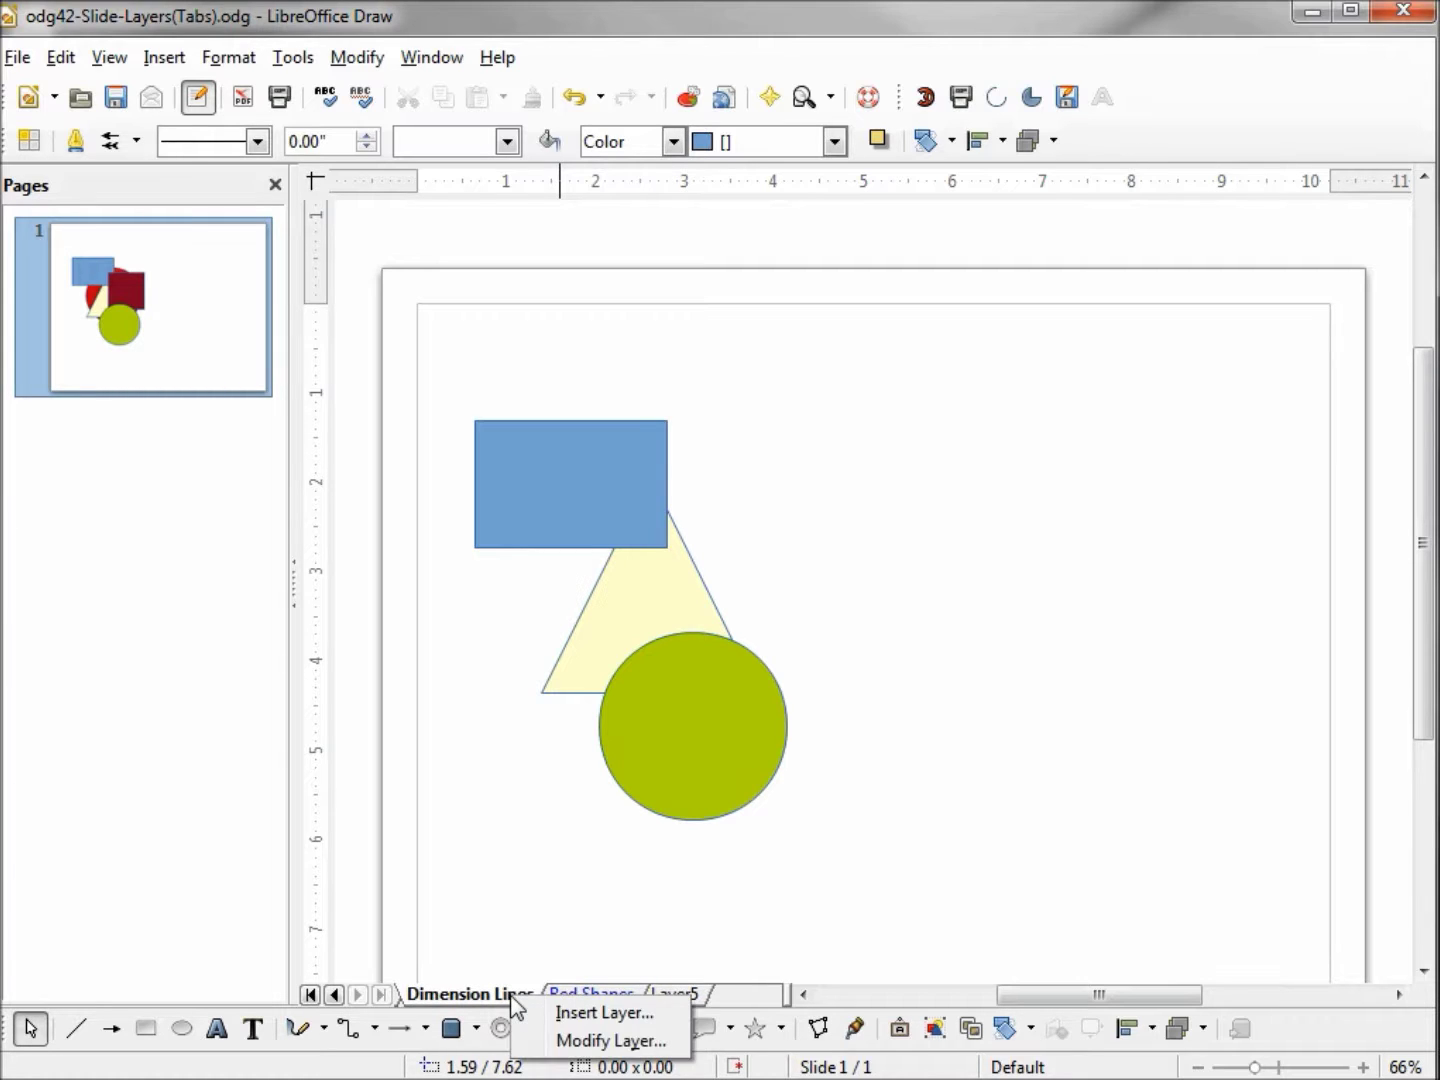
click(605, 1013)
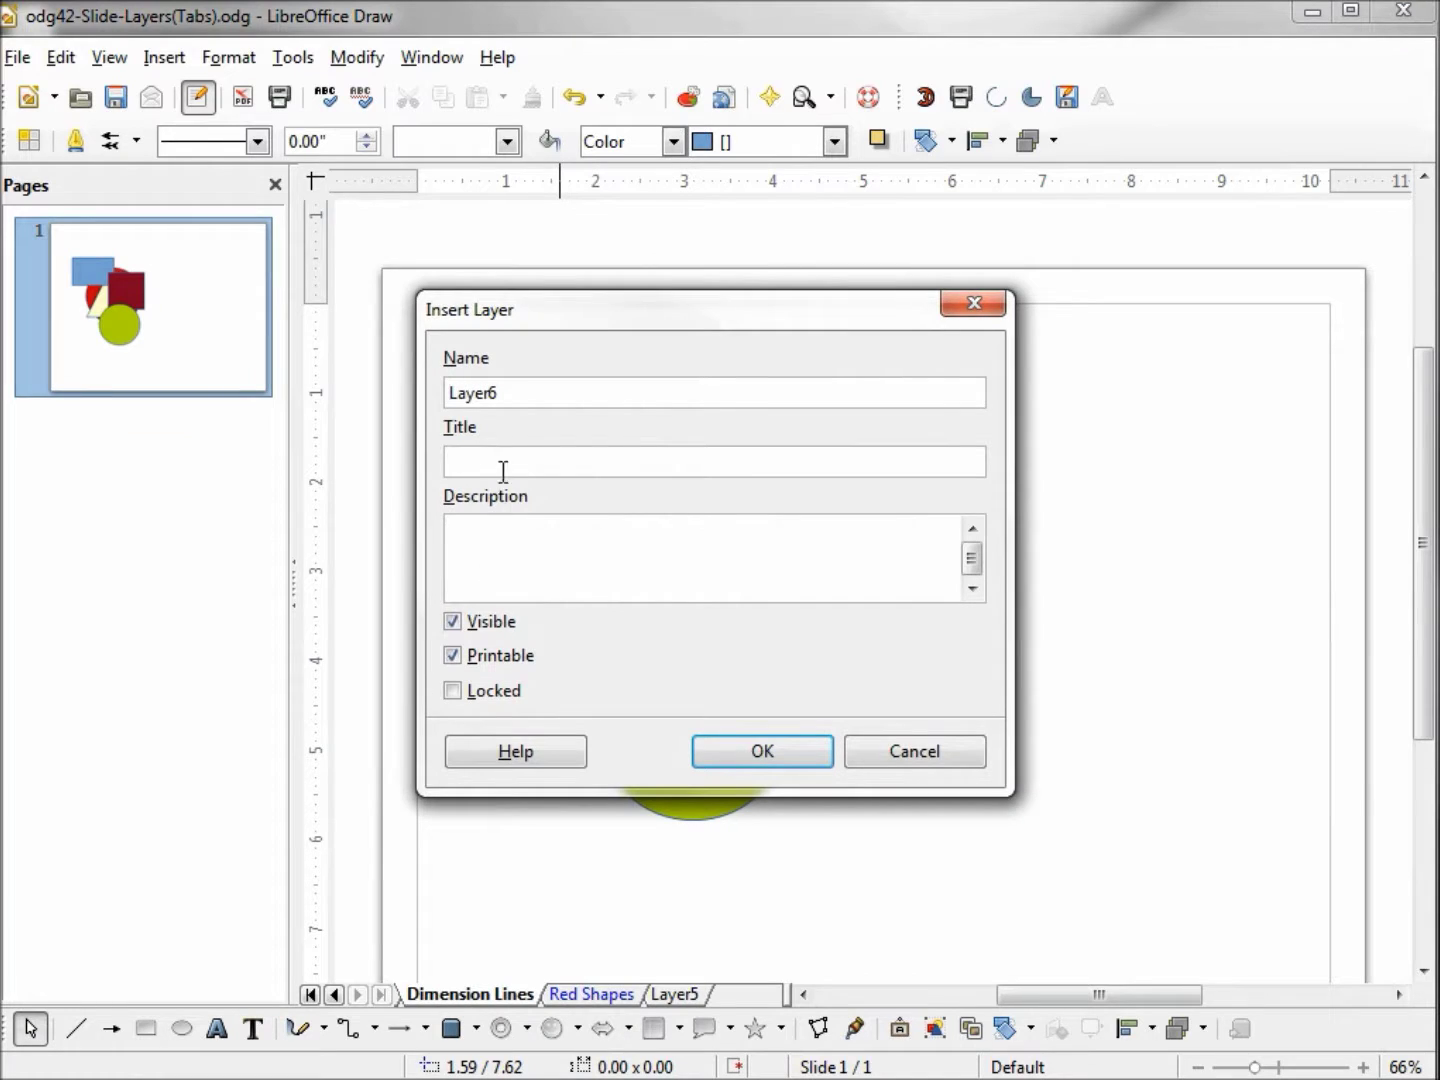
drag(527, 391, 448, 392)
text(Locked Layer)
click(757, 752)
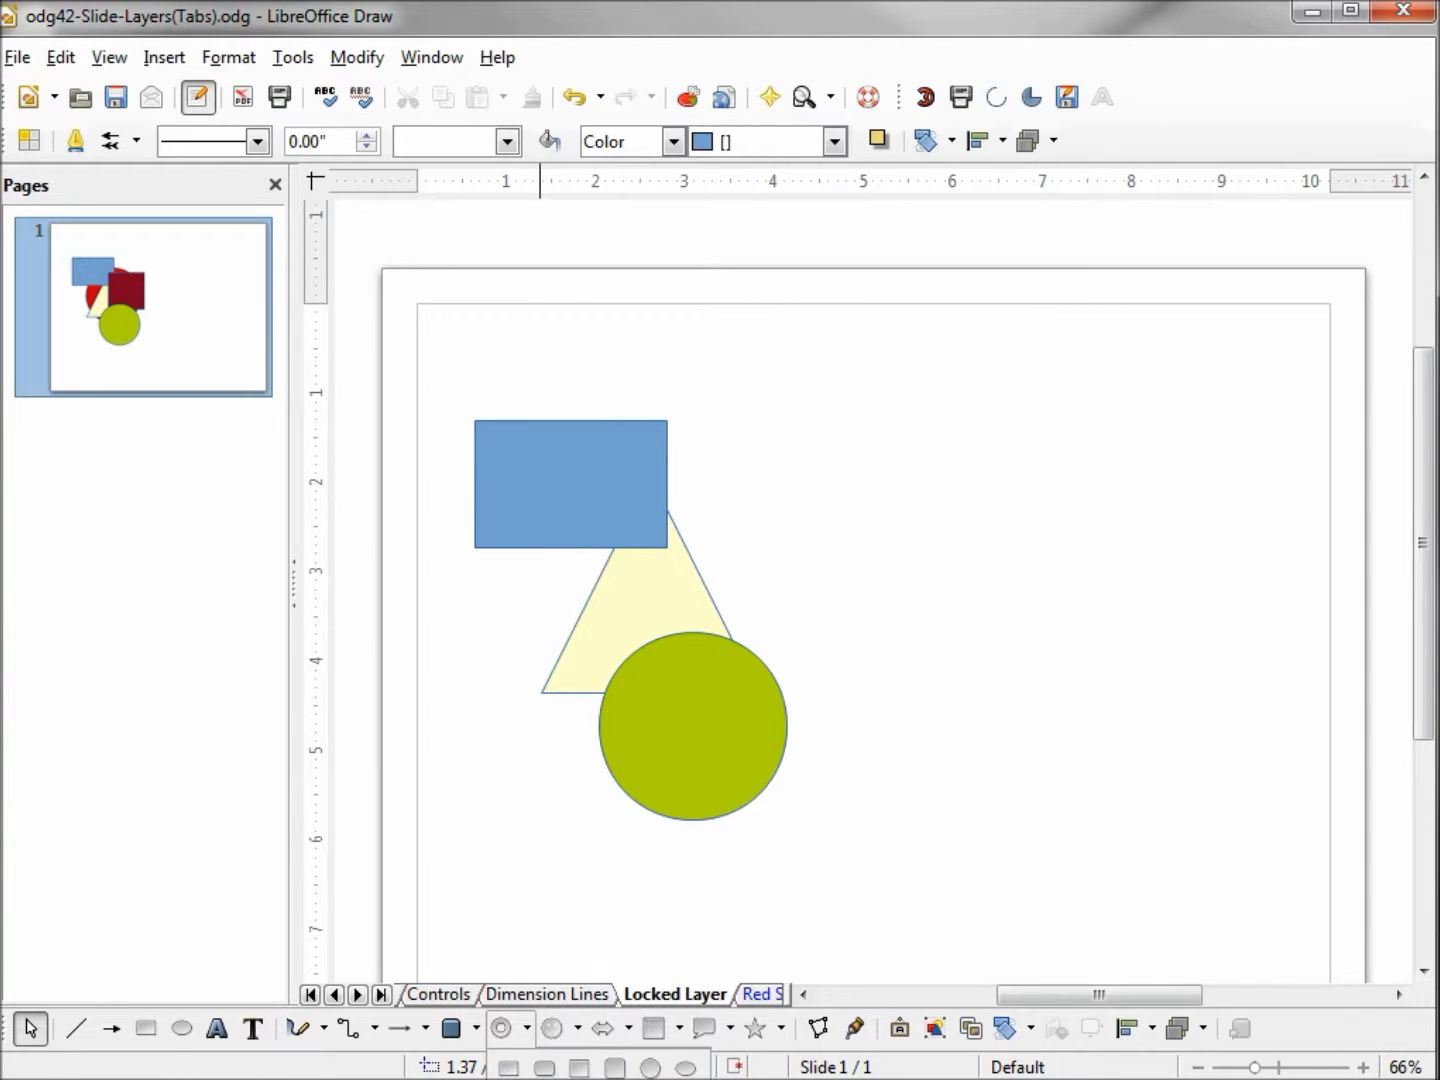
click(527, 1037)
click(545, 955)
Step: Draw a diamond on the right of the page and fill it orange Chart 10
drag(1069, 497, 1309, 829)
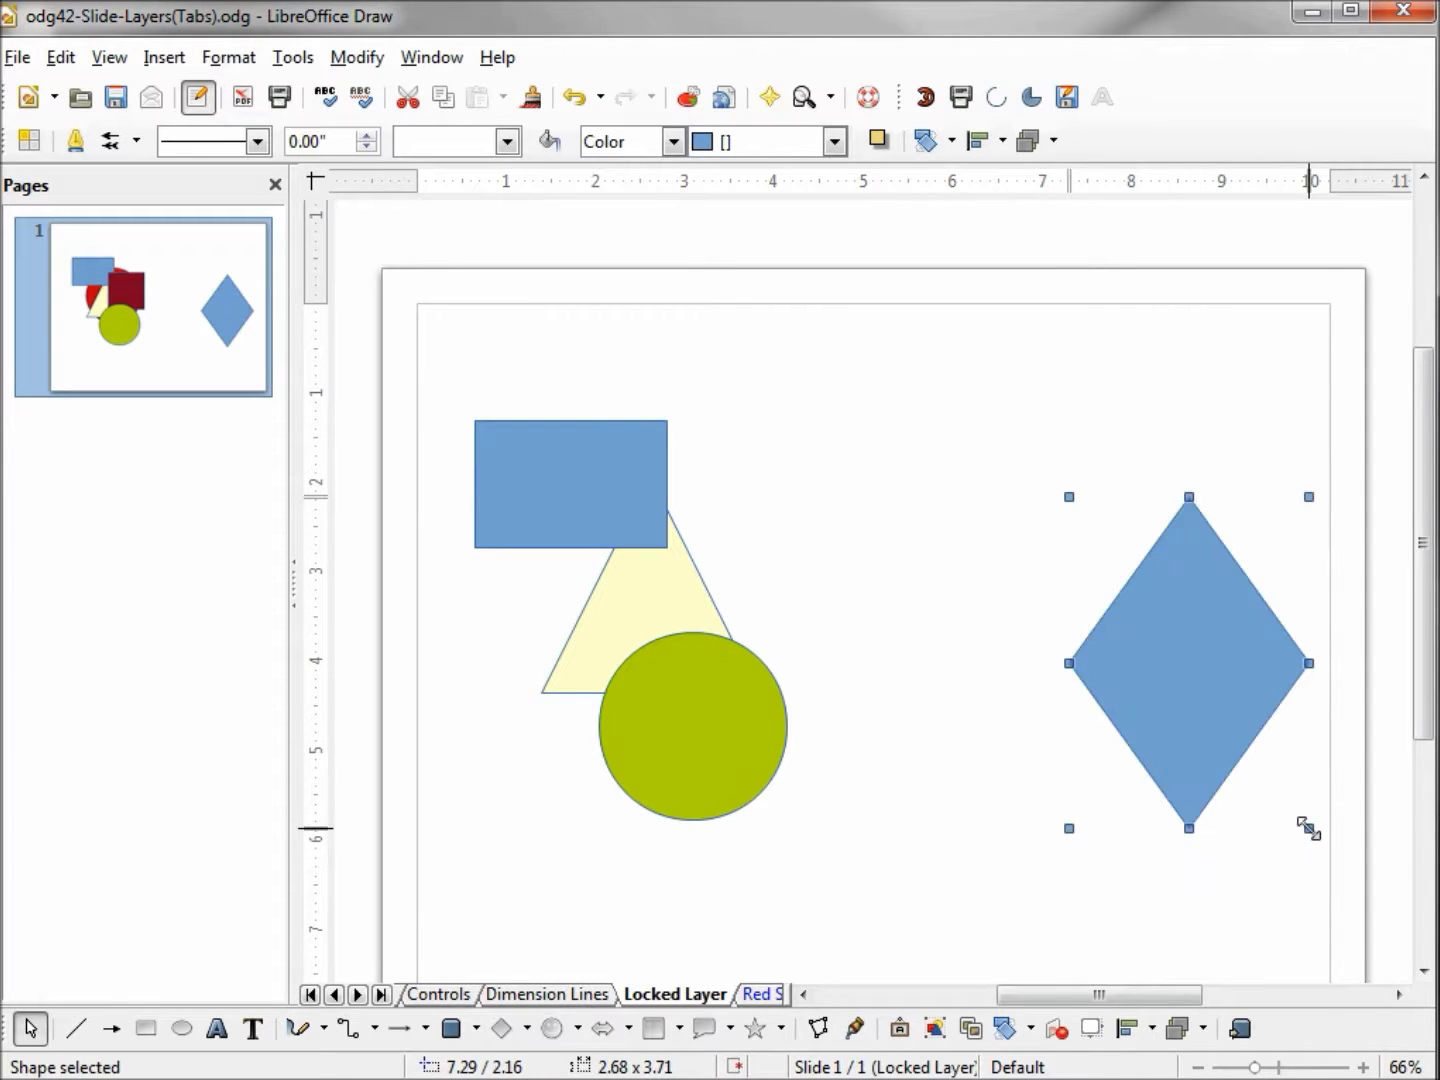
click(834, 141)
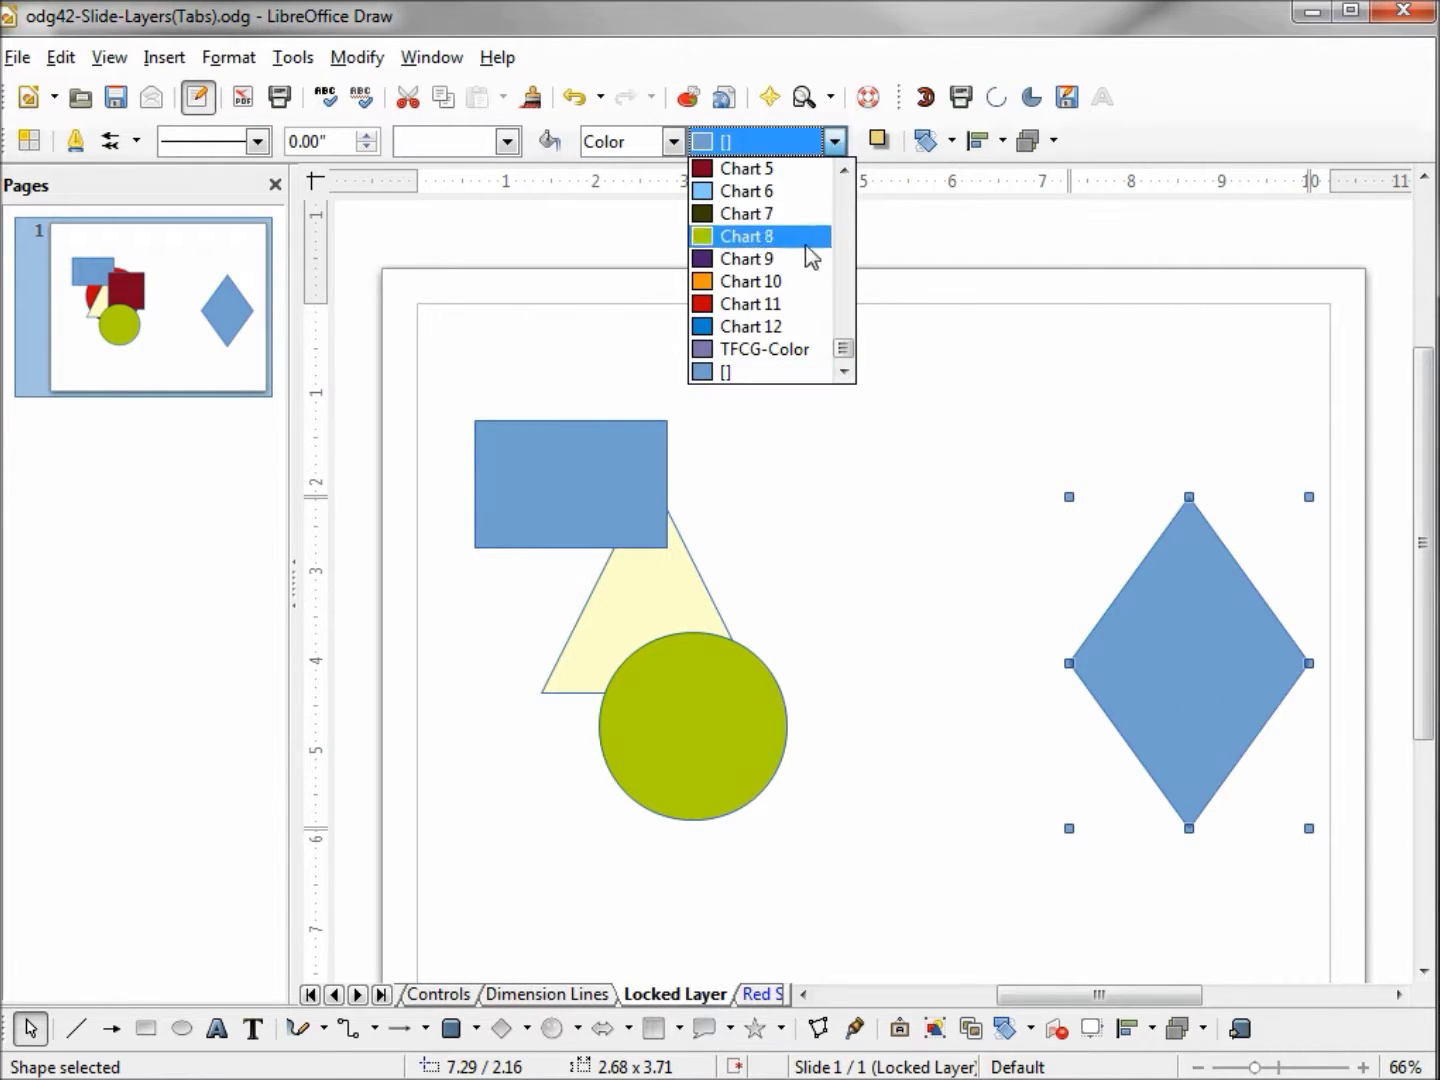
click(800, 281)
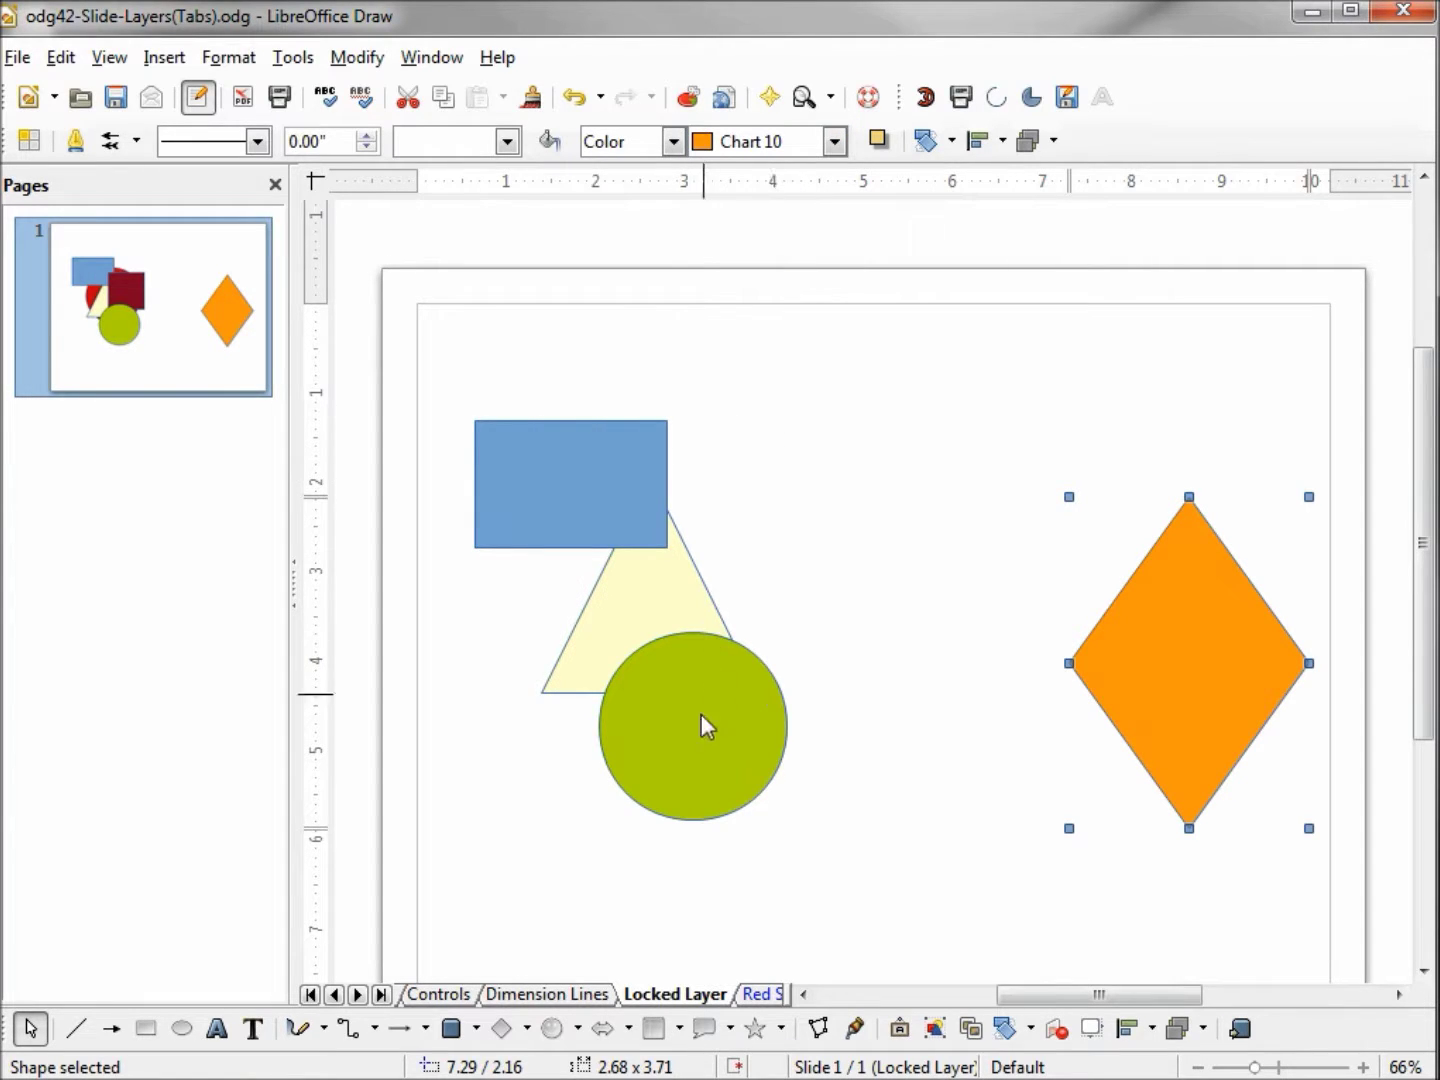
Step: Tick Locked in Locked Layer's Modify Layer settings
right_click(676, 1001)
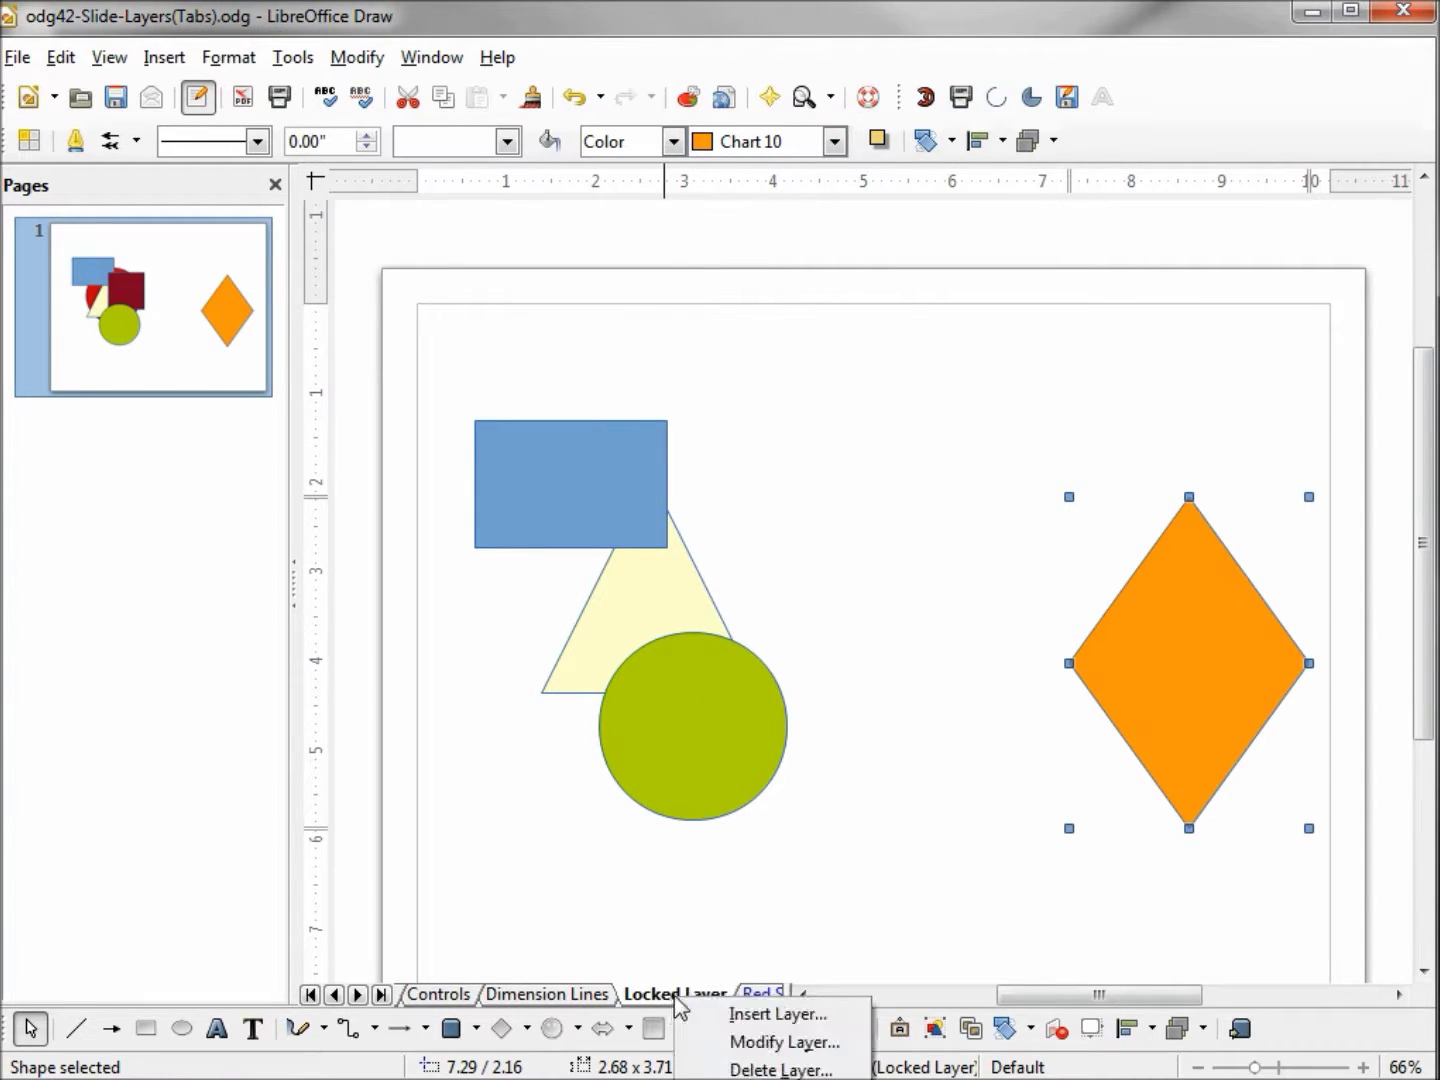
click(745, 1043)
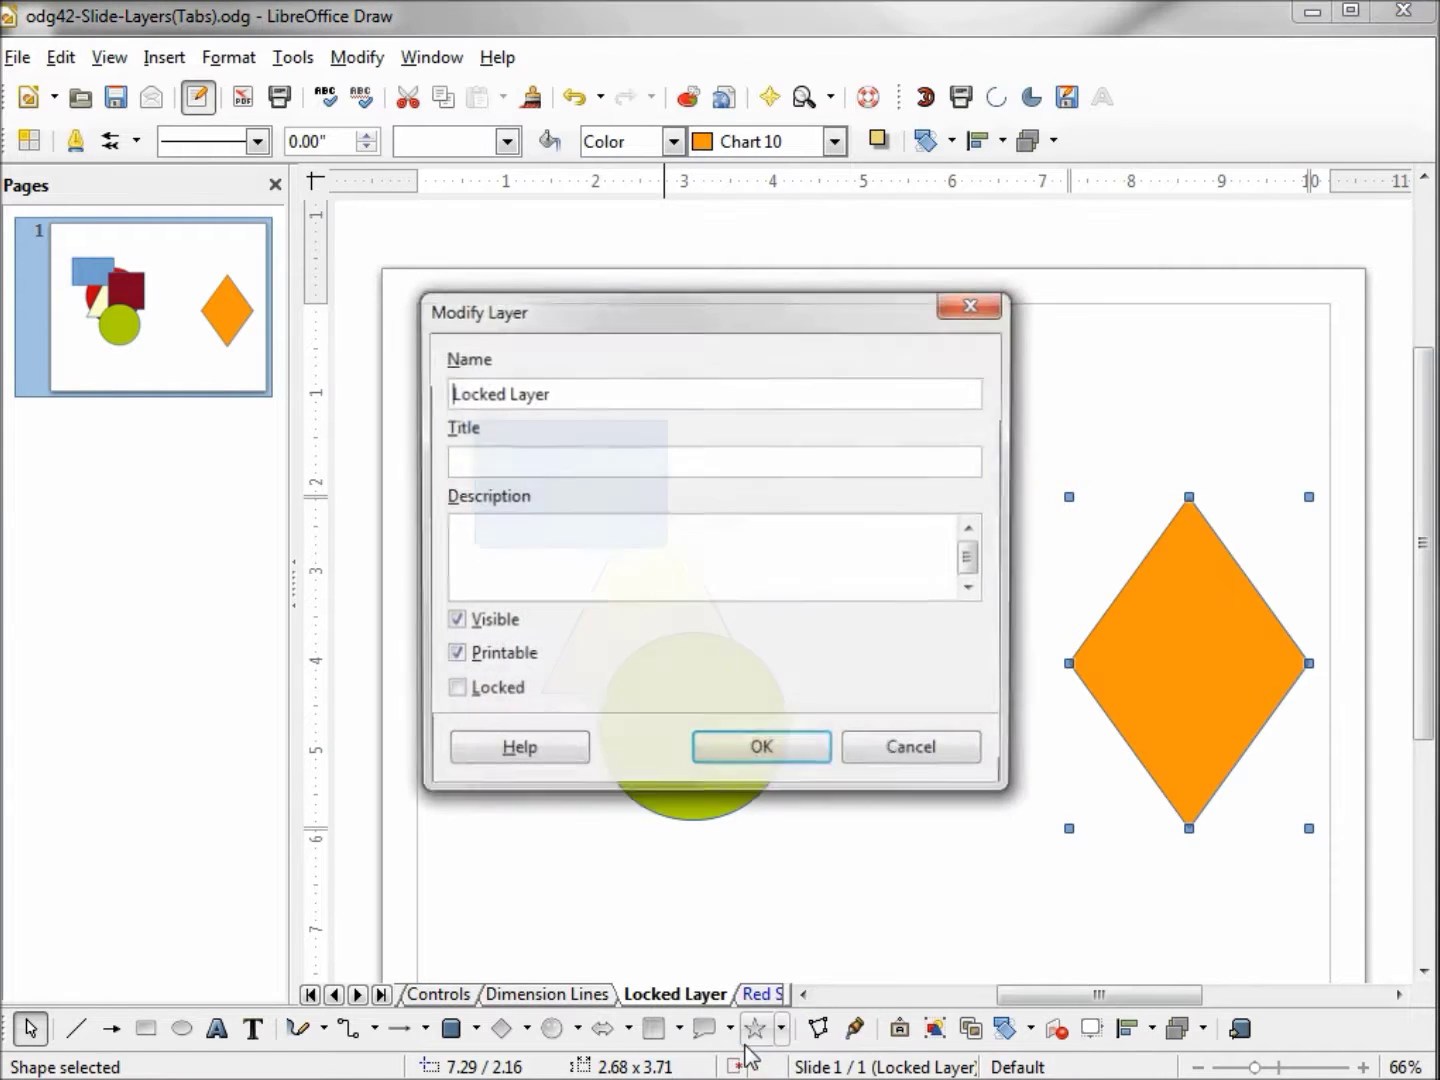
click(452, 690)
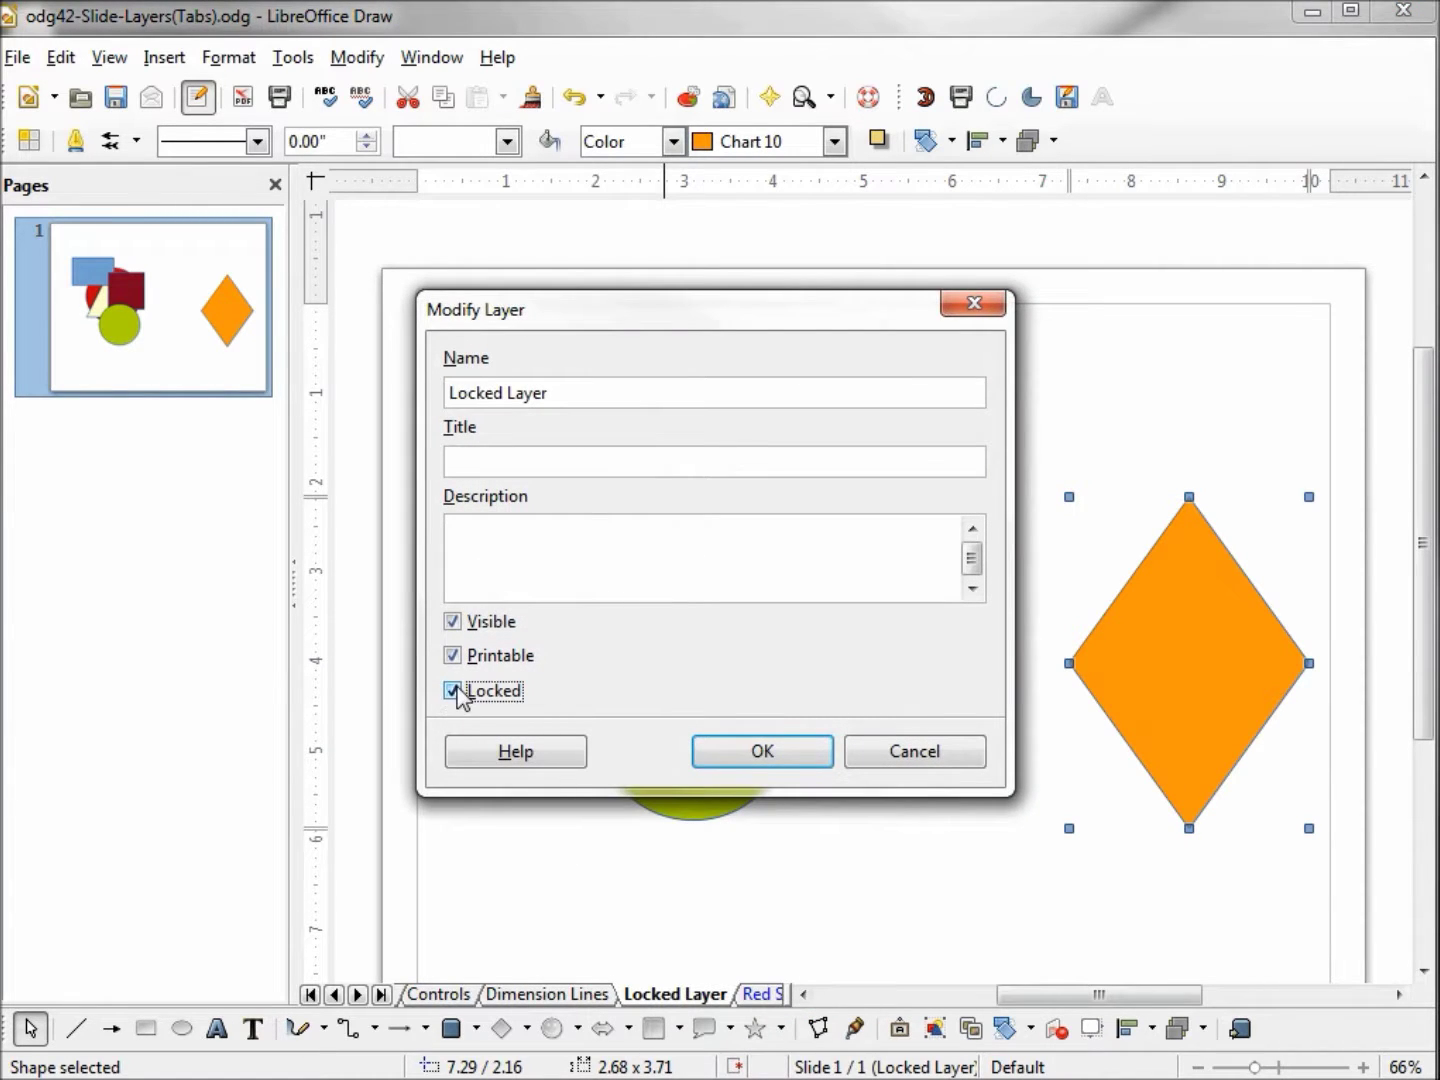
click(788, 757)
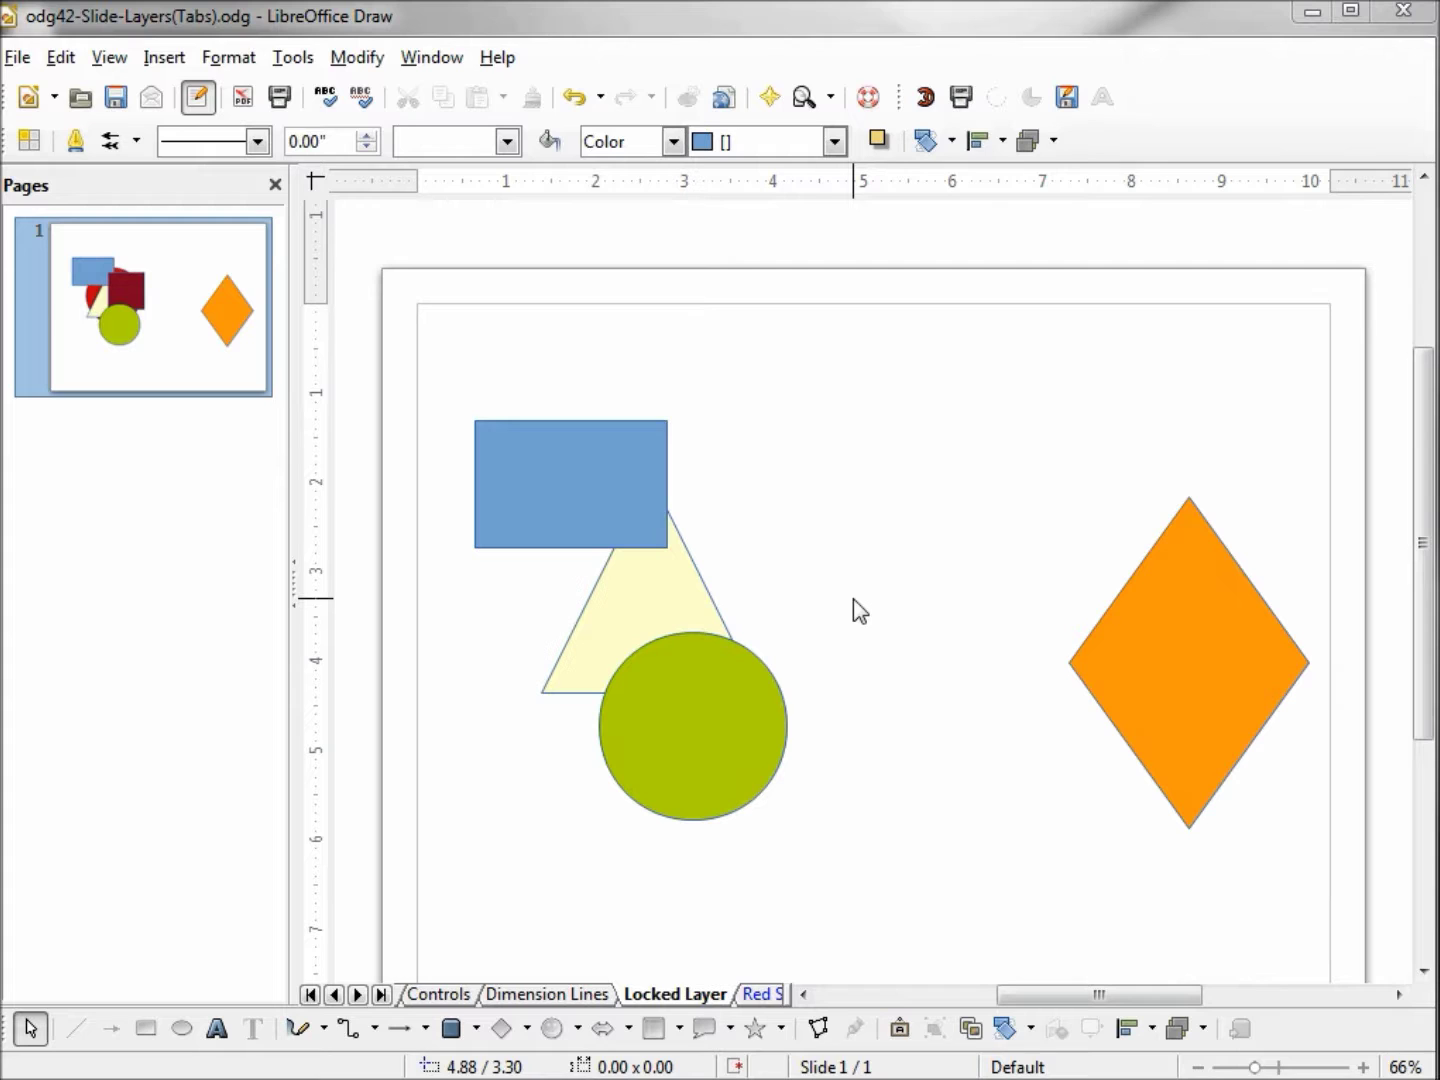
Step: Copy the blue rectangle, yellow triangle and green circle and paste them onto Layer5
key(ctrl+a)
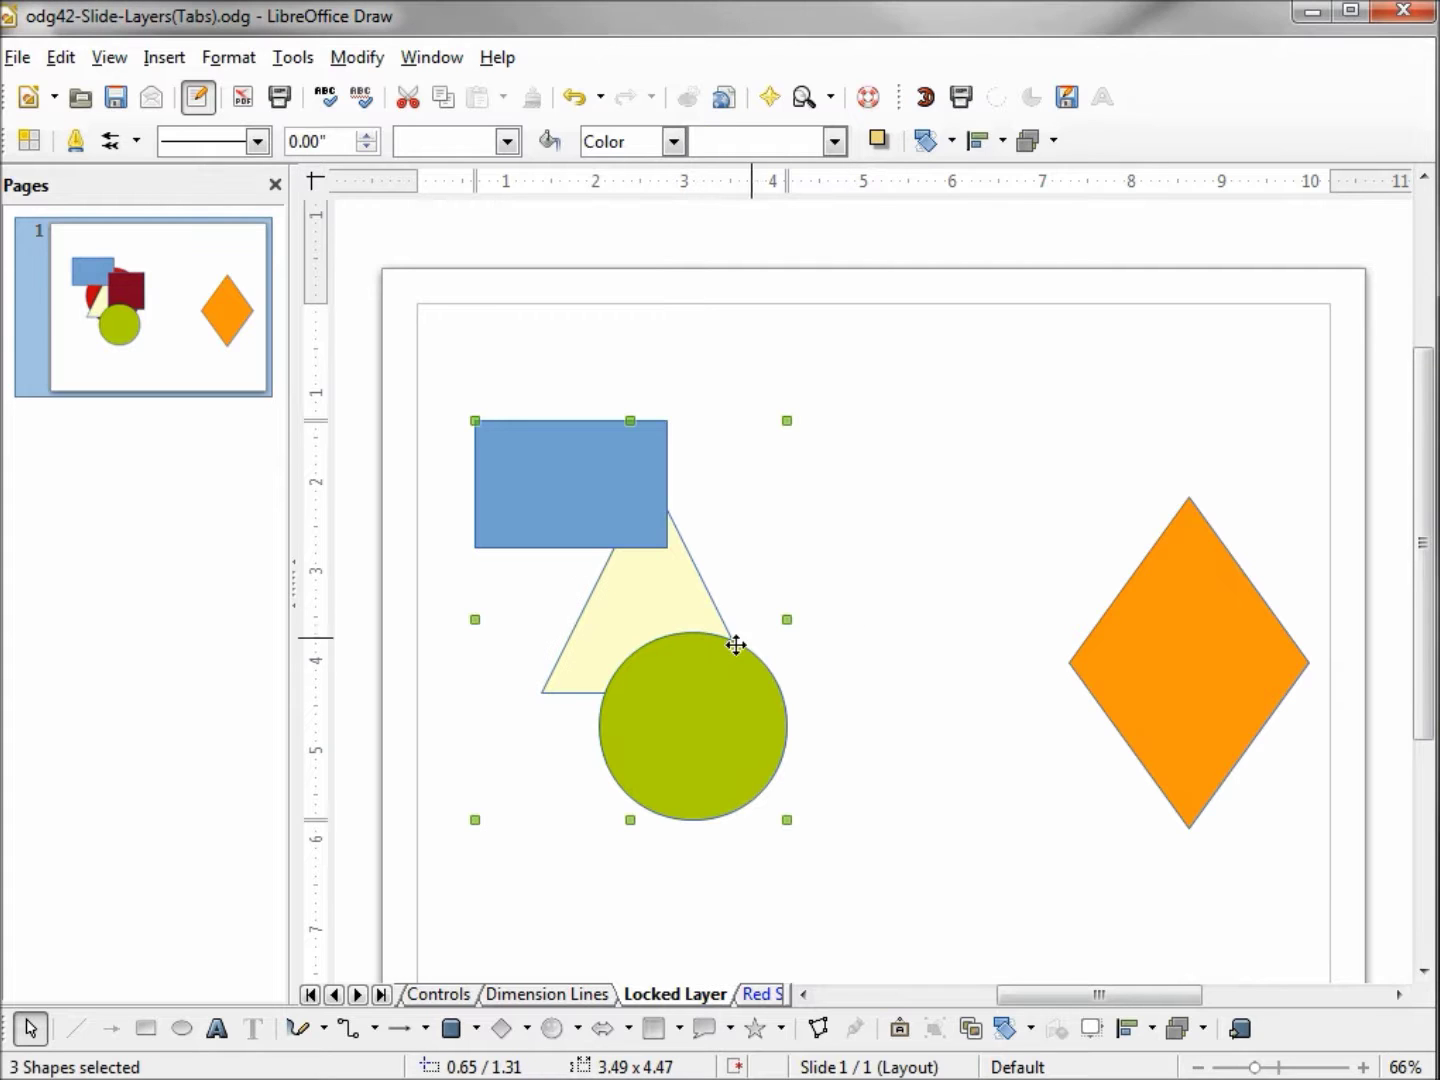
right_click(688, 663)
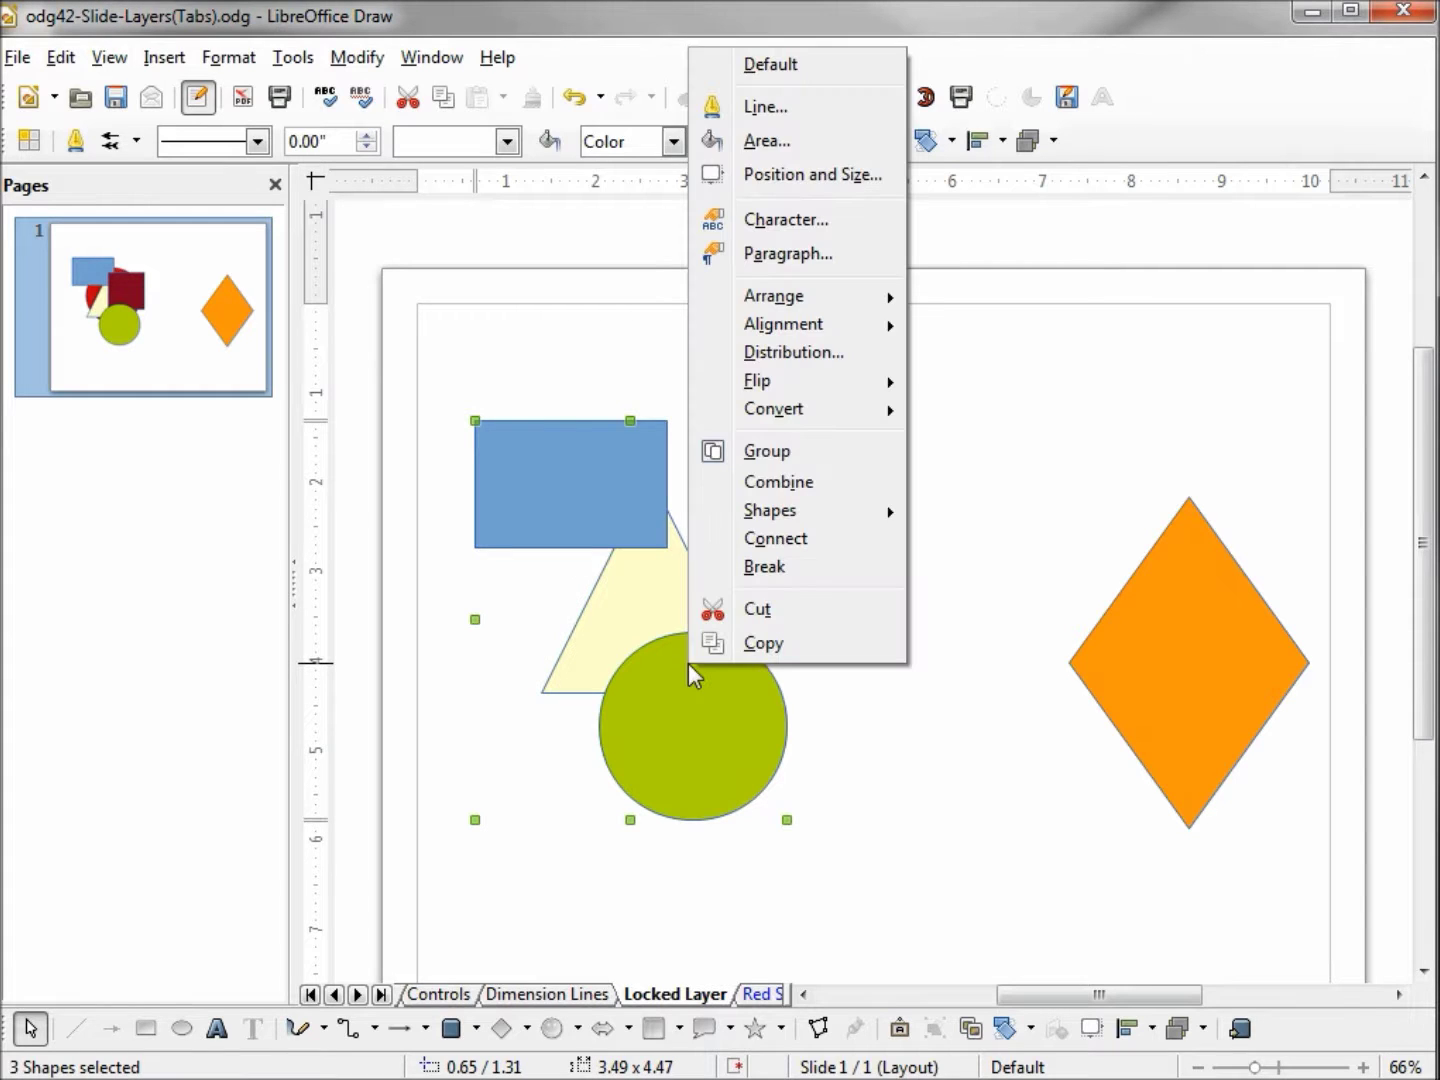
click(756, 645)
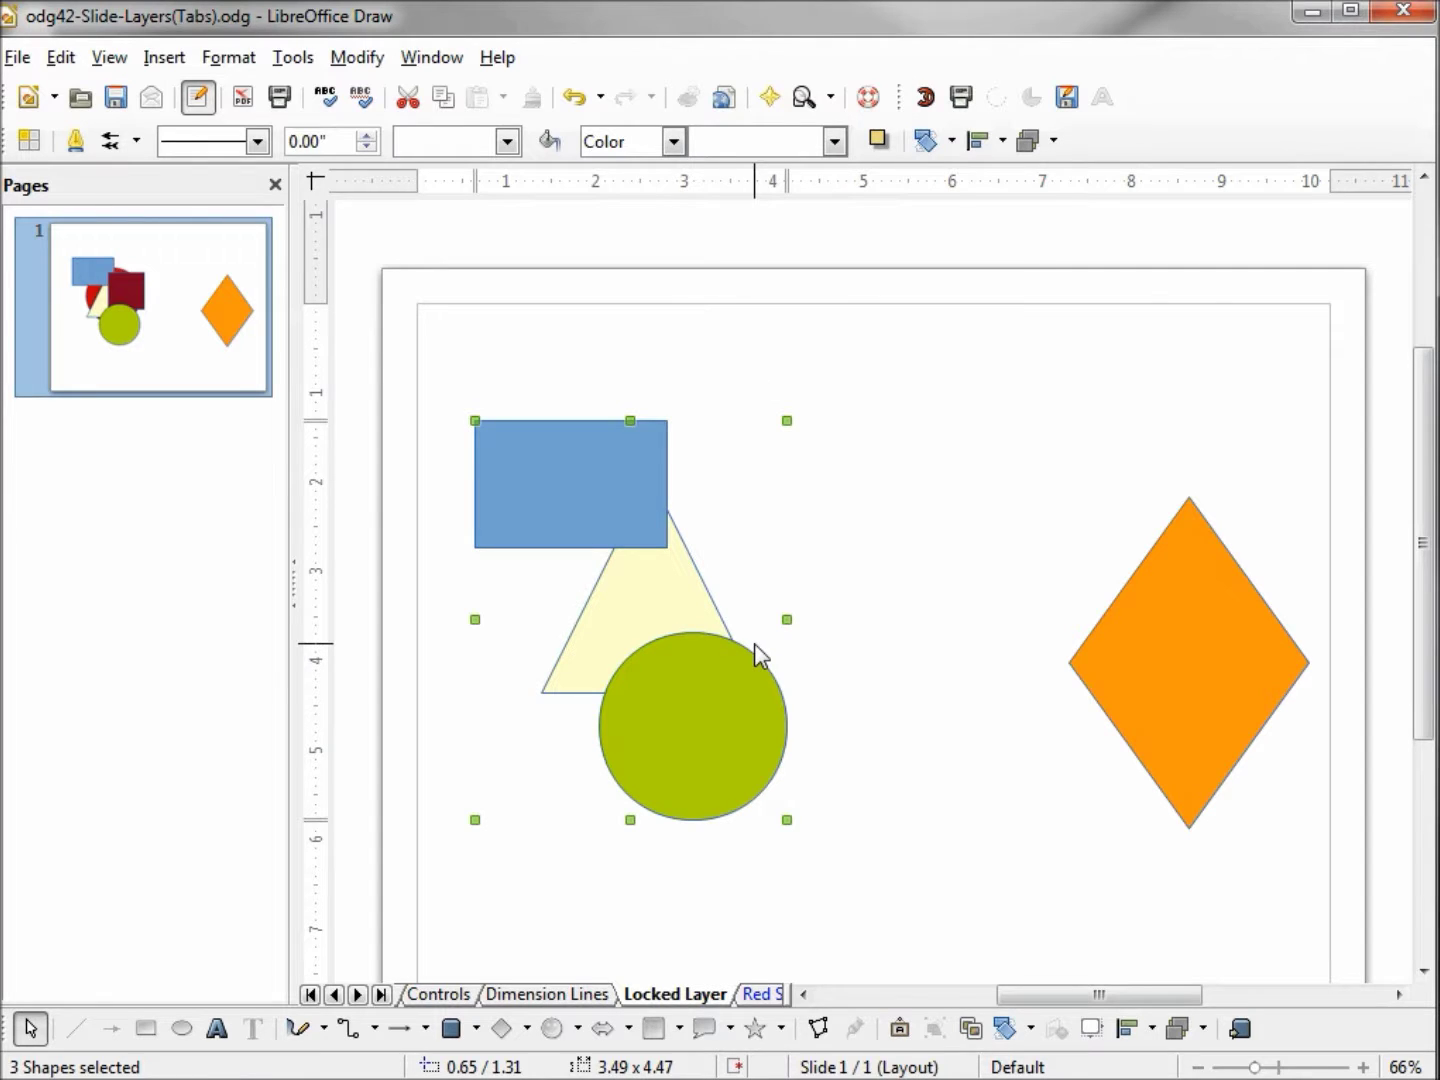
click(755, 996)
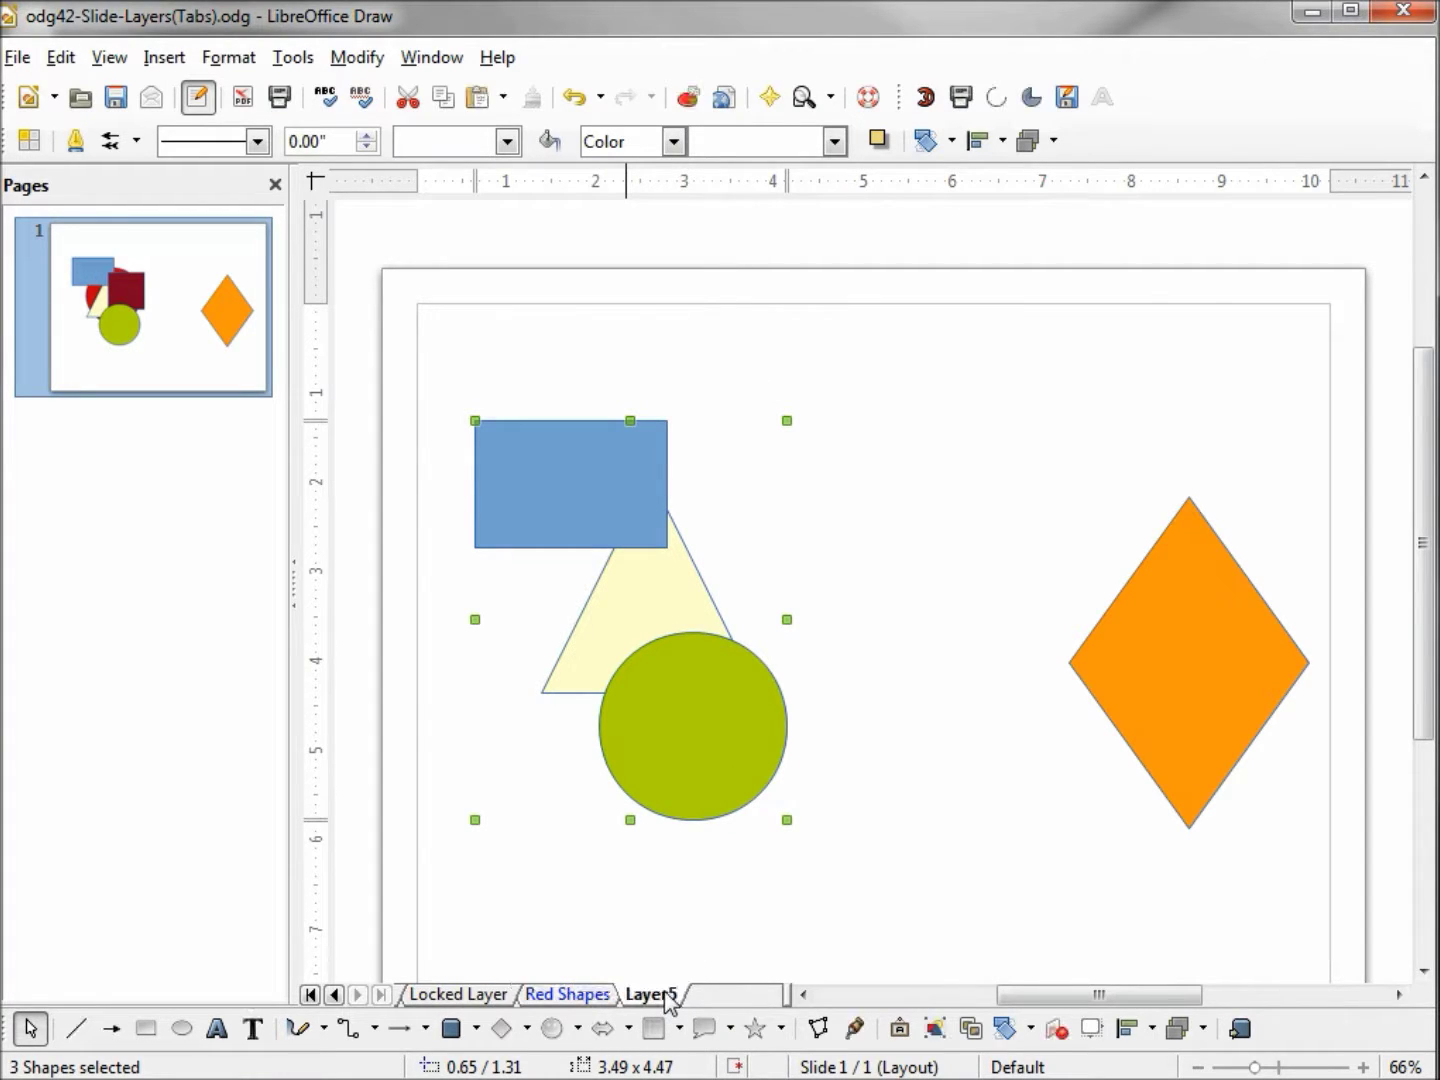
click(685, 910)
right_click(669, 880)
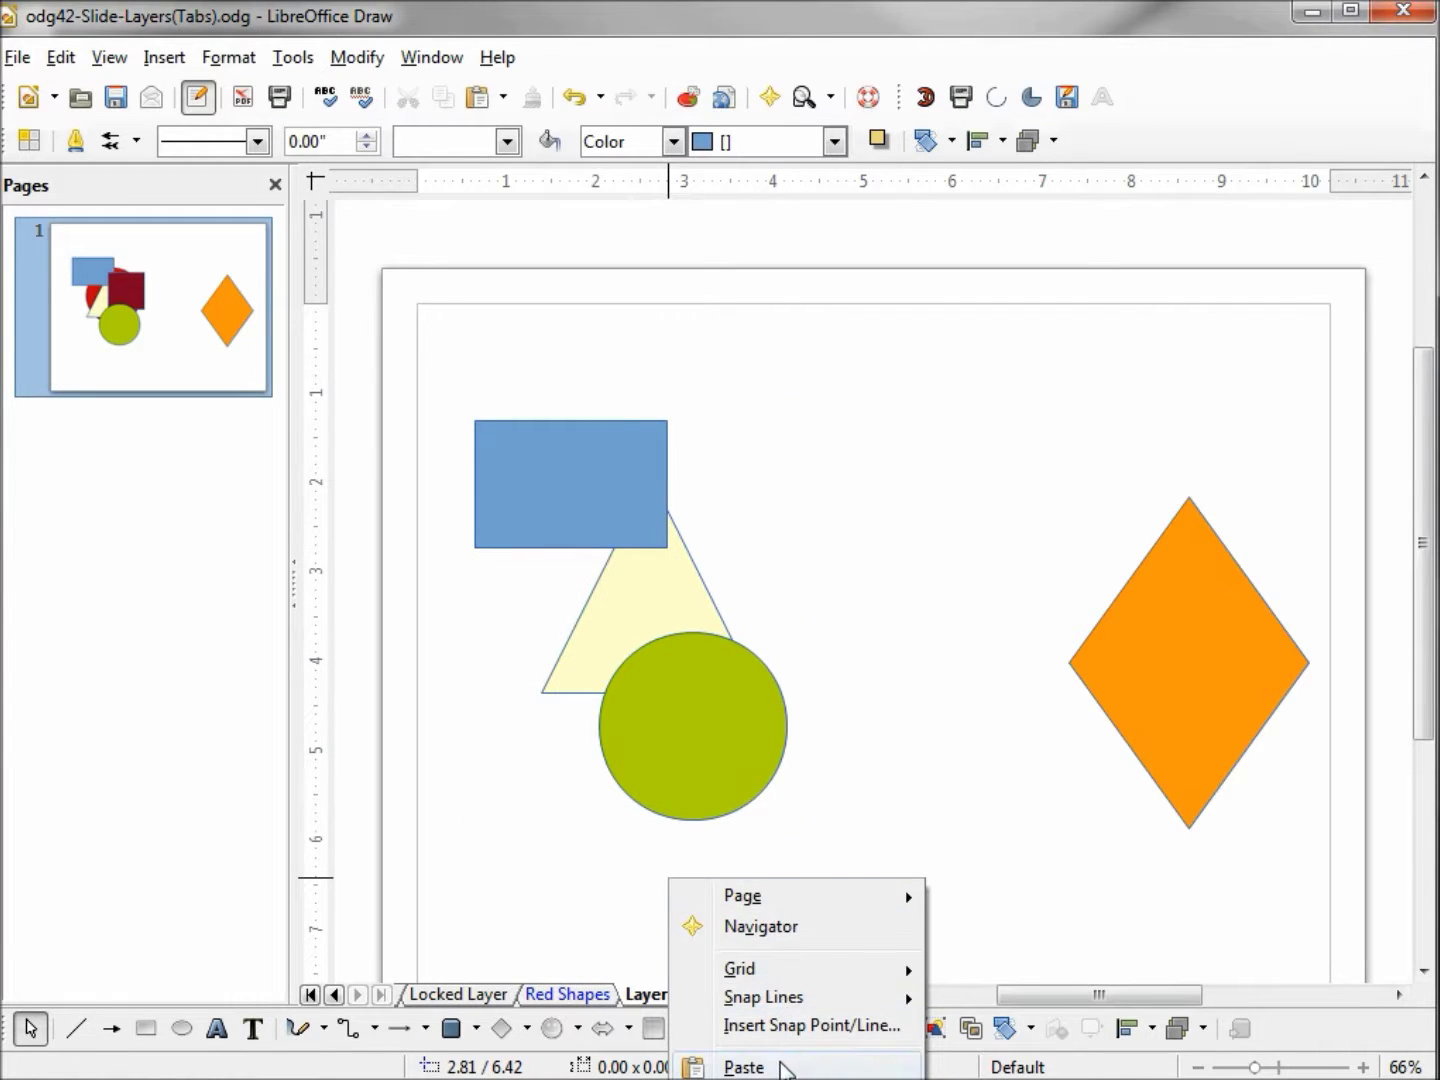
click(745, 1067)
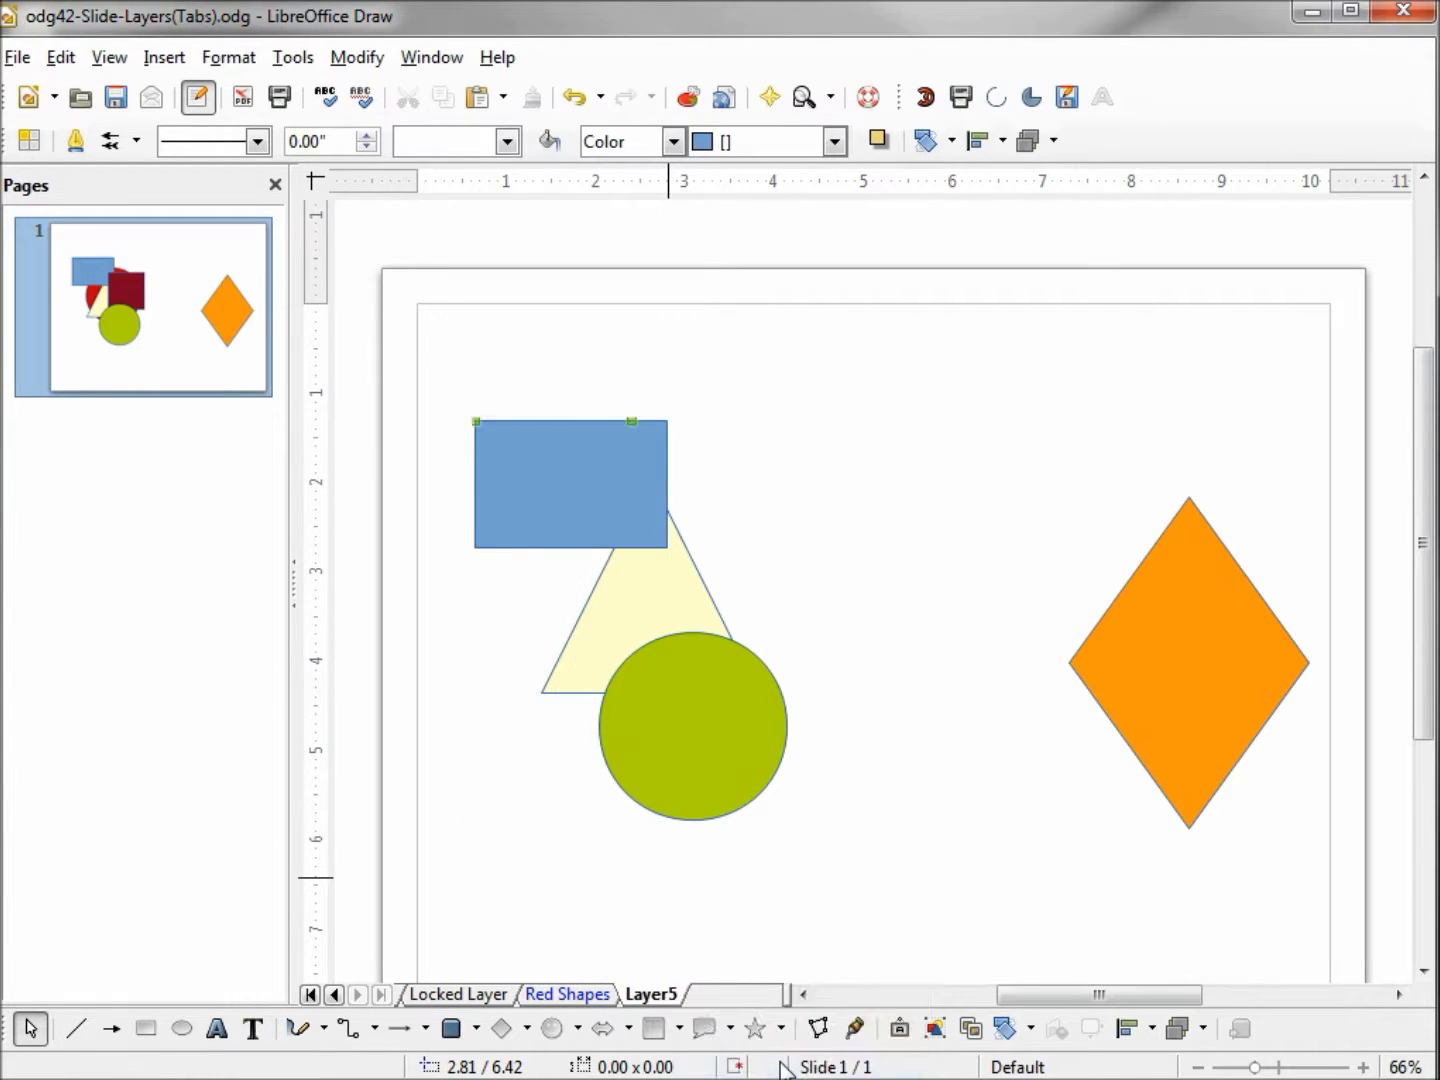
Step: Make the Red Shapes layer visible again so the dark red square and red ring reappear
right_click(561, 996)
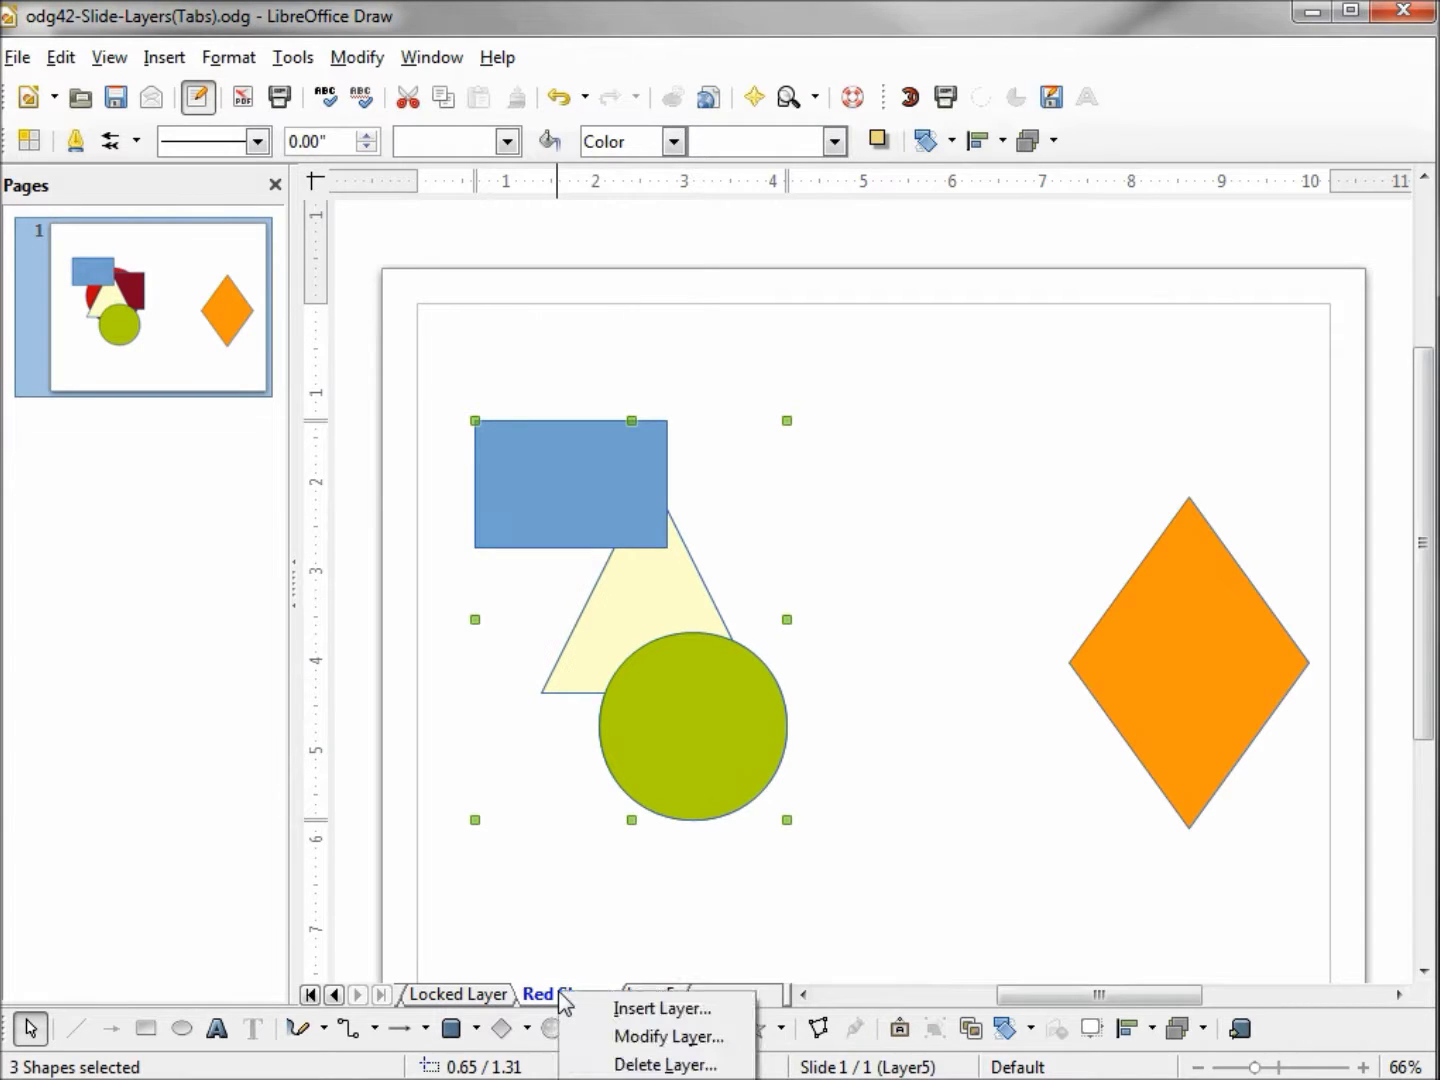
click(665, 1036)
click(475, 625)
click(738, 757)
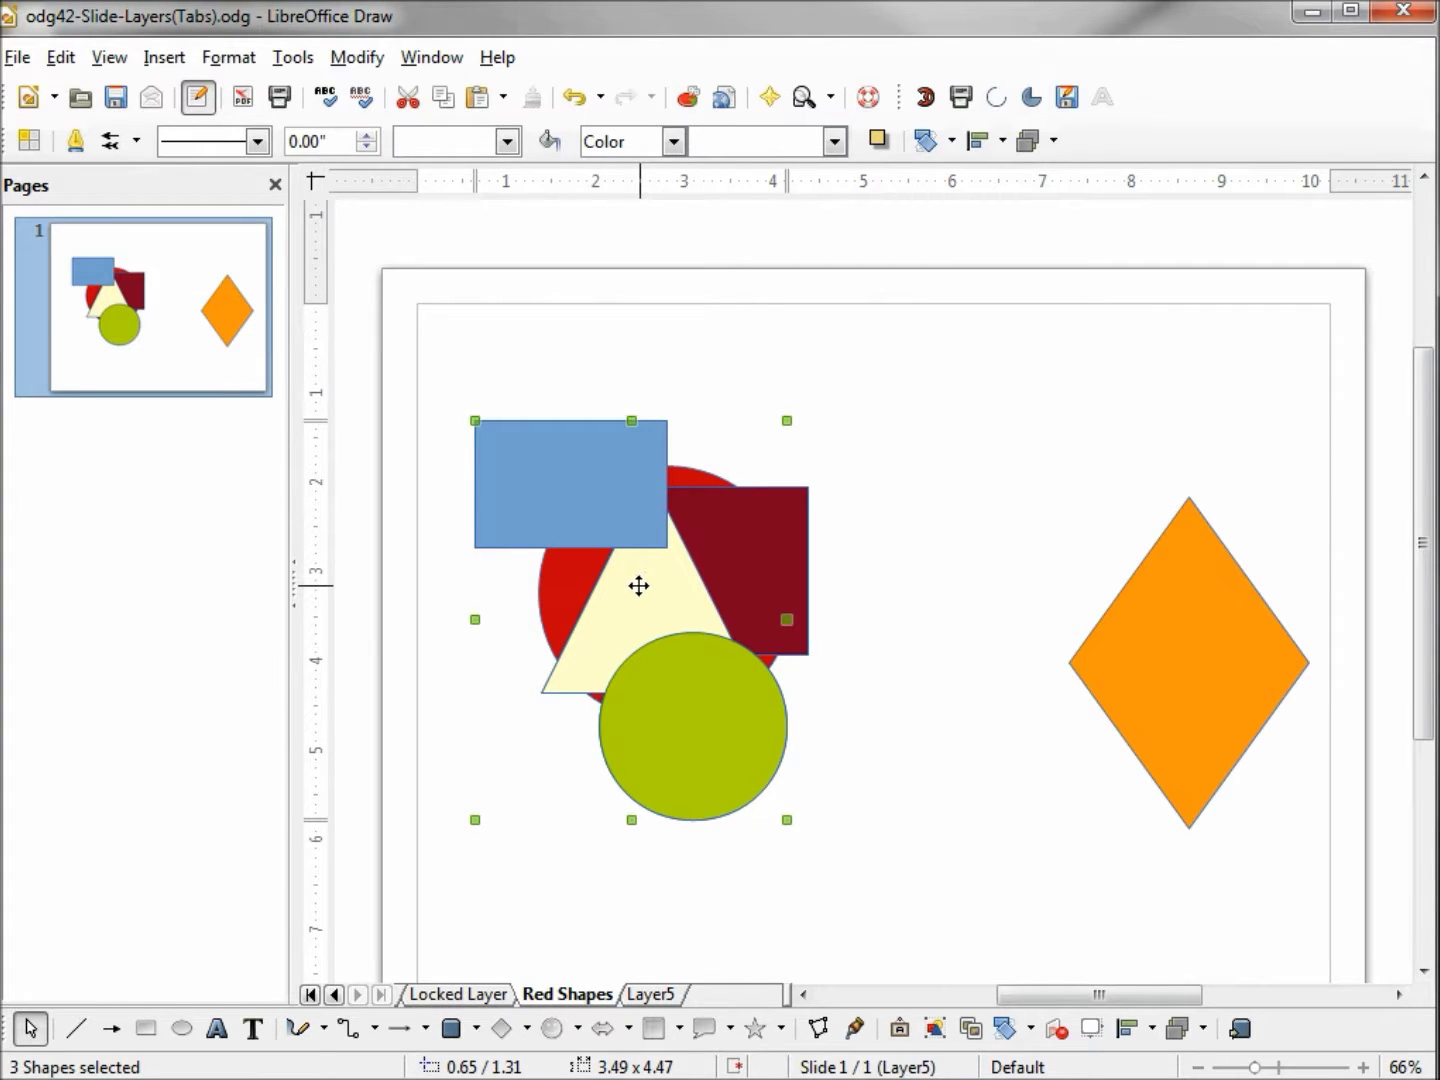
click(651, 995)
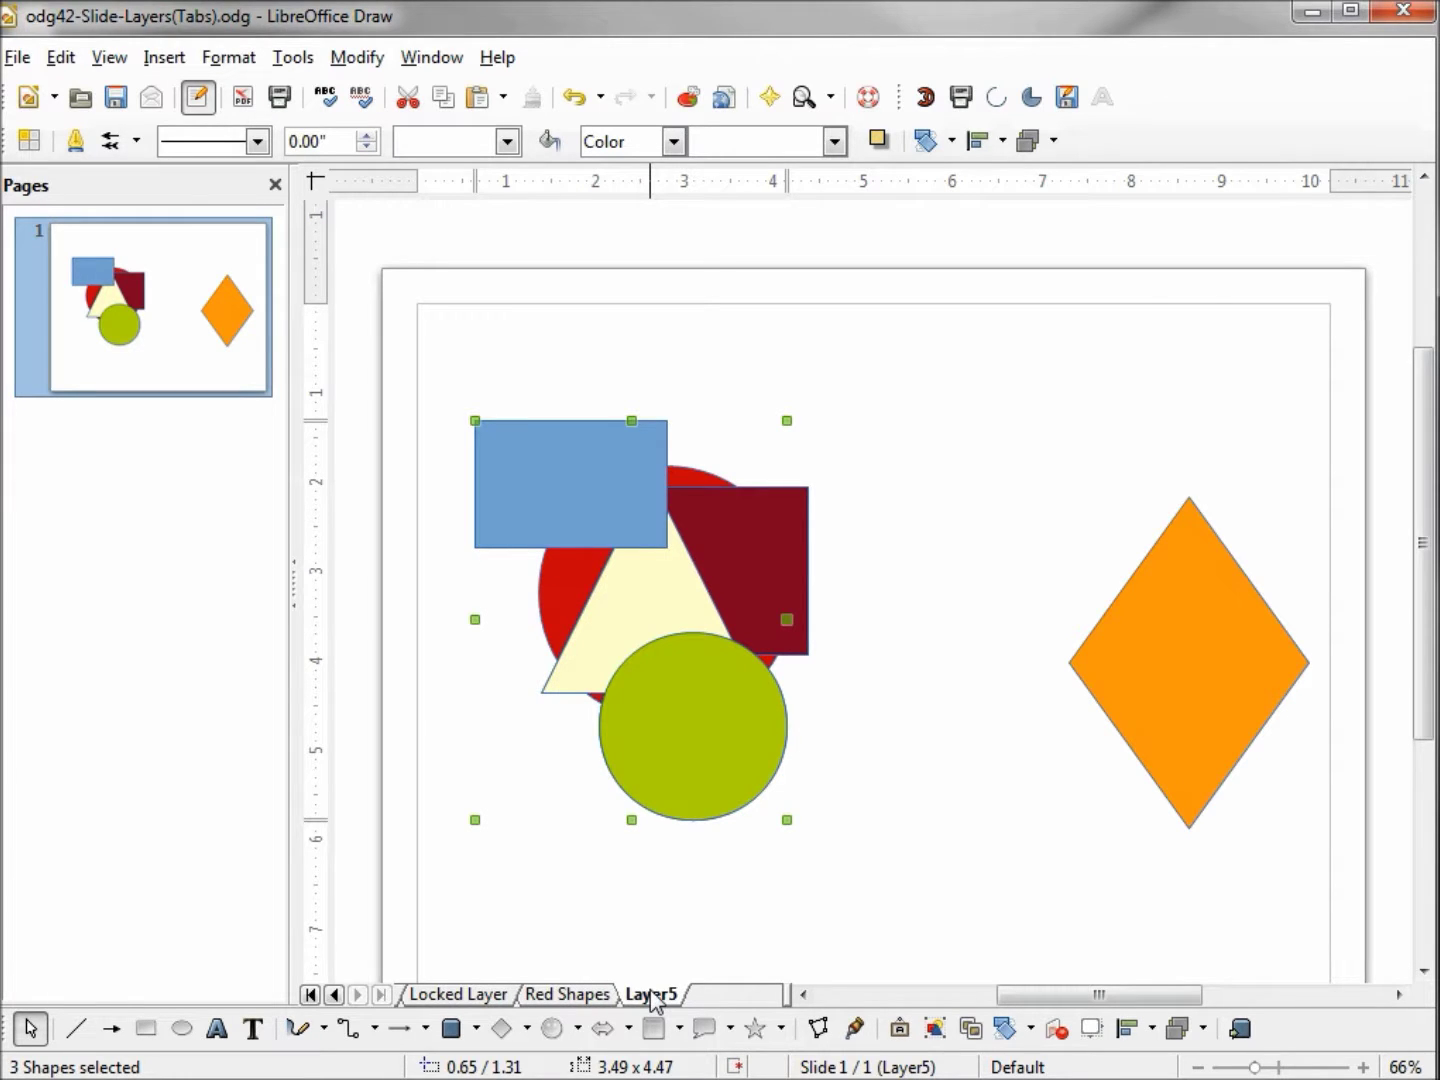
Step: Turn off Visible for Layer5 so its pasted copies disappear and the dark red square shows
right_click(652, 997)
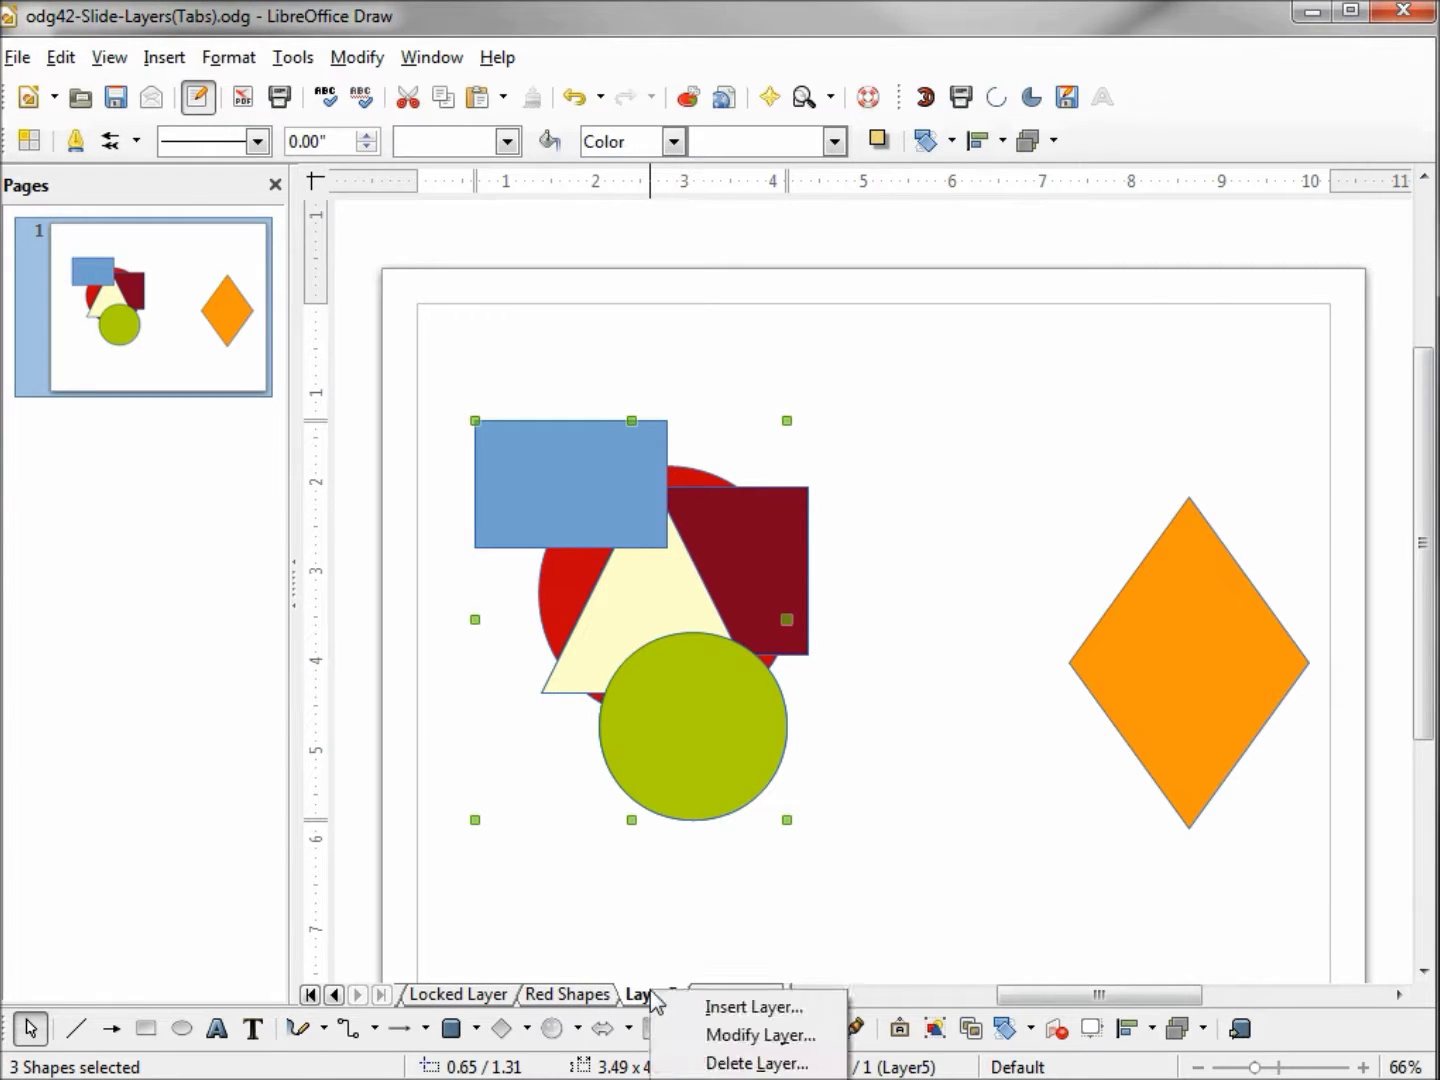
click(748, 1035)
click(455, 622)
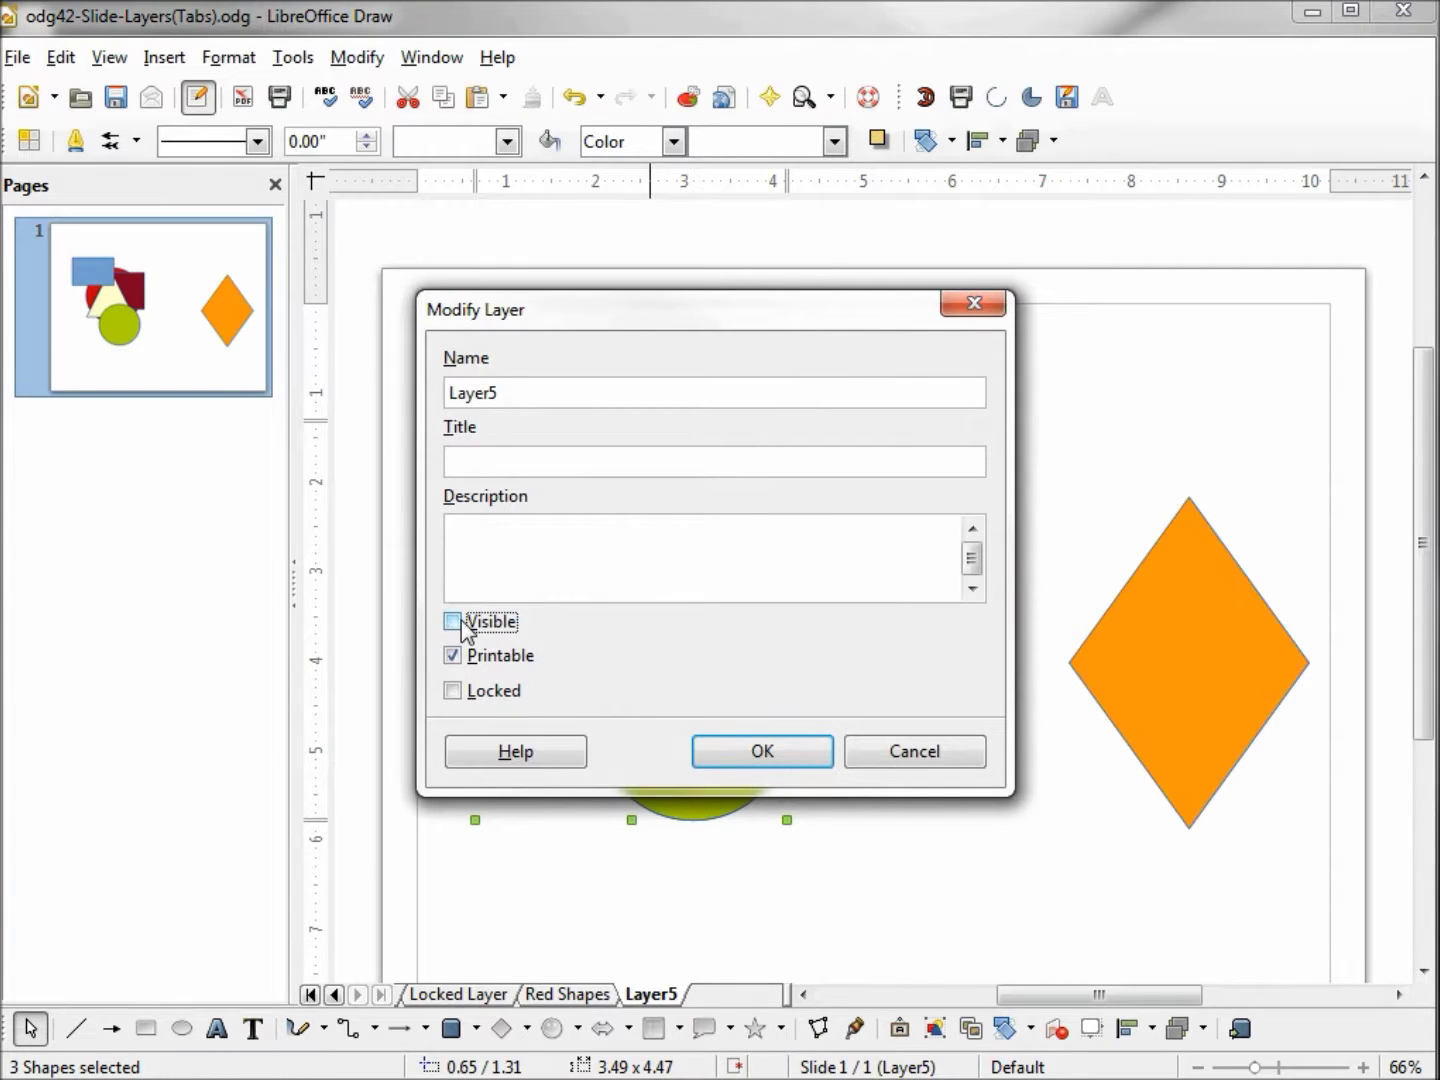
click(740, 755)
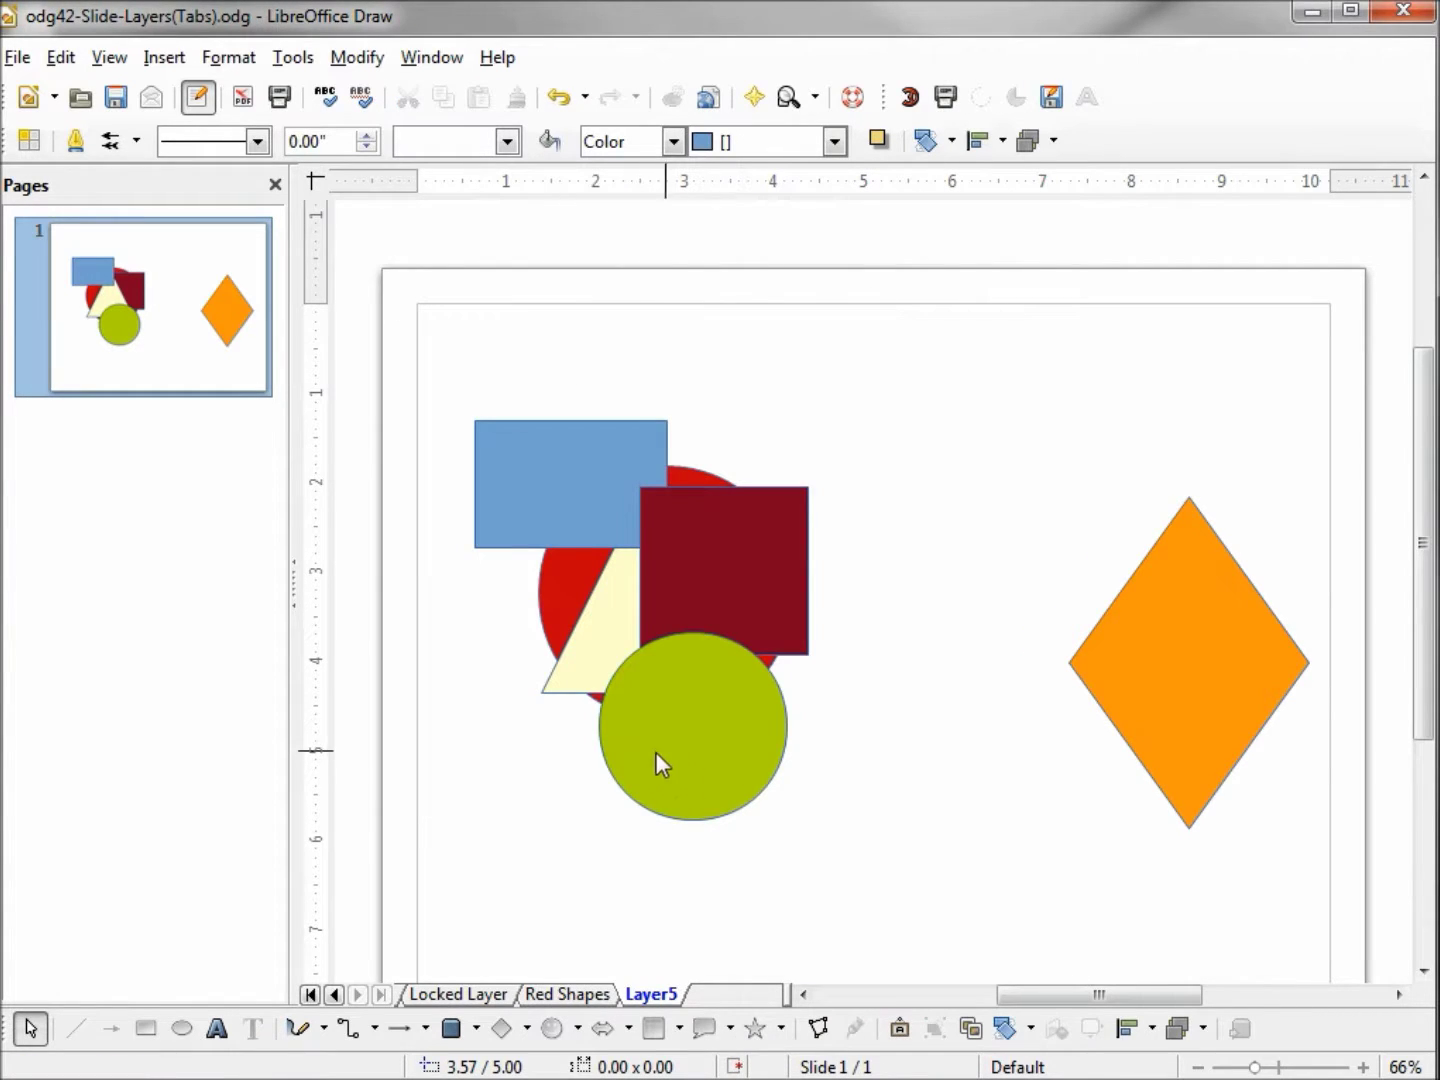